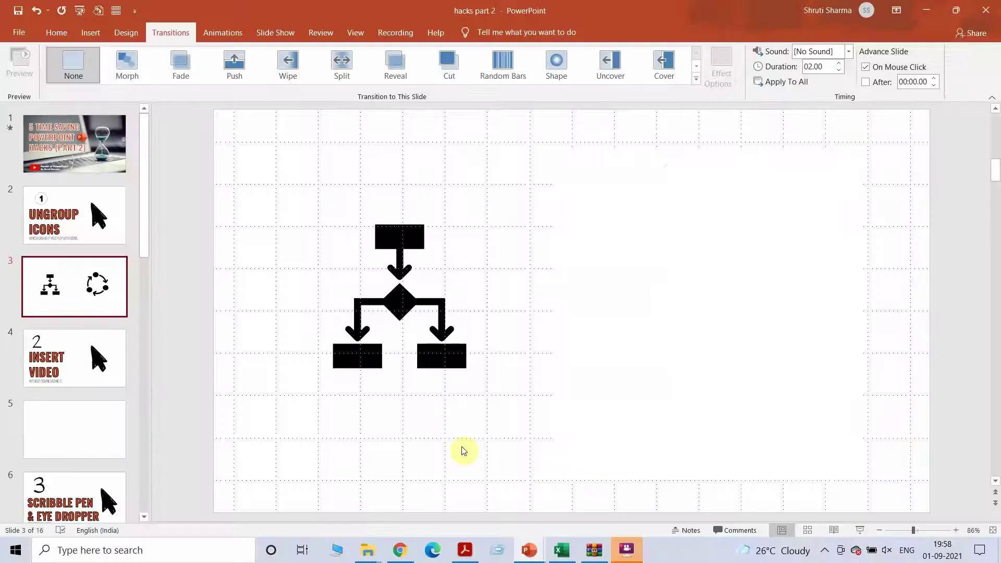
Switch to the Insert ribbon tab while slide 3 with the flowchart icon is shown.
left_click(84, 34)
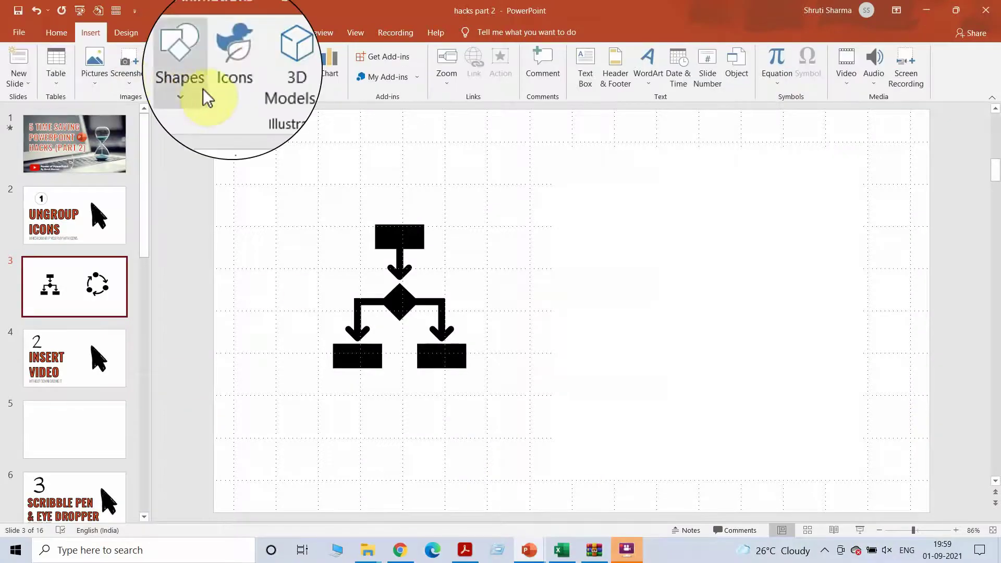
Insert the head-with-gears icon from the Analytics category of the icon library.
left_click(230, 64)
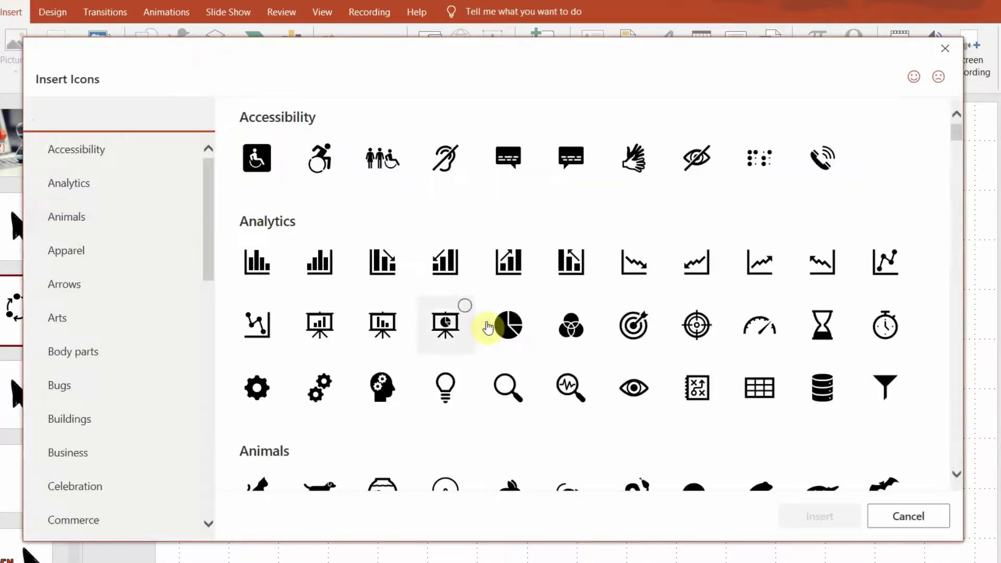
scroll(489, 327, "down", 5)
scroll(487, 327, "down", 10)
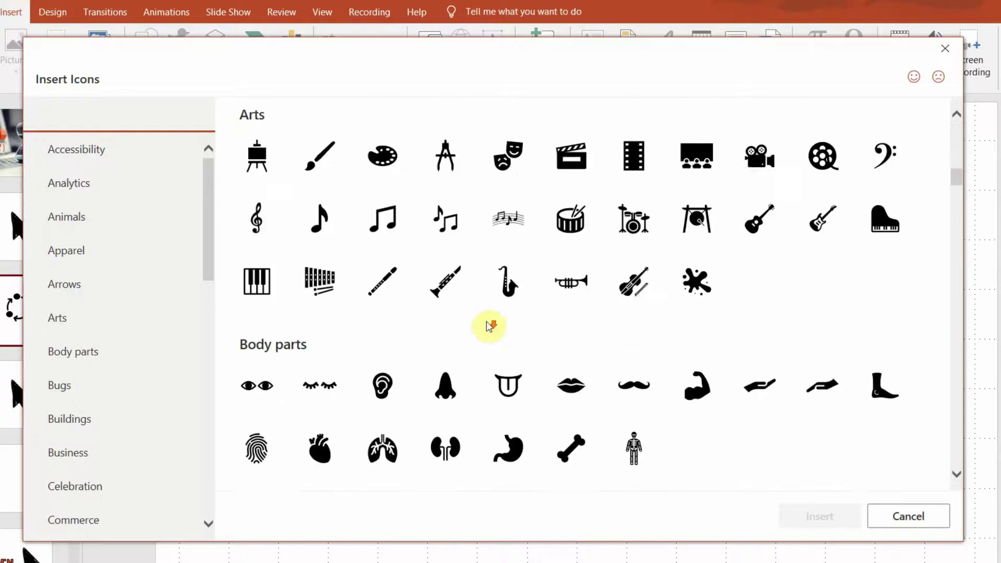
left_click_drag(952, 179, 964, 129)
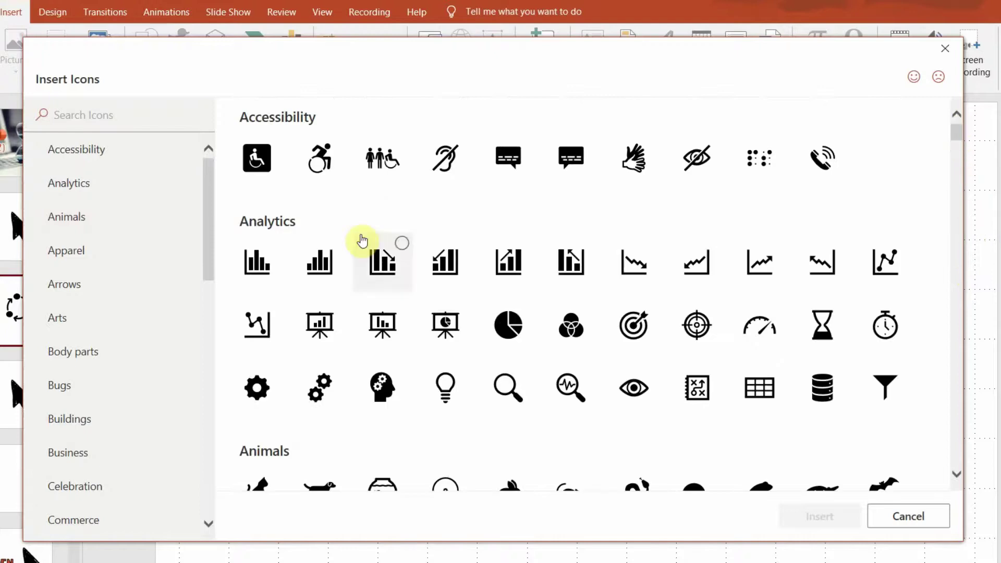
left_click(96, 182)
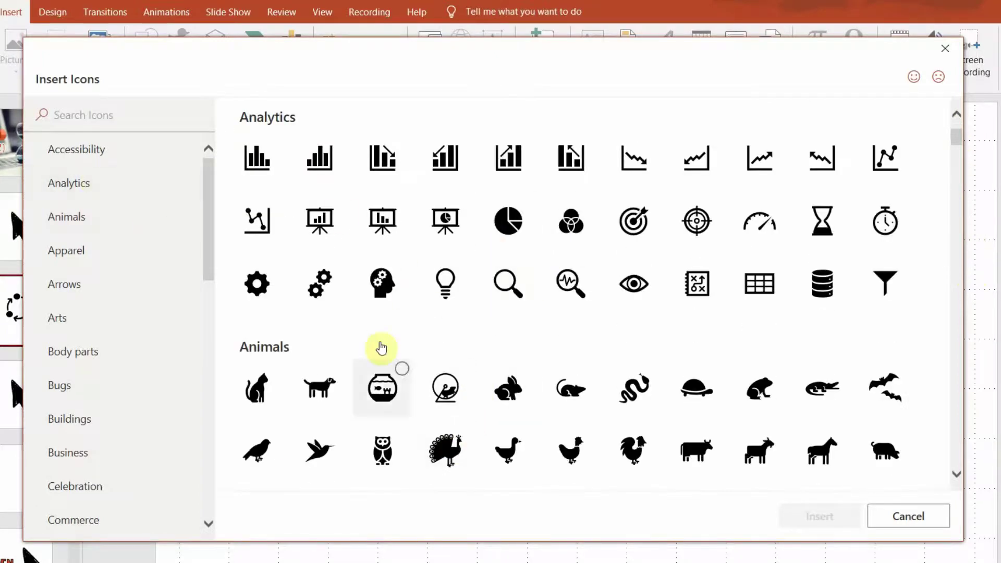
left_click(381, 294)
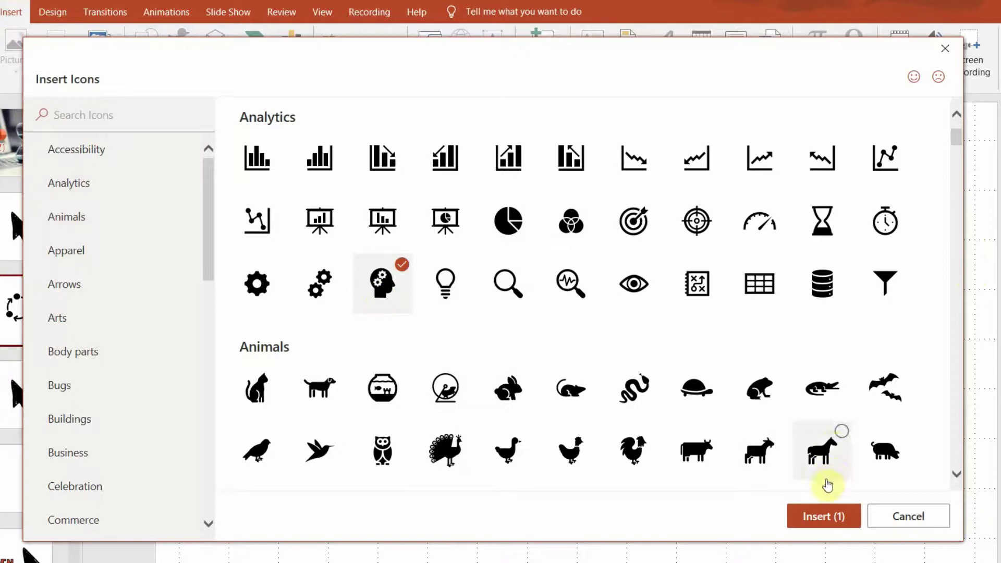
left_click(822, 522)
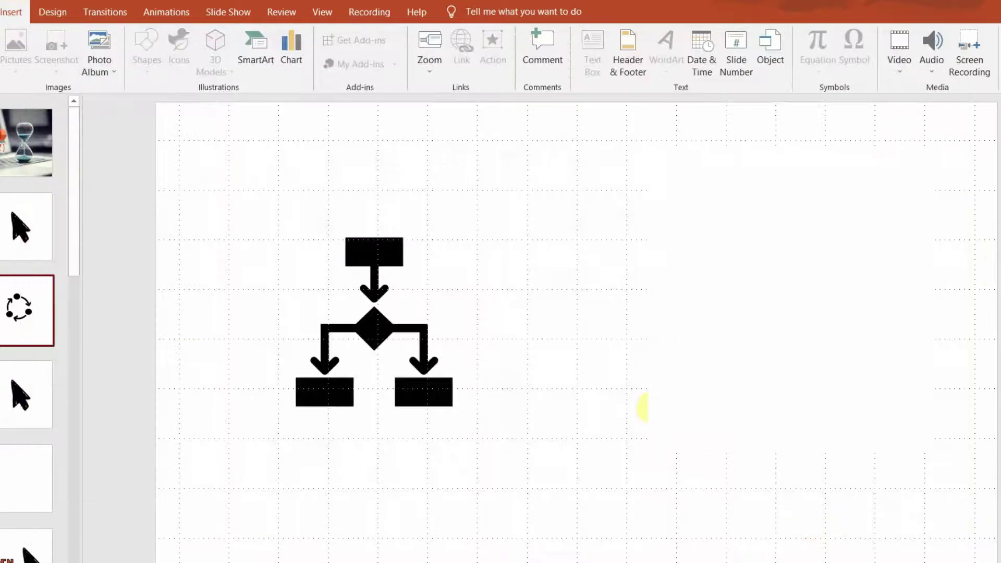
Move the head-with-gears icon lower on the slide and enlarge it.
left_click_drag(572, 362, 564, 457)
key("shift+Up")
key("shift+Up")
key("shift+Up")
key("shift+Up")
key("shift+Up")
key("shift+Up")
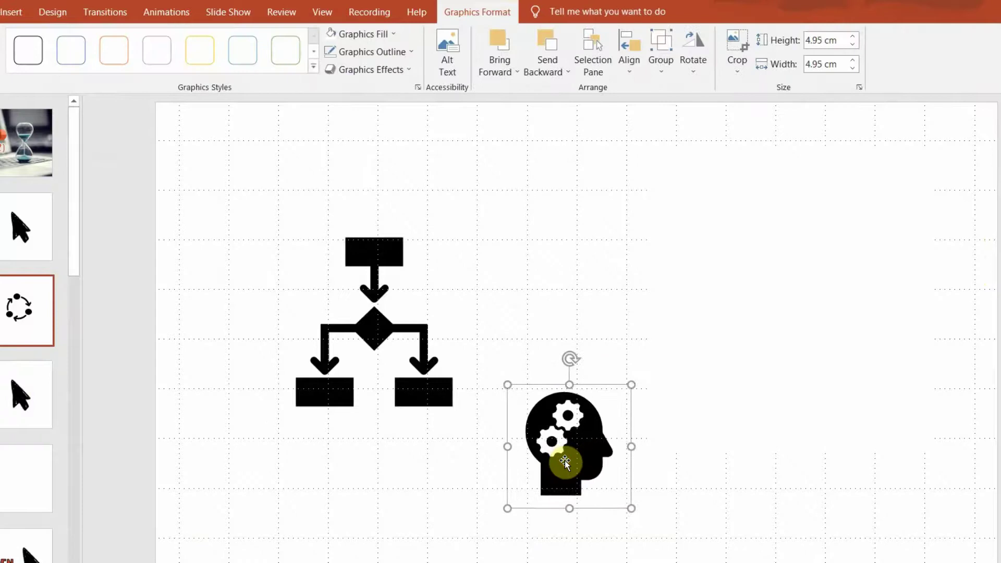
left_click(394, 145)
key("Tab")
Insert the circular-arrows process icon from the icon library.
left_click(21, 15)
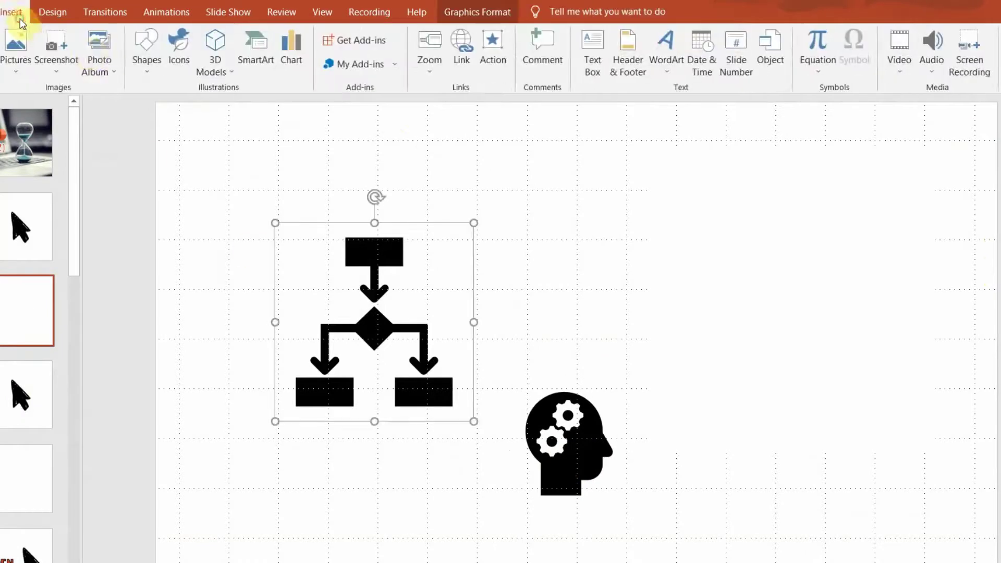
left_click(170, 48)
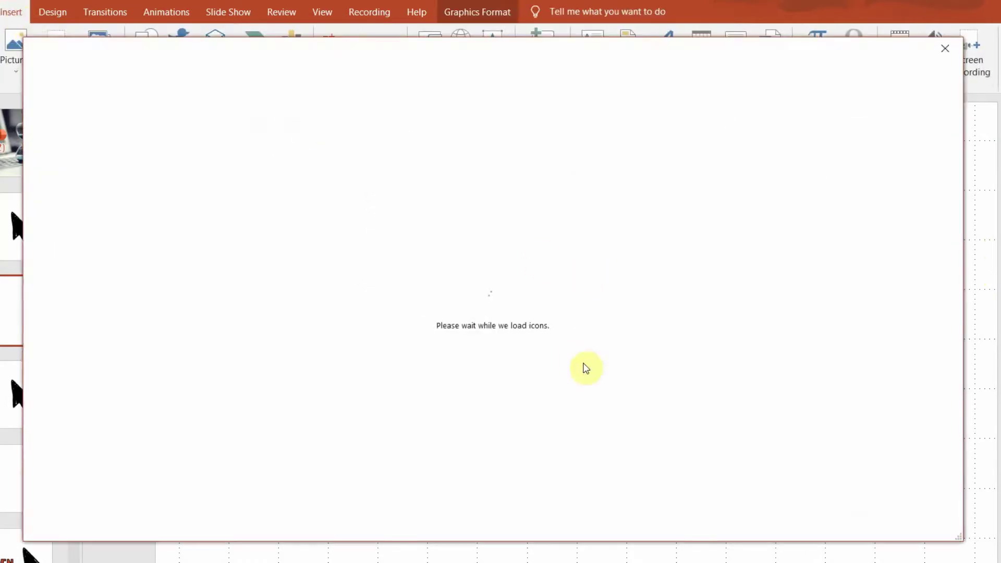
left_click(442, 211)
left_click(805, 519)
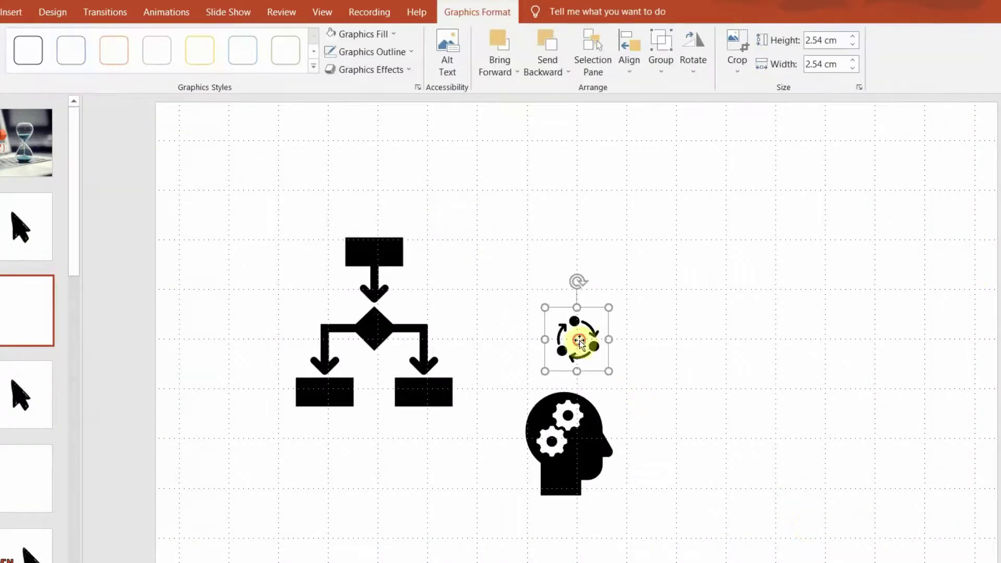
Place the cycle icon at the upper right, enlarged to 8.77 cm, nudging the flowchart up-left.
left_click_drag(579, 340, 756, 306)
key("shift+Up")
key("shift+Up")
key("shift+Up")
key("shift+Up")
key("shift+Up")
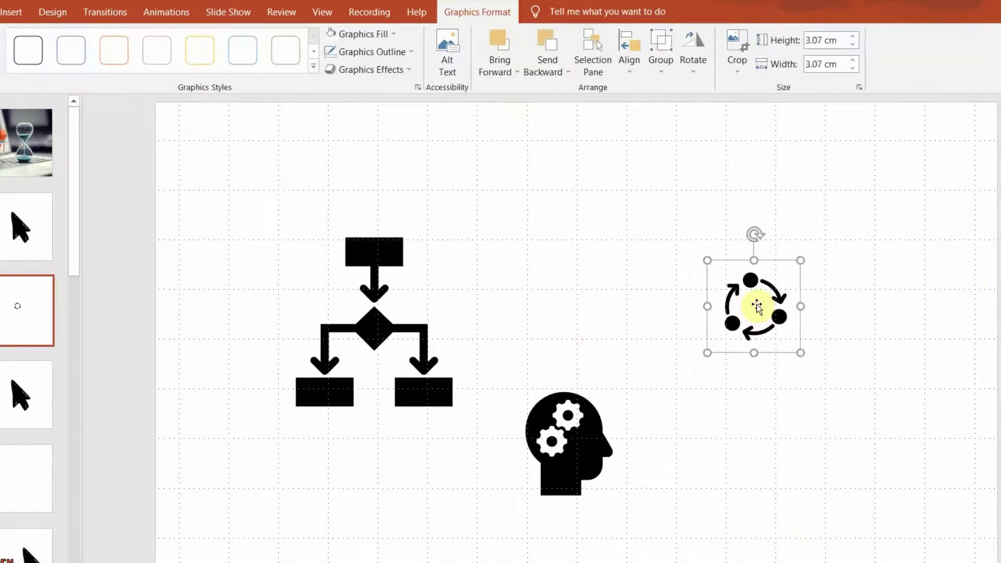
key("shift+Up")
key("shift+Up")
key("shift+Up")
key("shift+Up")
key("shift+Up")
key("shift+Up")
key("shift+Up")
key("shift+Up")
key("shift+Up")
key("shift+Up")
key("shift+Up")
key("shift+Up")
key("shift+Up")
key("shift+Up")
key("shift+Up")
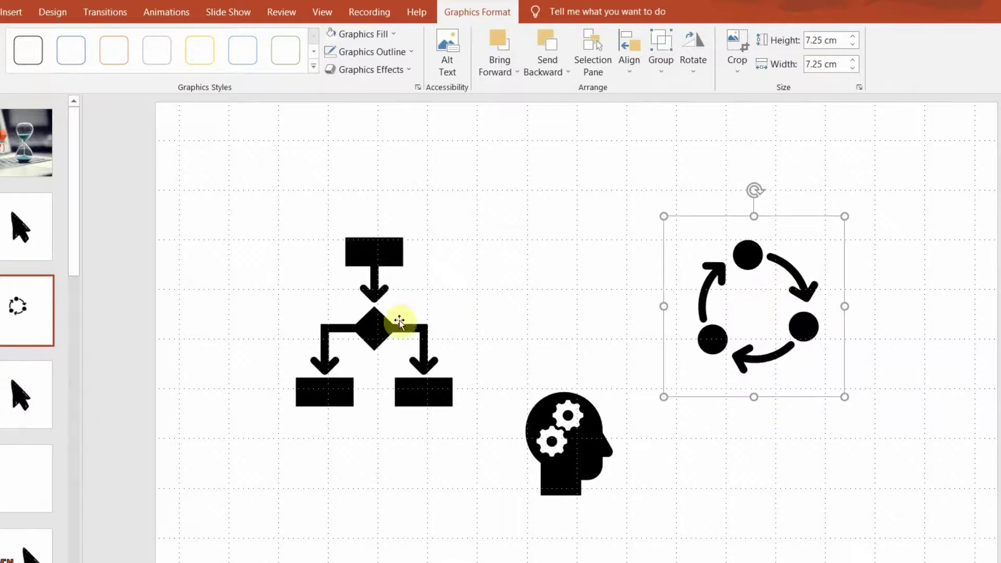
left_click_drag(399, 320, 364, 303)
left_click(820, 319)
key("shift+Up")
key("shift+Up")
key("shift+Up")
left_click_drag(820, 318, 849, 326)
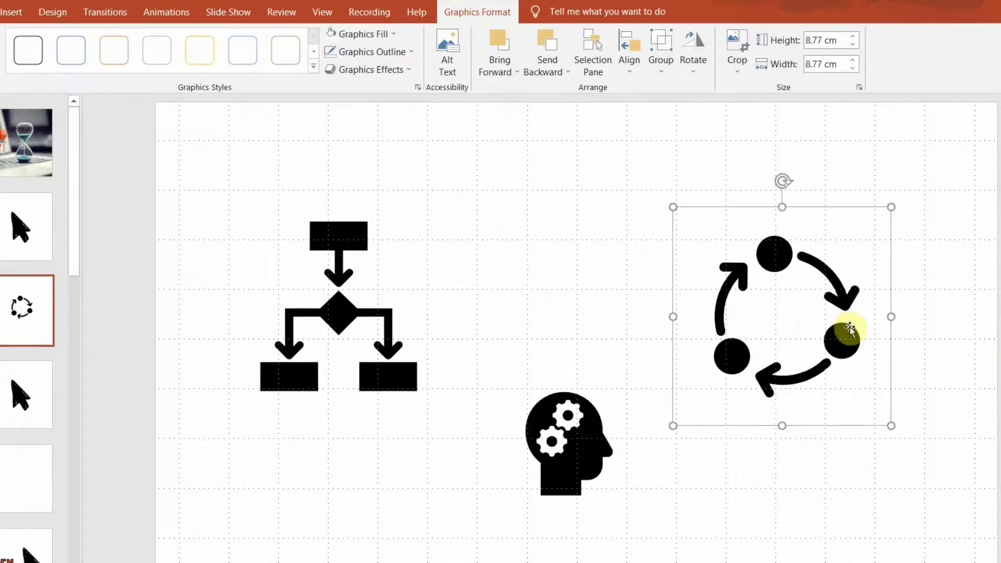
Convert the cycle icon to separate shapes and pull the top circle upward.
right_click(851, 329)
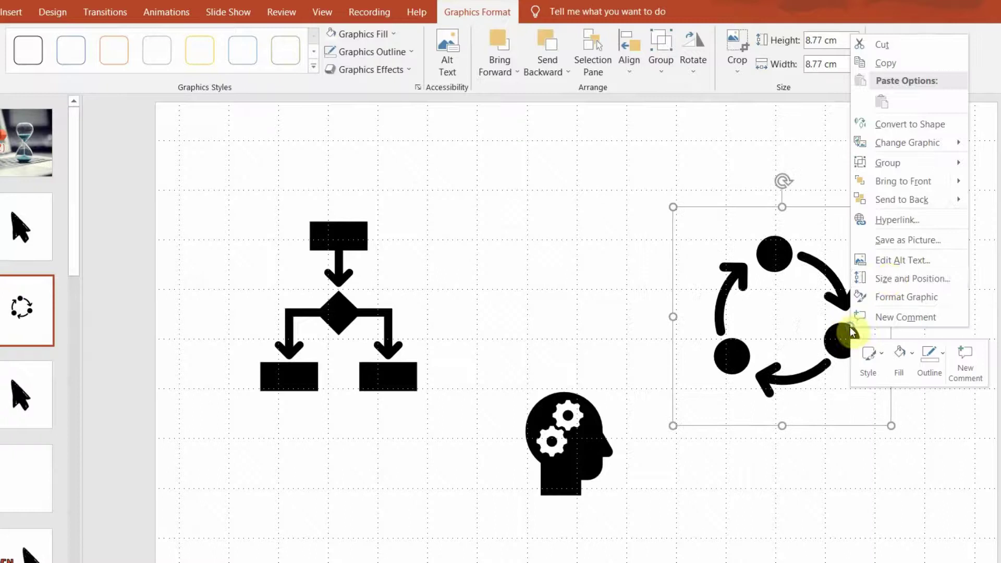
left_click(903, 136)
left_click(922, 330)
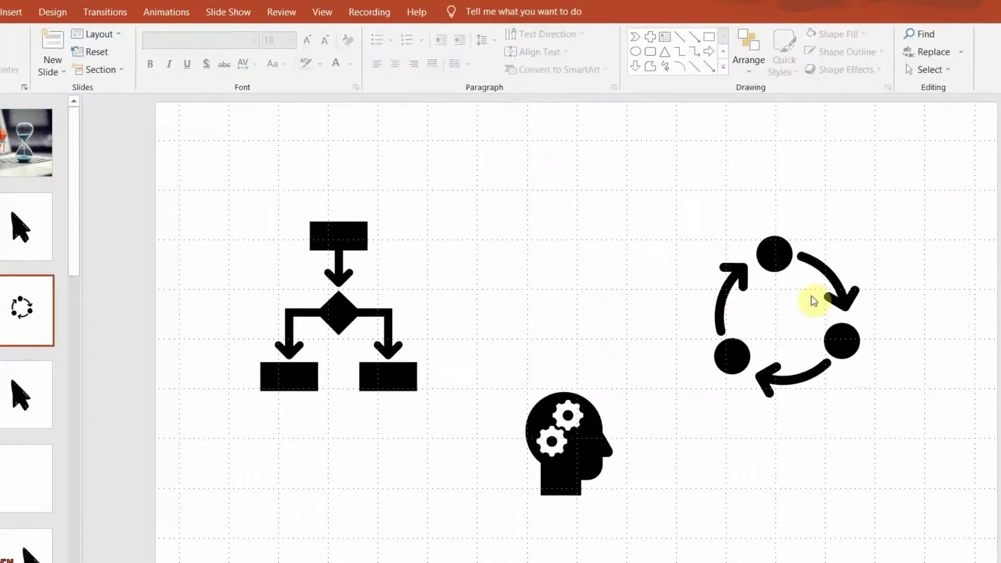
left_click_drag(773, 256, 740, 242)
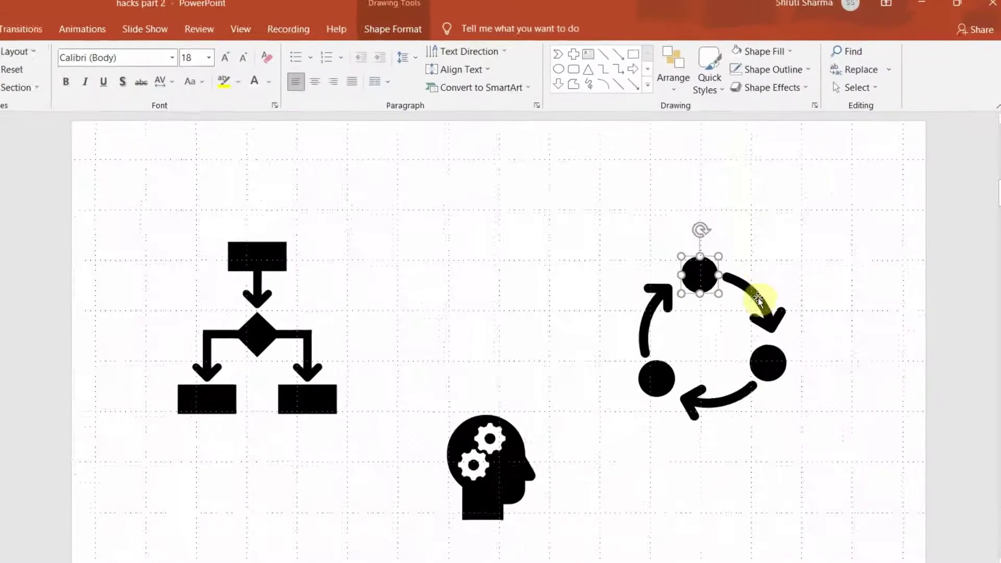
Fill the top circle and top-right arrow blue.
left_click(793, 256)
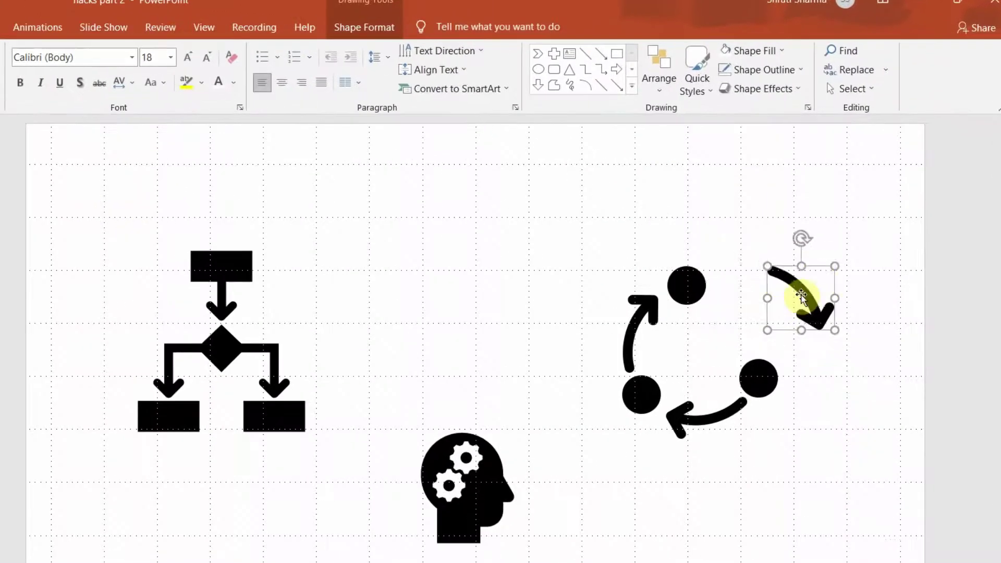
left_click(683, 287)
left_click(760, 338, "shift")
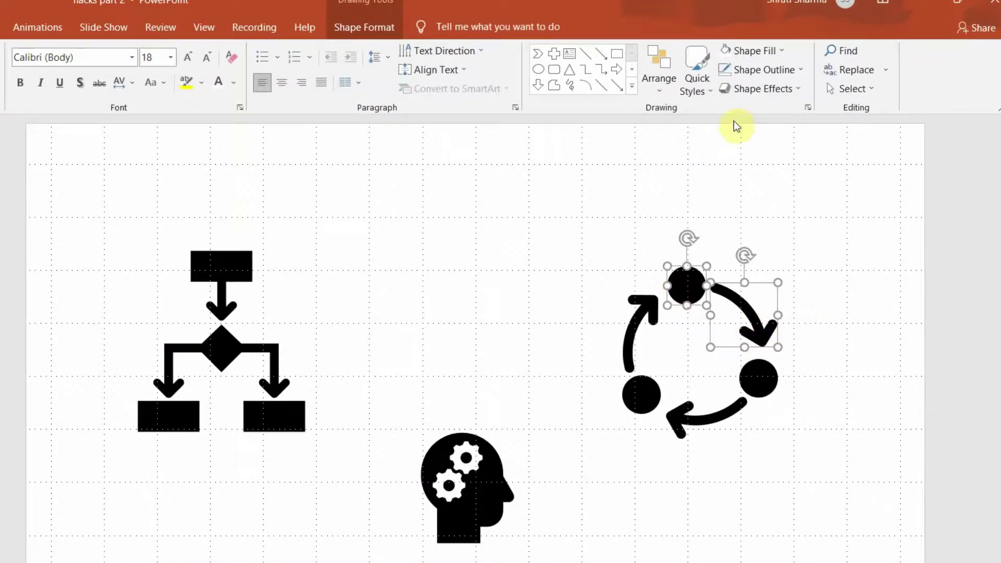
left_click(746, 55)
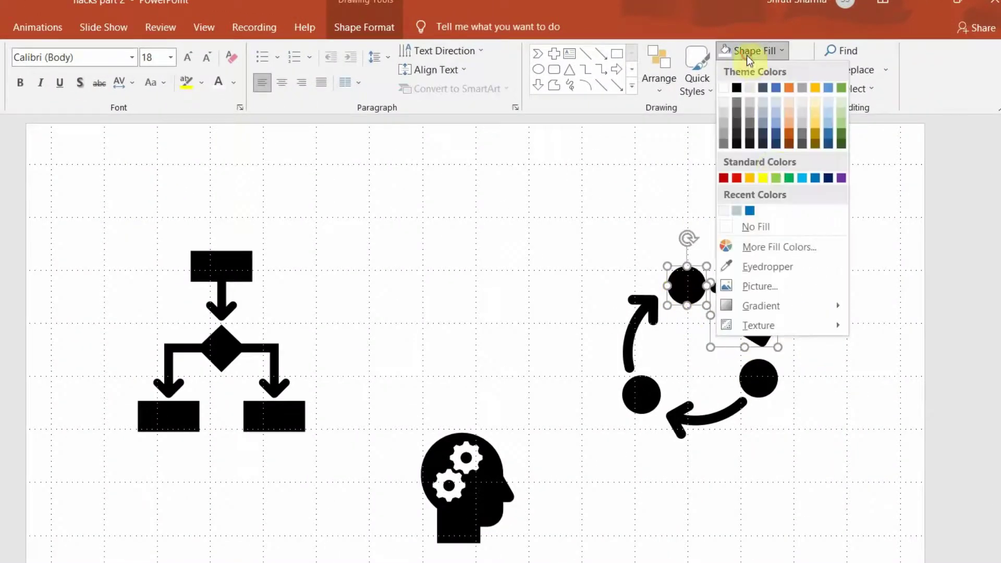
left_click(815, 178)
Fill the bottom-right circle and bottom arrow green.
left_click(759, 382)
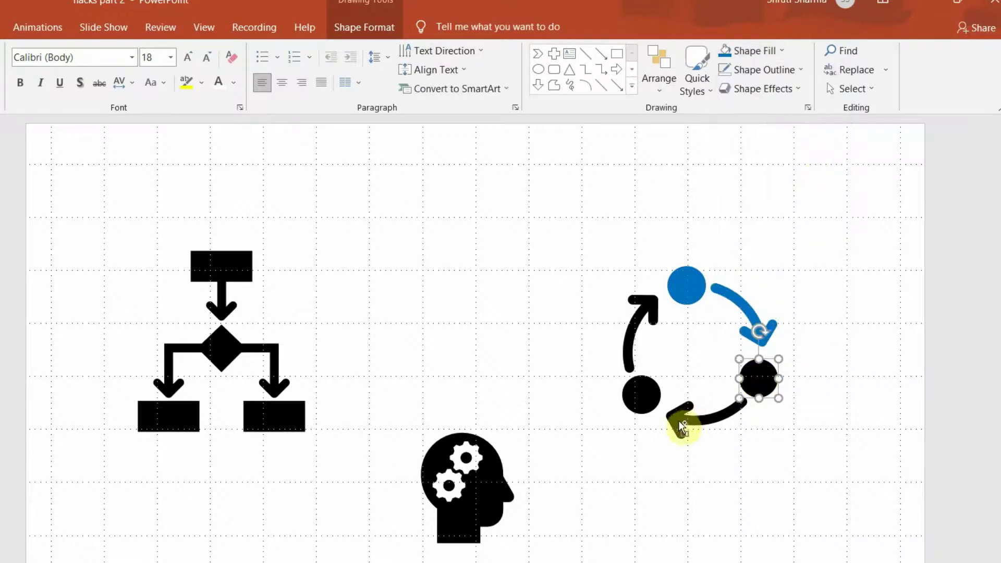
left_click(682, 426, "shift")
left_click(774, 51)
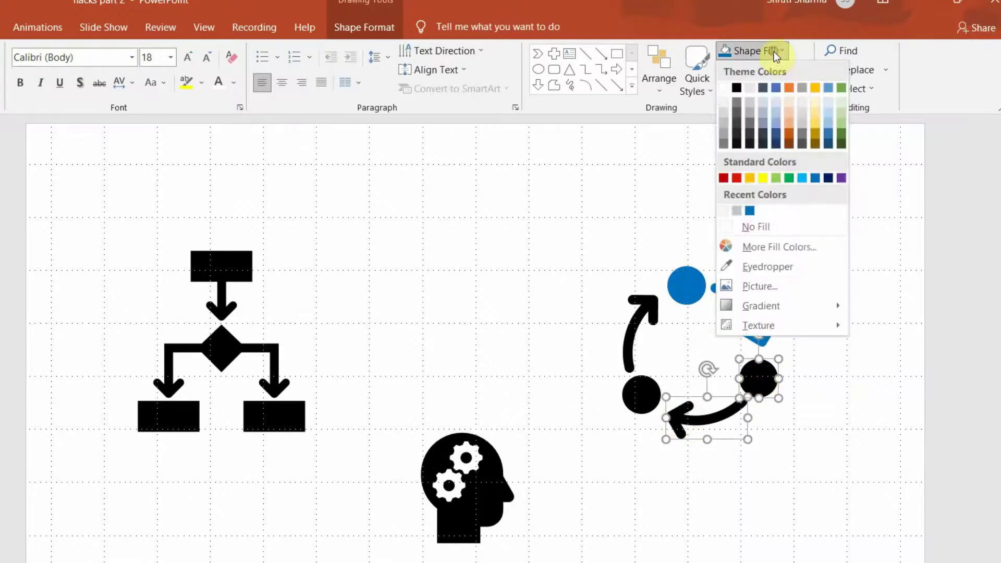
left_click(784, 177)
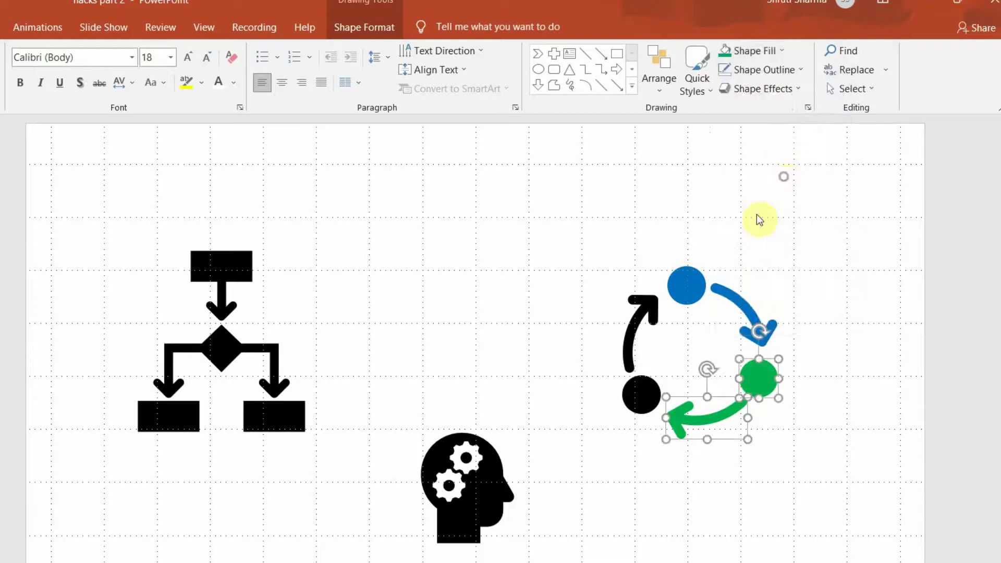
Fill the left circle and left arrow red.
left_click(640, 393)
left_click(648, 303, "shift")
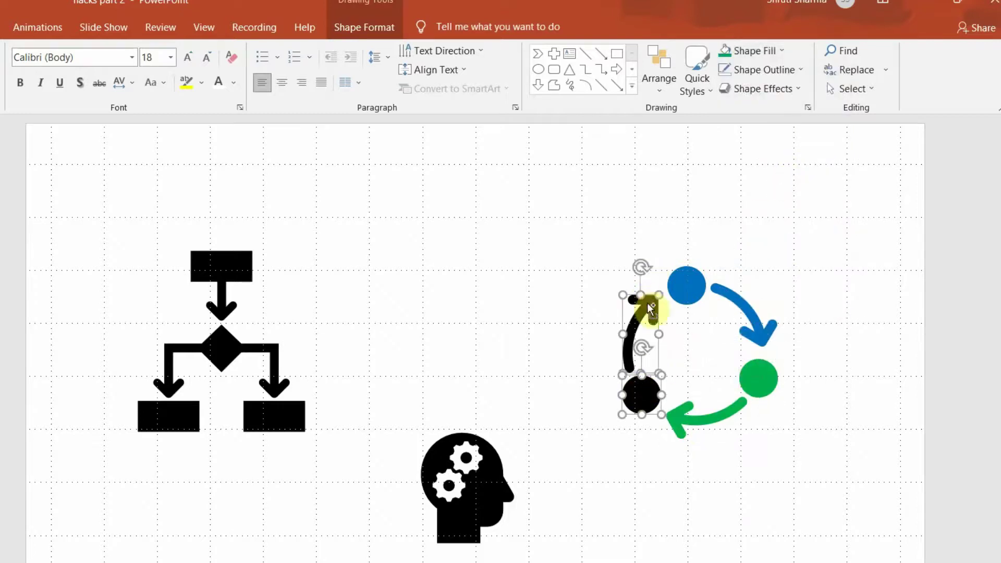
left_click(759, 48)
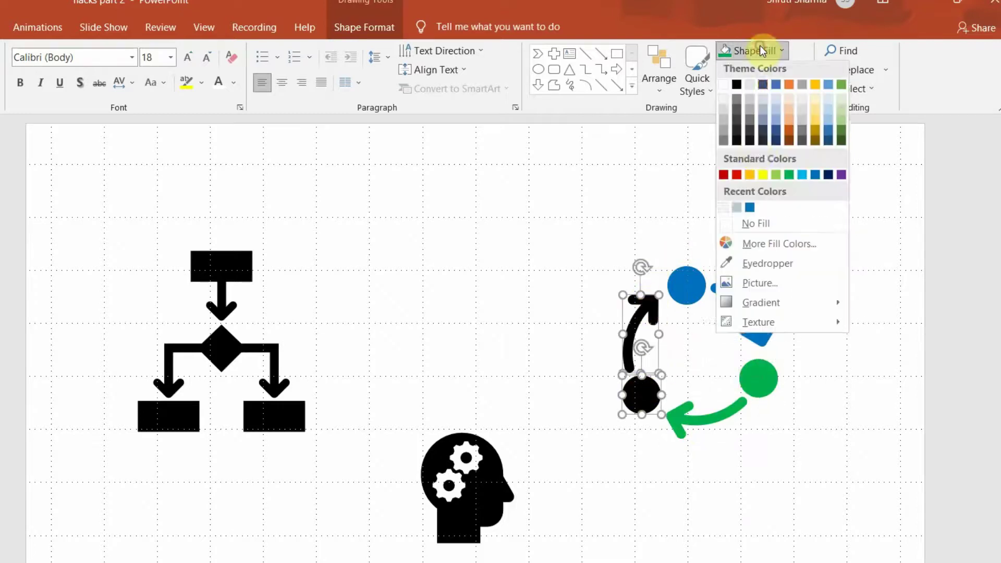
left_click(723, 178)
left_click(836, 275)
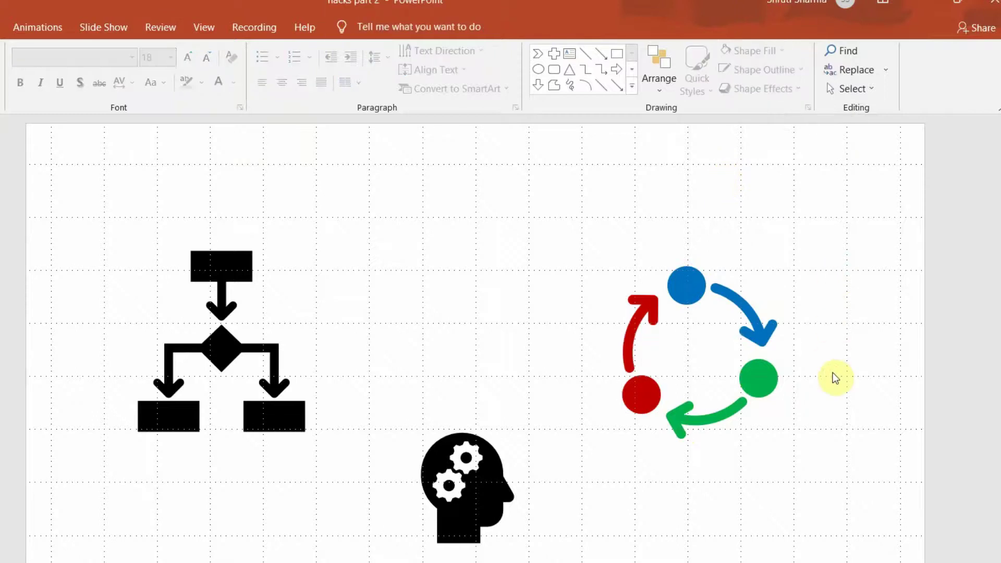
left_click_drag(832, 372, 652, 245)
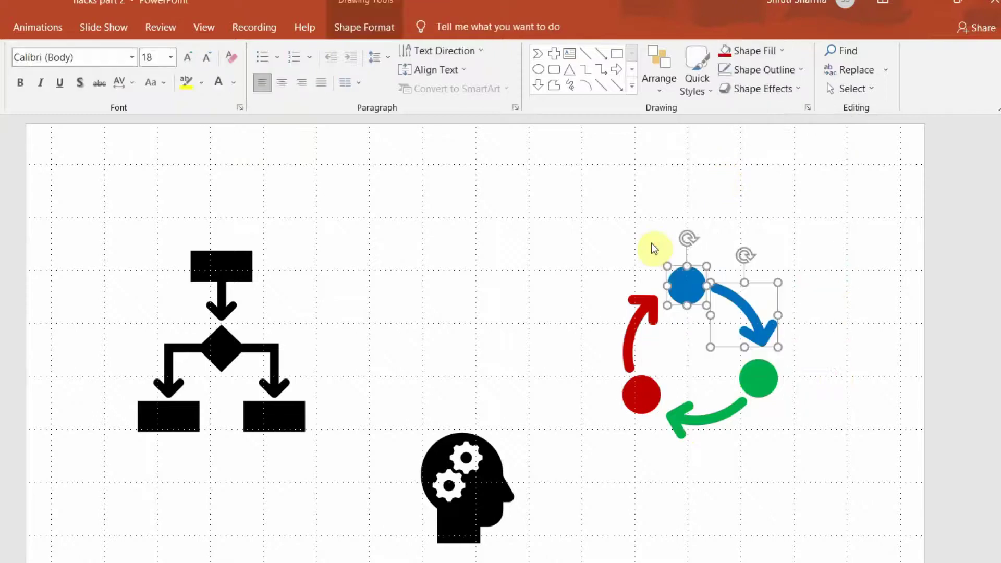
Give the blue circle and blue arrow Wipe entrances from the left.
left_click(656, 237)
left_click(686, 286)
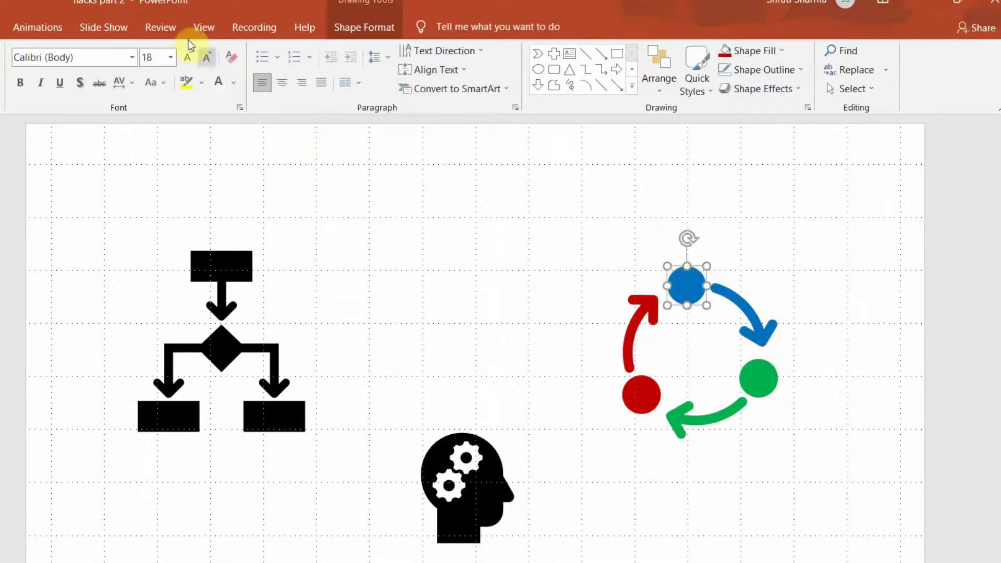
left_click(27, 23)
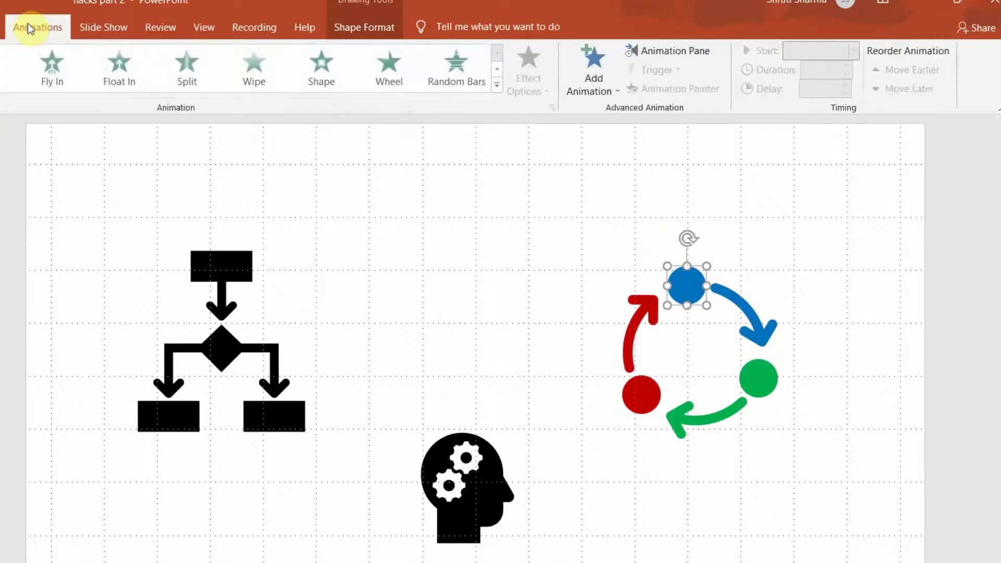
left_click(240, 76)
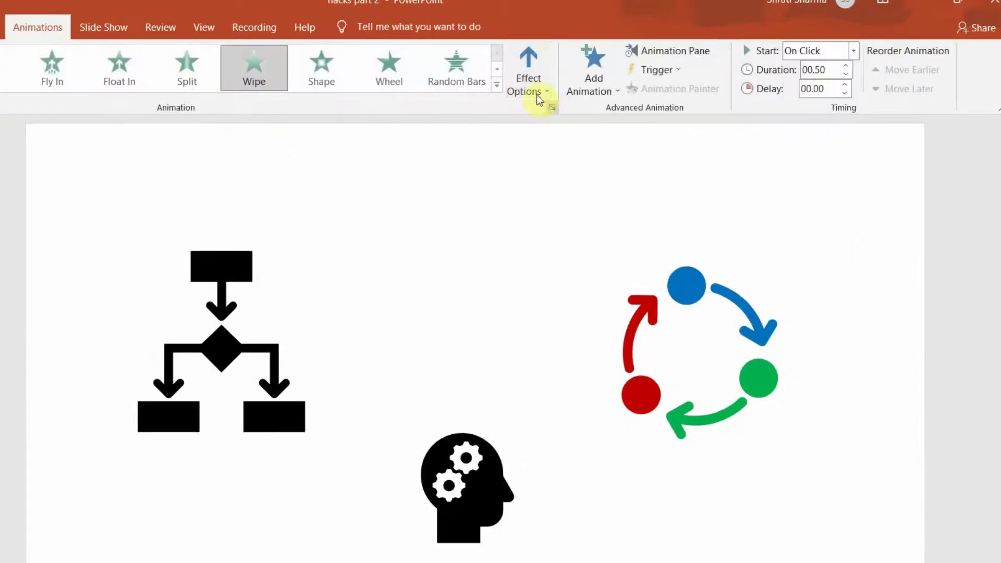
left_click(528, 90)
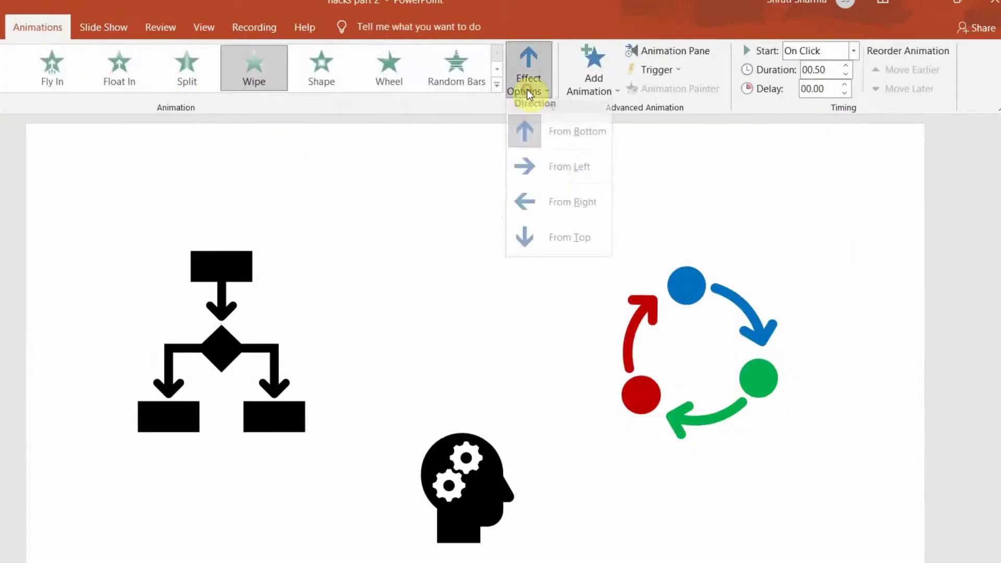
left_click(549, 173)
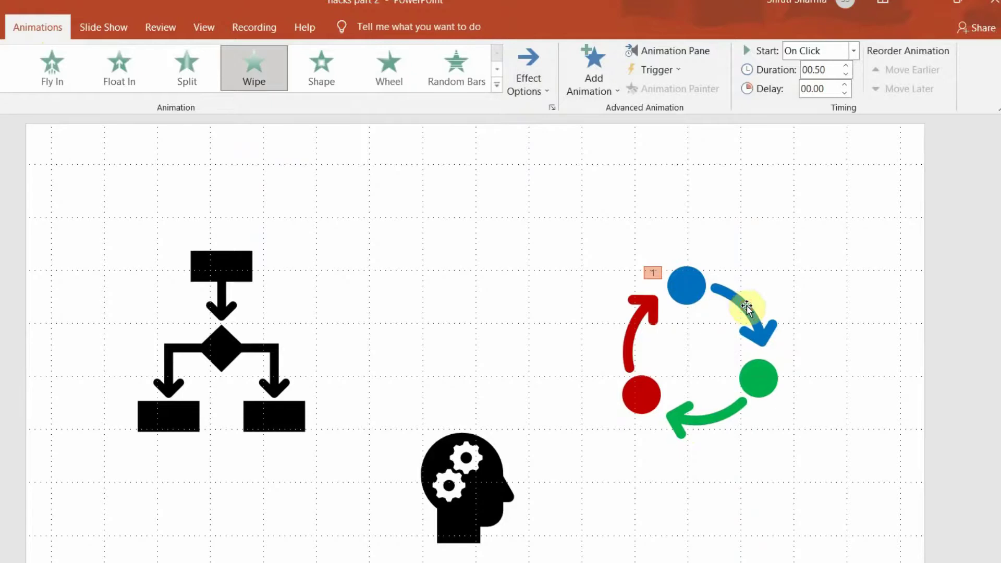
left_click(747, 308)
left_click(248, 76)
left_click(534, 87)
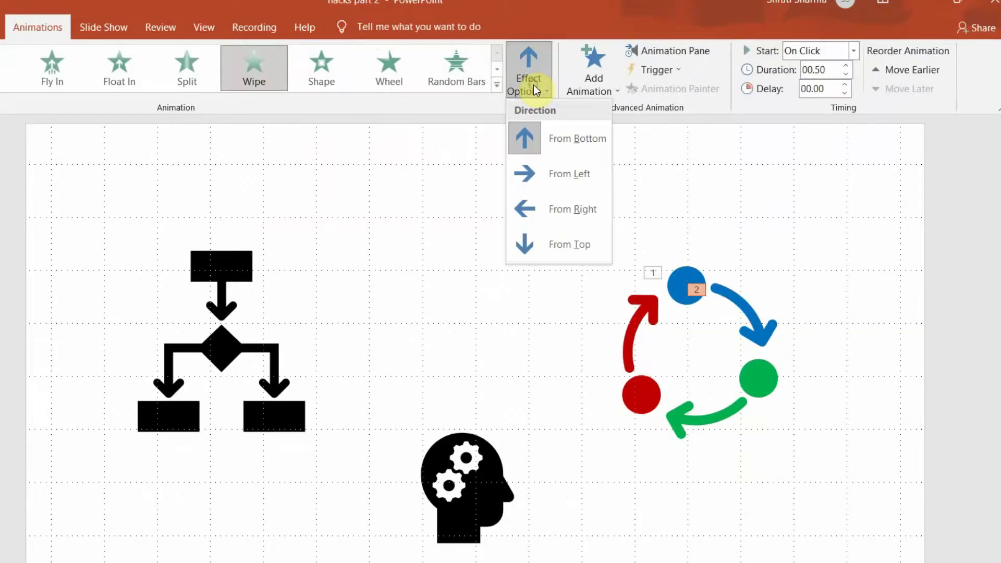
left_click(560, 182)
key("shift+F9")
Copy the blue circle's Wipe with Animation Painter onto the green circle, green arrow and red arrow.
left_click(787, 280)
left_click(680, 272)
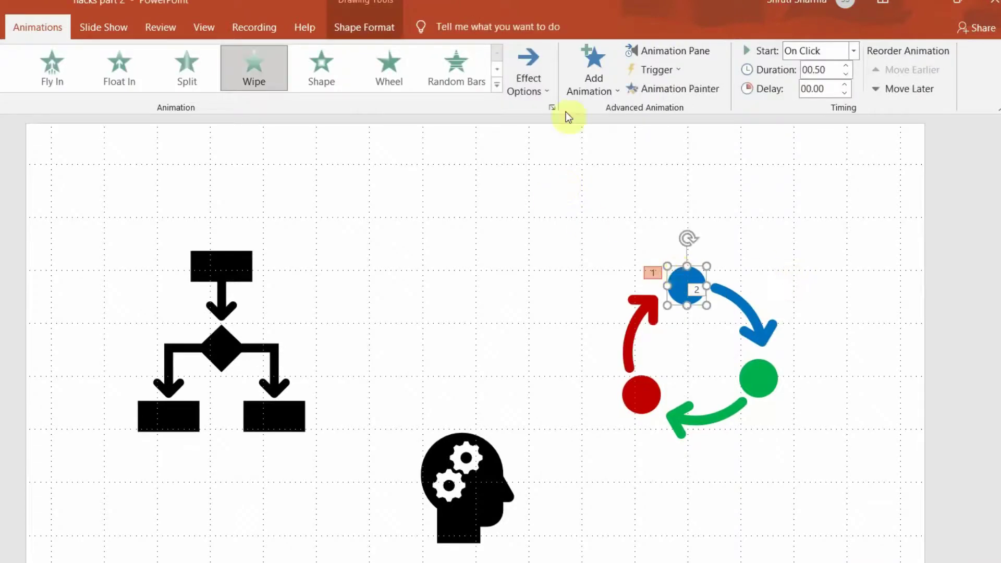
left_click(658, 89)
left_click(764, 382)
left_click(674, 417)
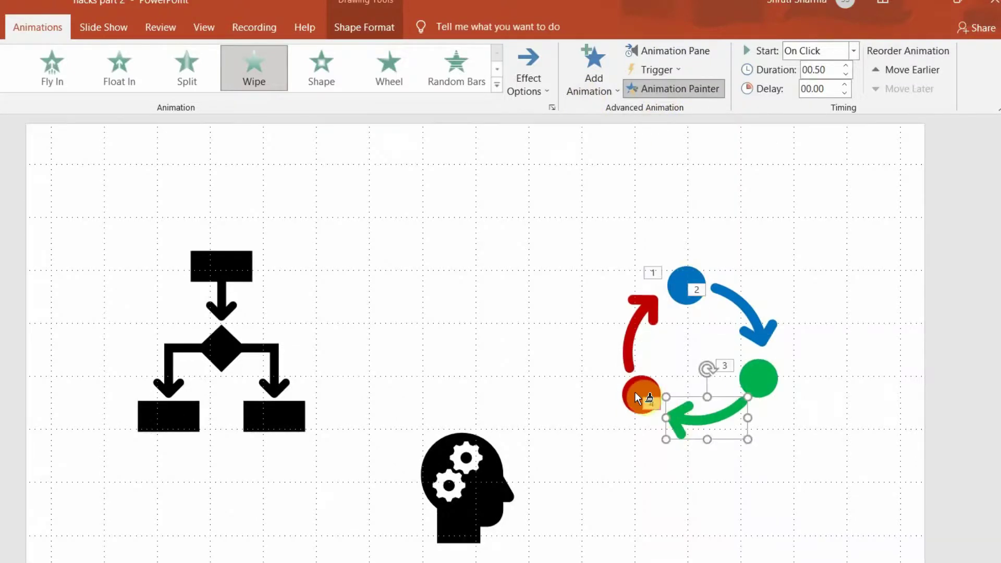
left_click(642, 304)
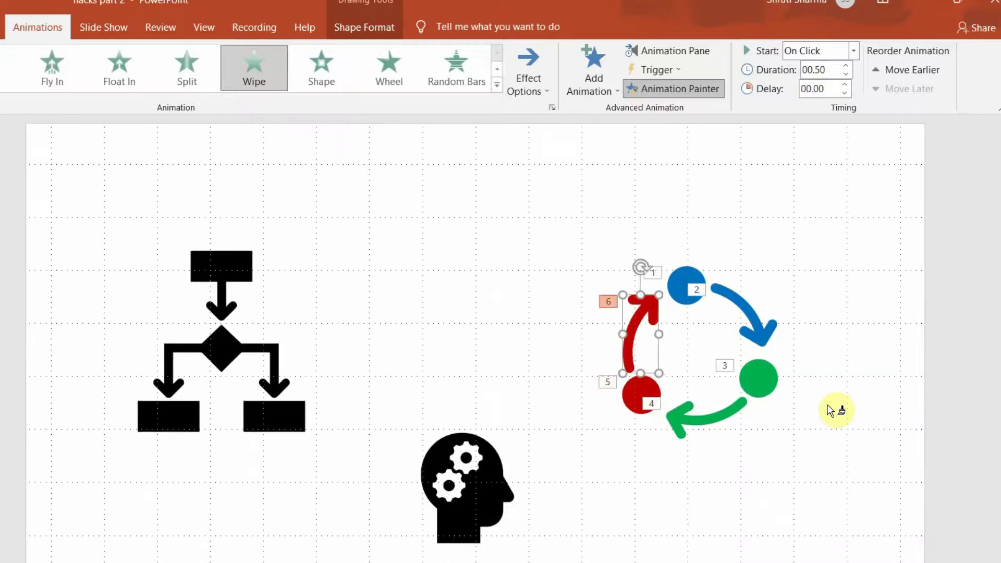
Make the green circle and green arrow wipe in from the right.
left_click(769, 394)
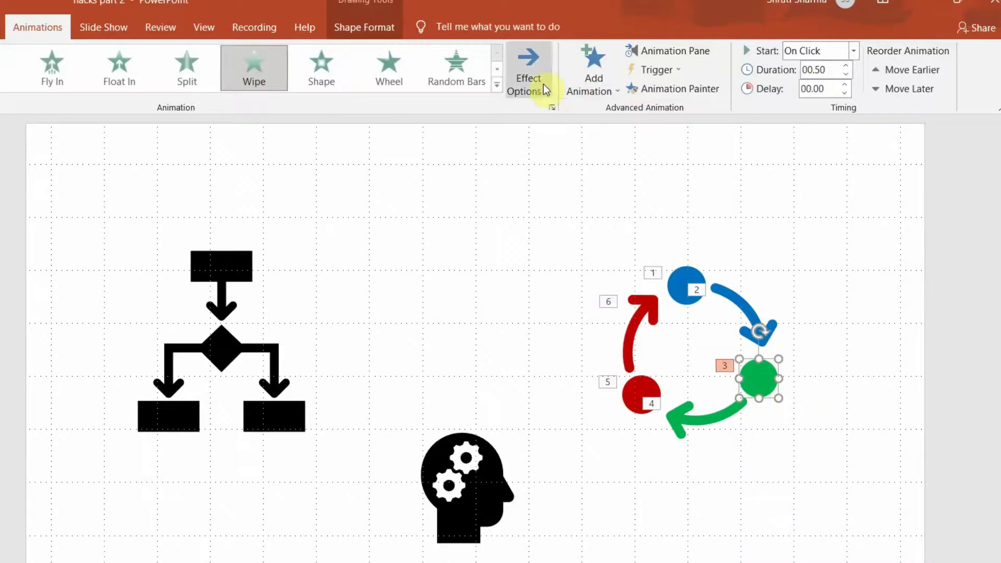
left_click(542, 85)
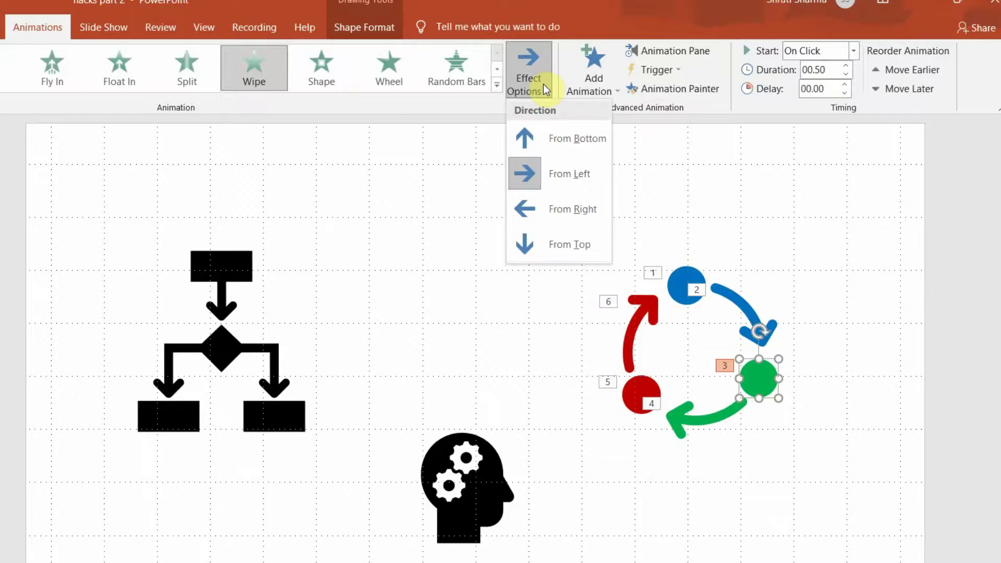
left_click(555, 223)
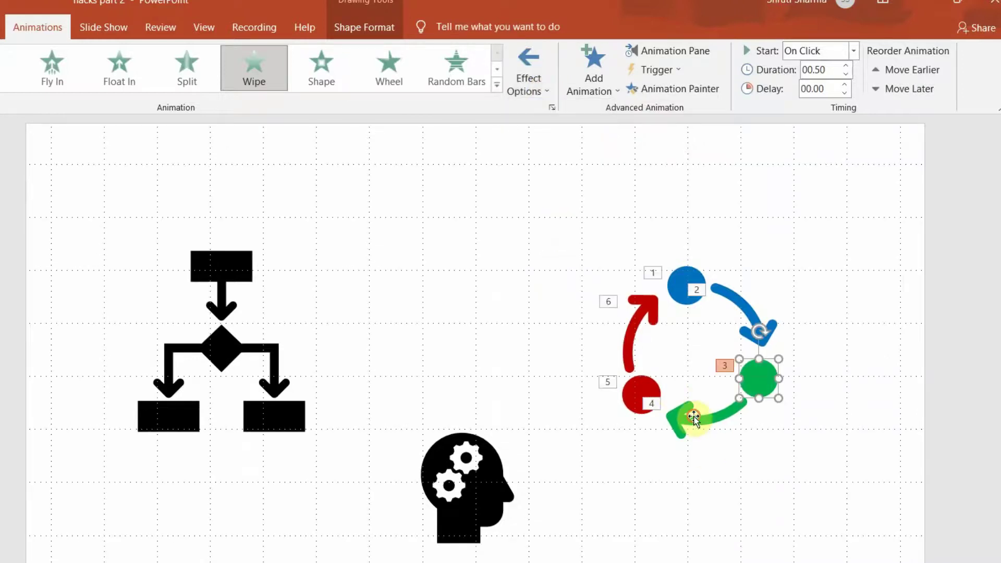
left_click(674, 409)
left_click(527, 86)
left_click(564, 212)
Make the red circle wipe in from the bottom.
left_click(512, 92)
left_click(572, 356)
left_click(633, 388)
left_click(523, 89)
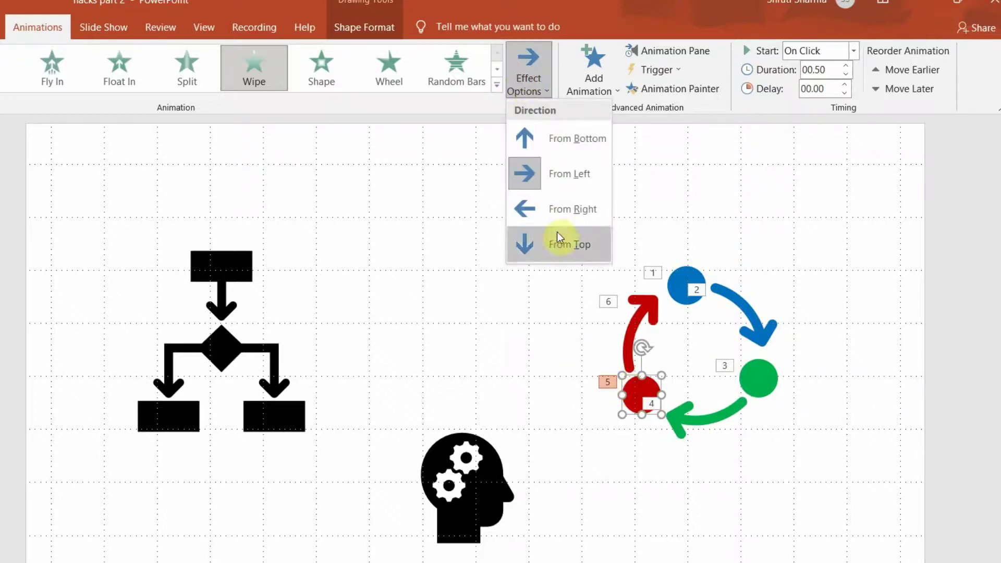
left_click(558, 138)
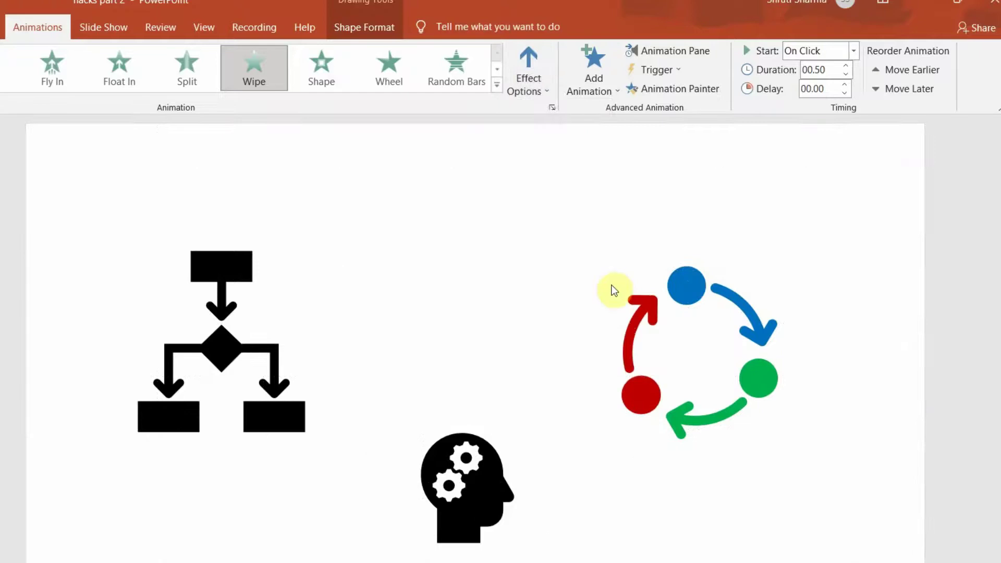
left_click(652, 308)
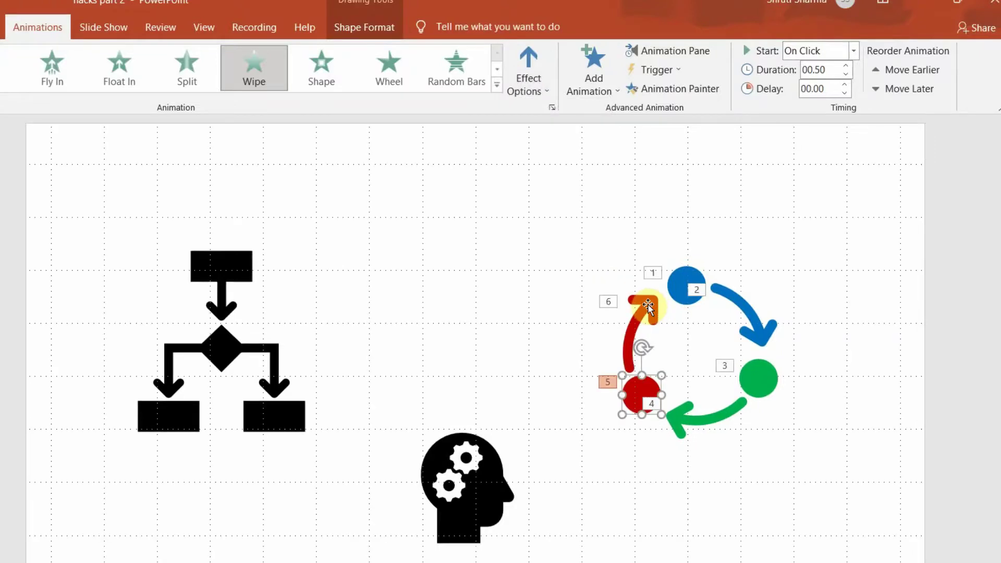
Set the red arrow to wipe from the bottom and convert the flowchart icon to shapes.
left_click(540, 80)
left_click(570, 139)
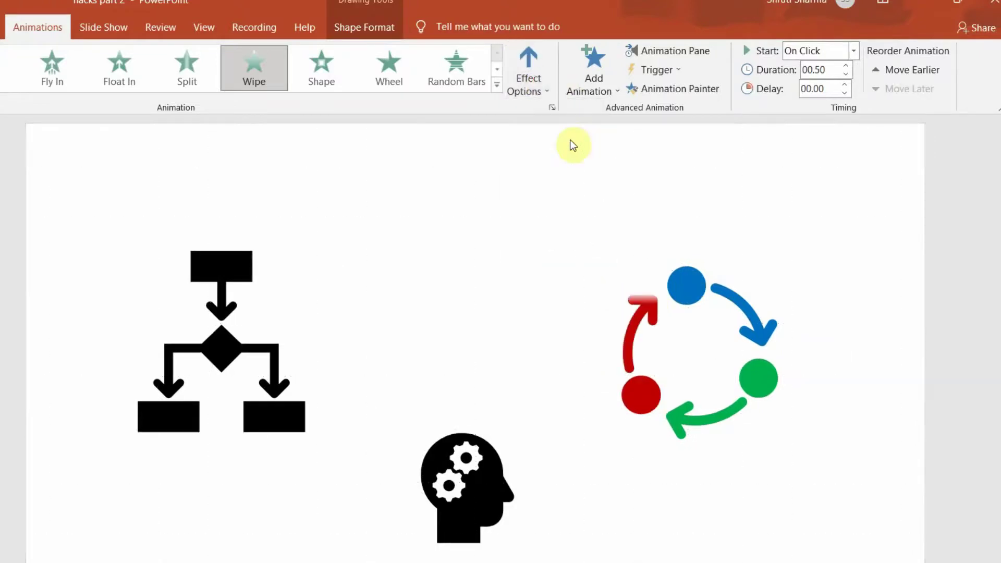
left_click(191, 277)
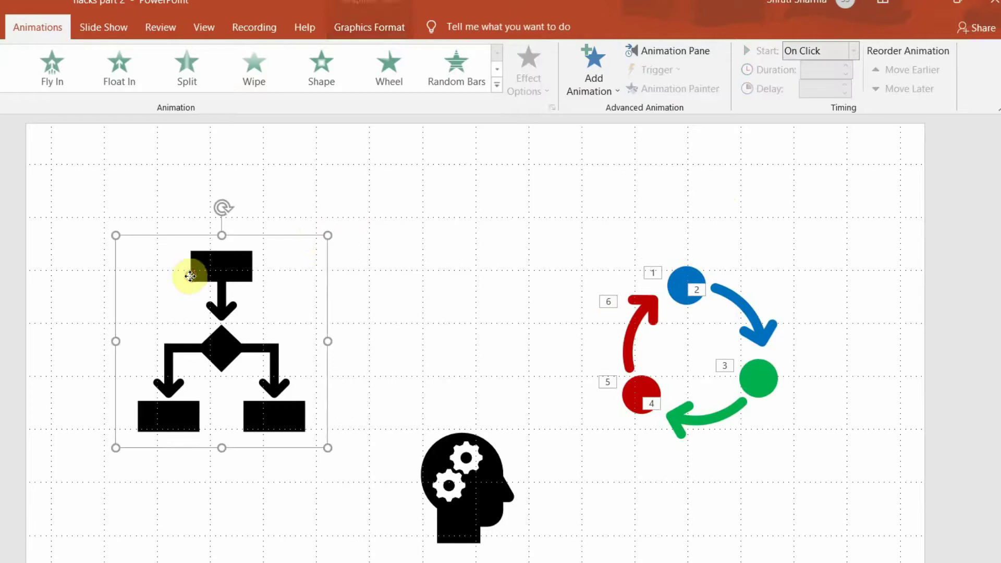
right_click(190, 276)
left_click(280, 367)
left_click(415, 343)
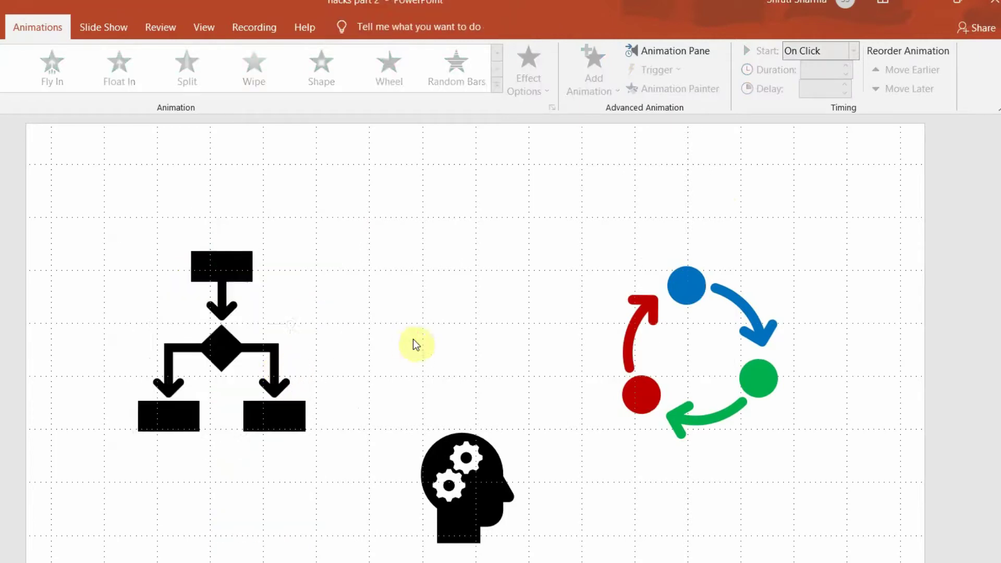
left_click(223, 261)
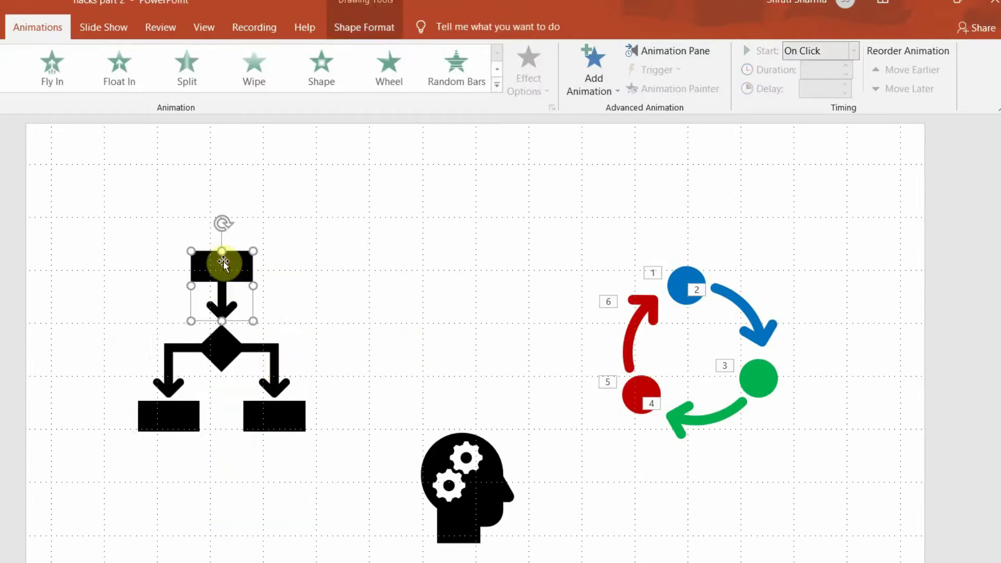
Fill the flowchart's top box and arrow orange.
scroll(50, 68, "up", 5)
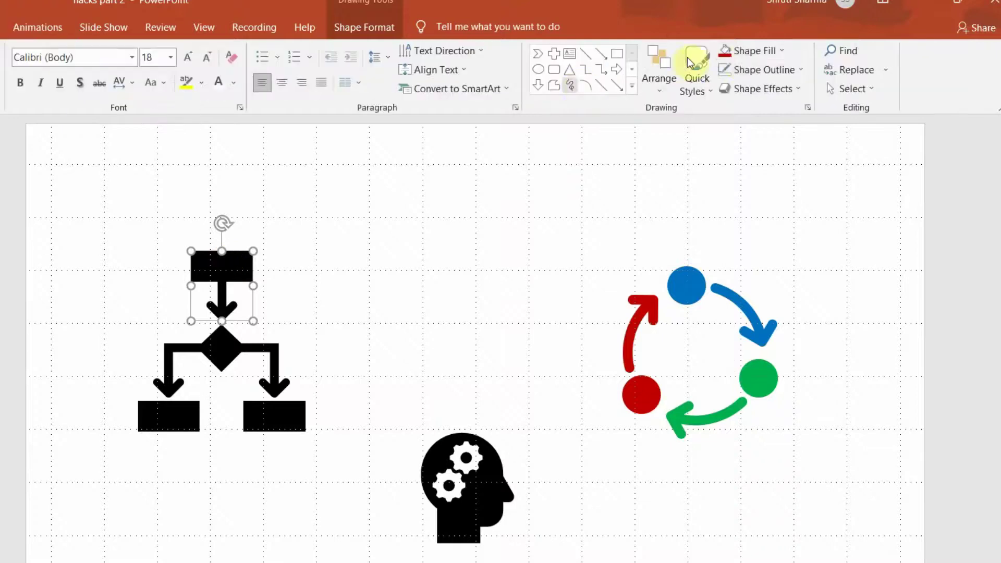
left_click(755, 51)
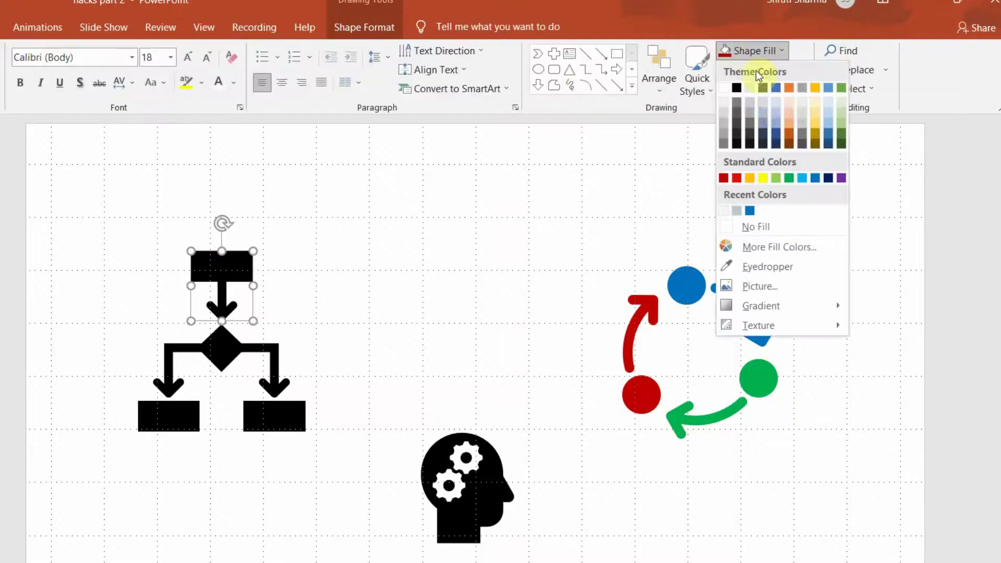
left_click(786, 90)
Fill the flowchart diamond and connectors light yellow.
left_click(215, 341)
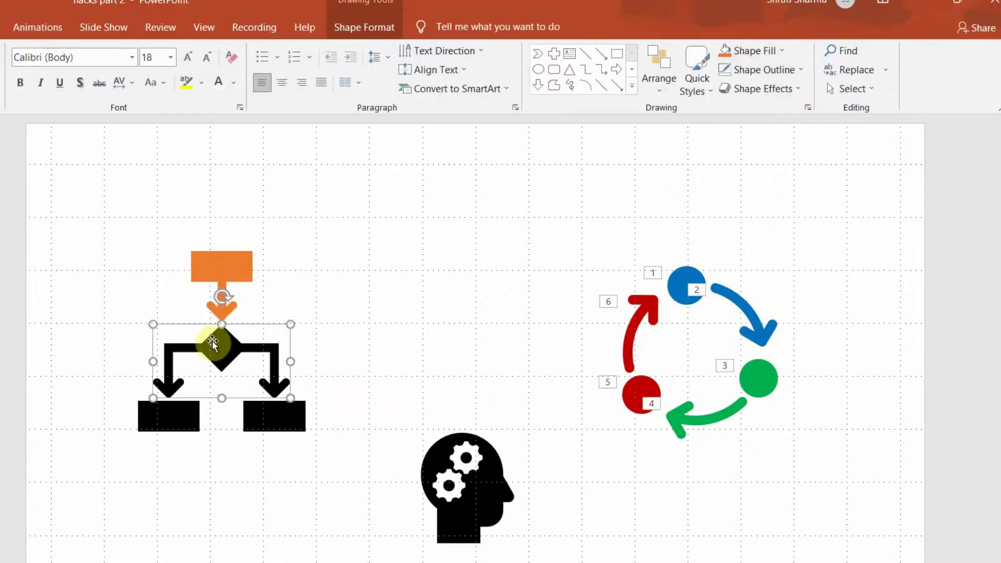
left_click(764, 55)
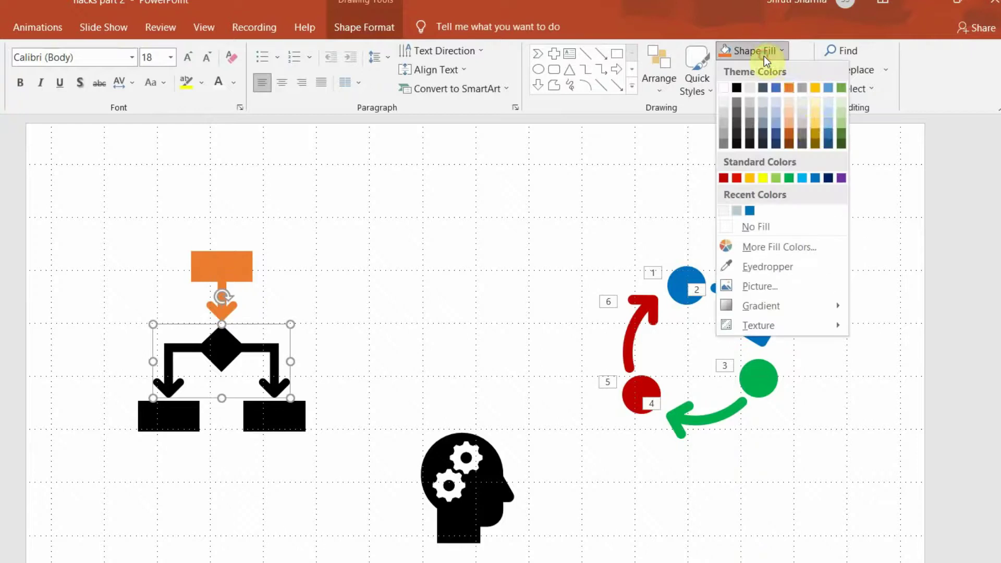
left_click(815, 126)
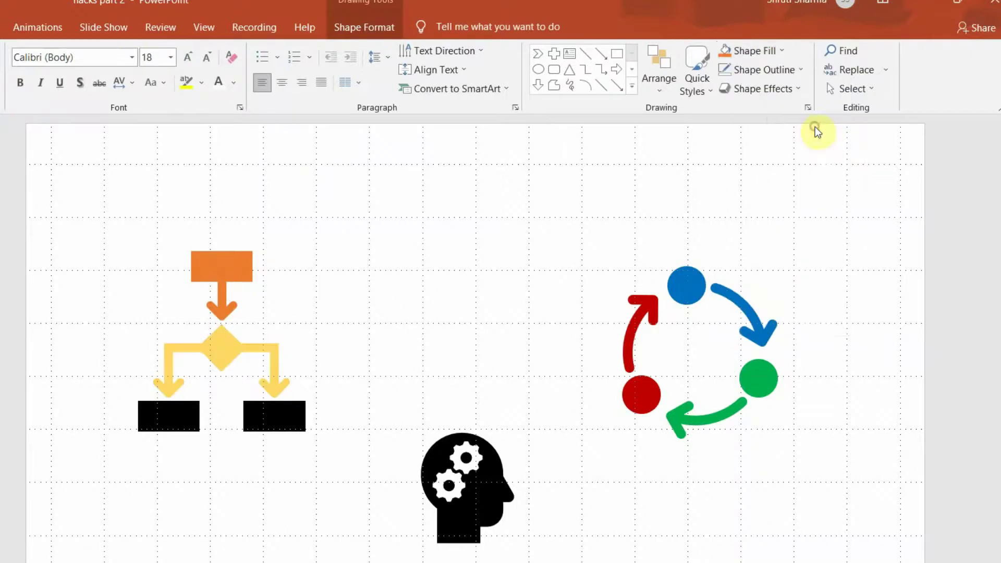
Fill both bottom flowchart boxes light green.
left_click(197, 409)
left_click(290, 420, "shift")
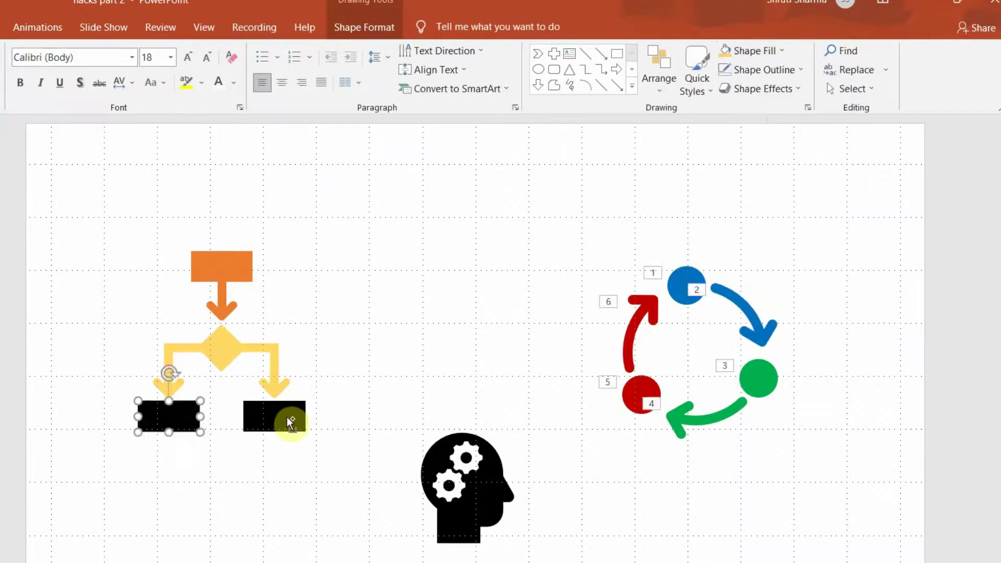
left_click(755, 48)
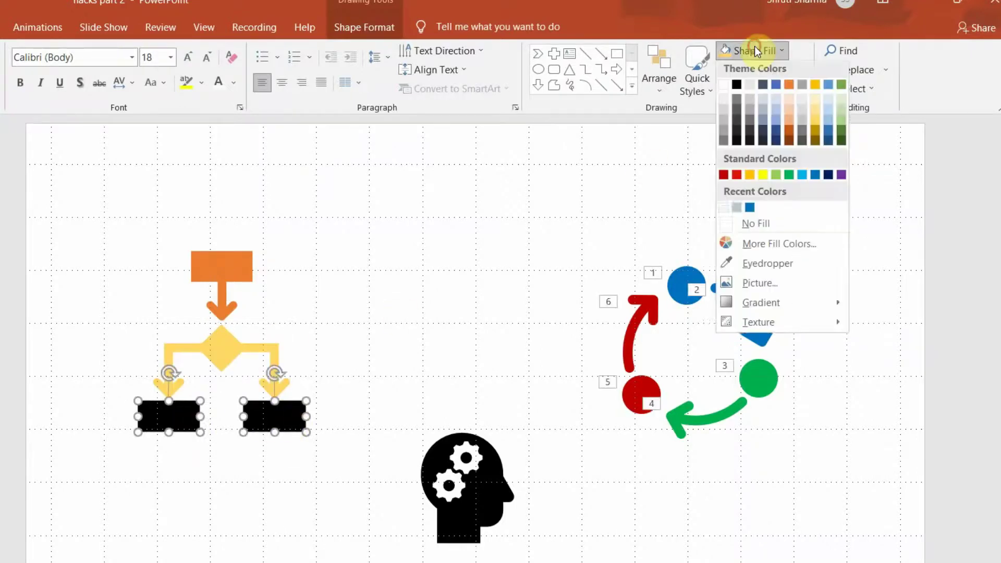
left_click(843, 126)
left_click(224, 272)
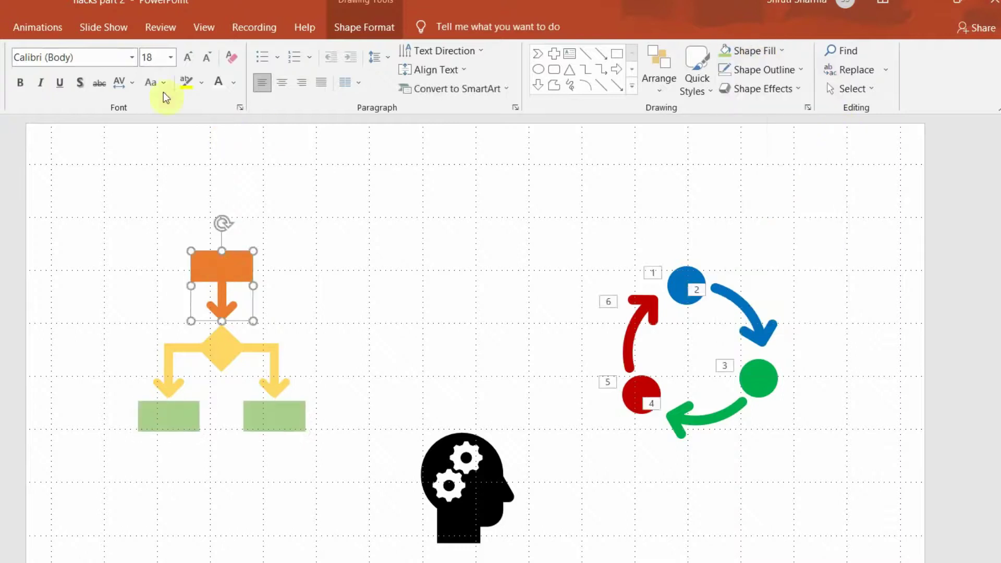
Give the orange top box a Wipe entrance from the top.
left_click(66, 24)
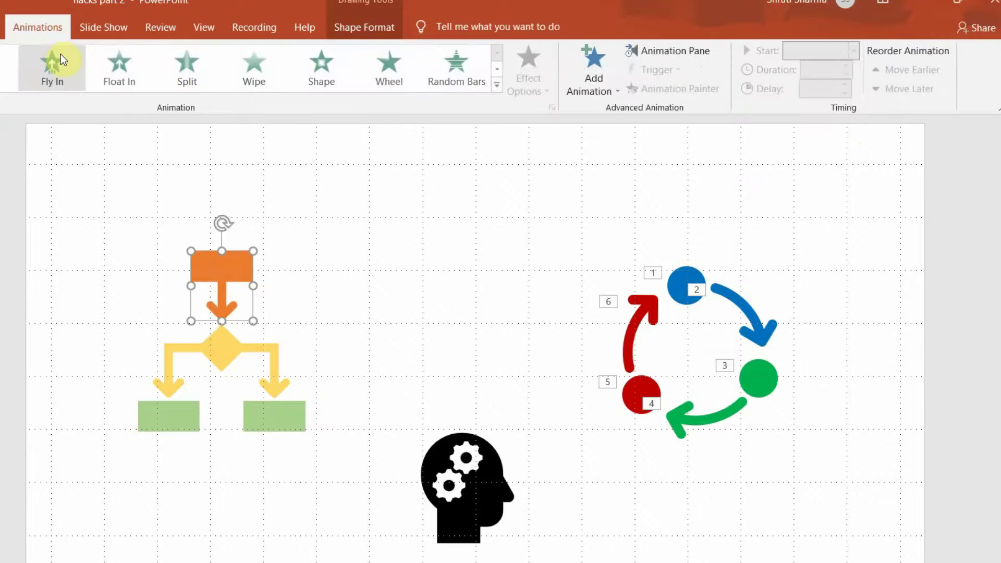
left_click(253, 66)
left_click(527, 89)
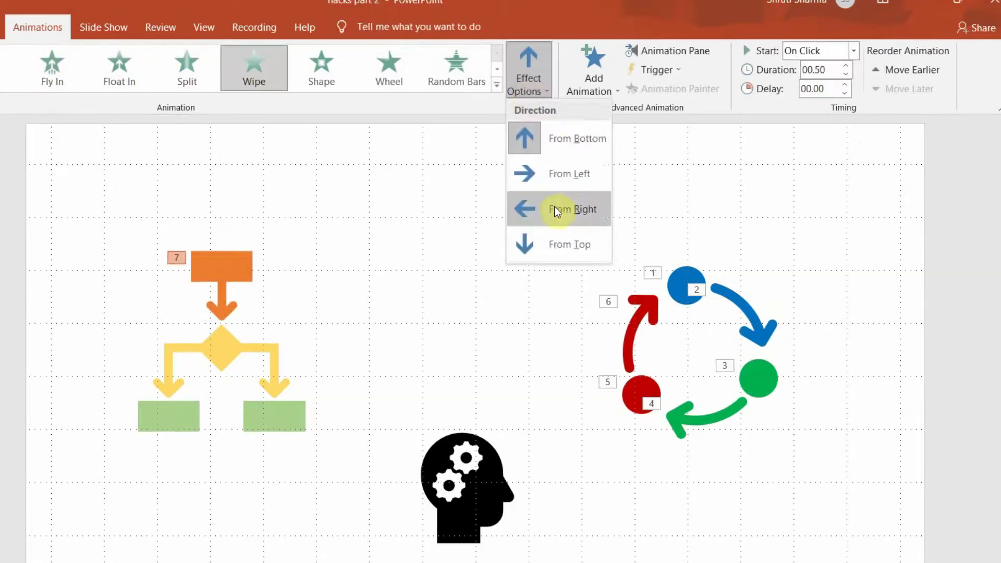
left_click(552, 243)
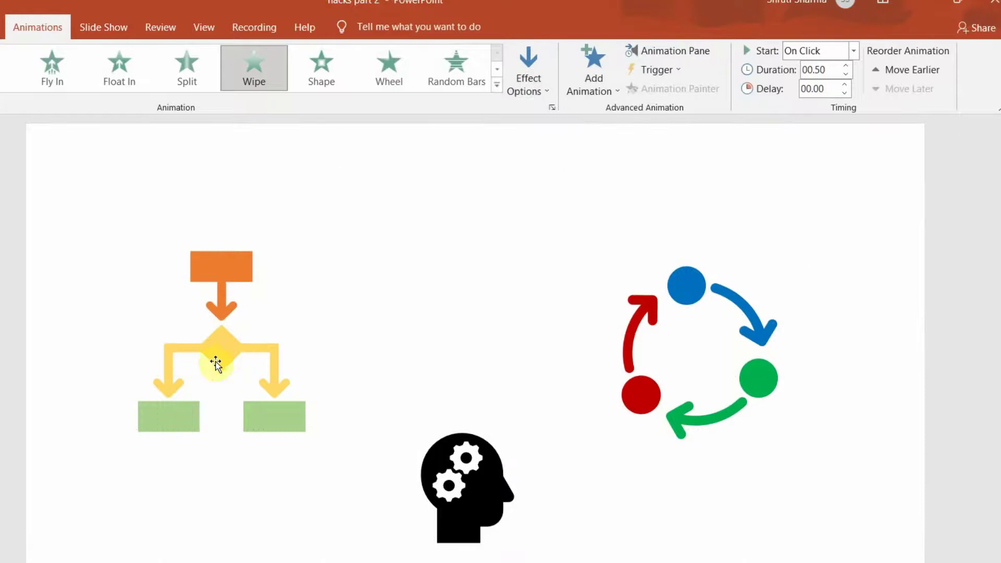
left_click(227, 270)
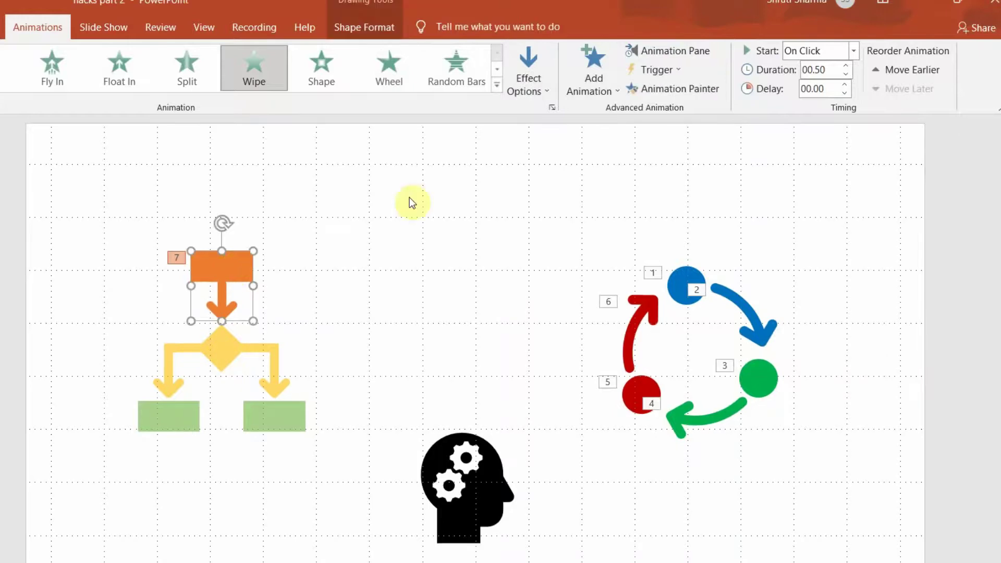
Give the yellow diamond connector a Wipe entrance from the top.
left_click(270, 344)
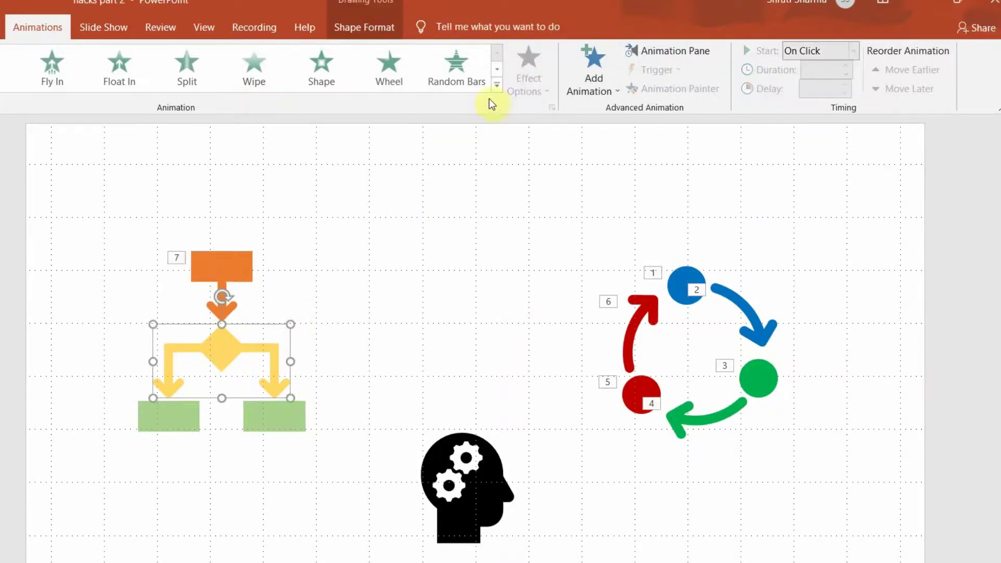
left_click(244, 76)
left_click(540, 62)
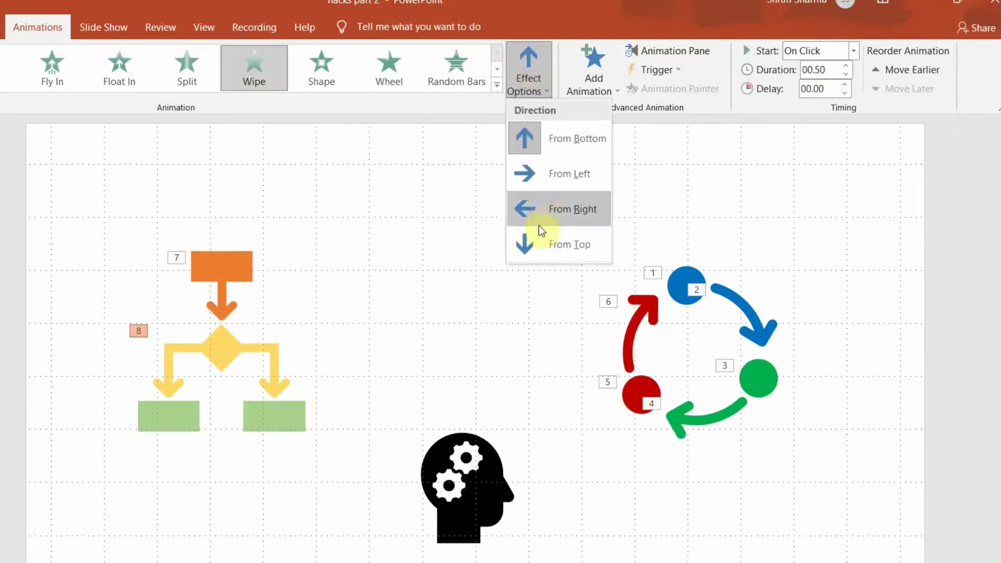
left_click(534, 242)
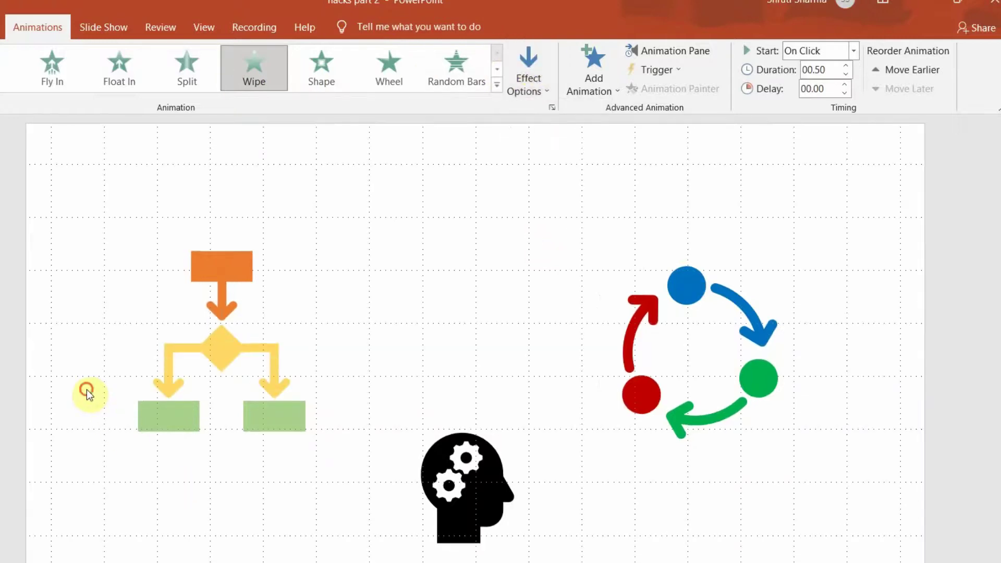
Give both green bottom boxes together a Wipe entrance from the top.
left_click_drag(92, 395, 338, 469)
left_click(248, 69)
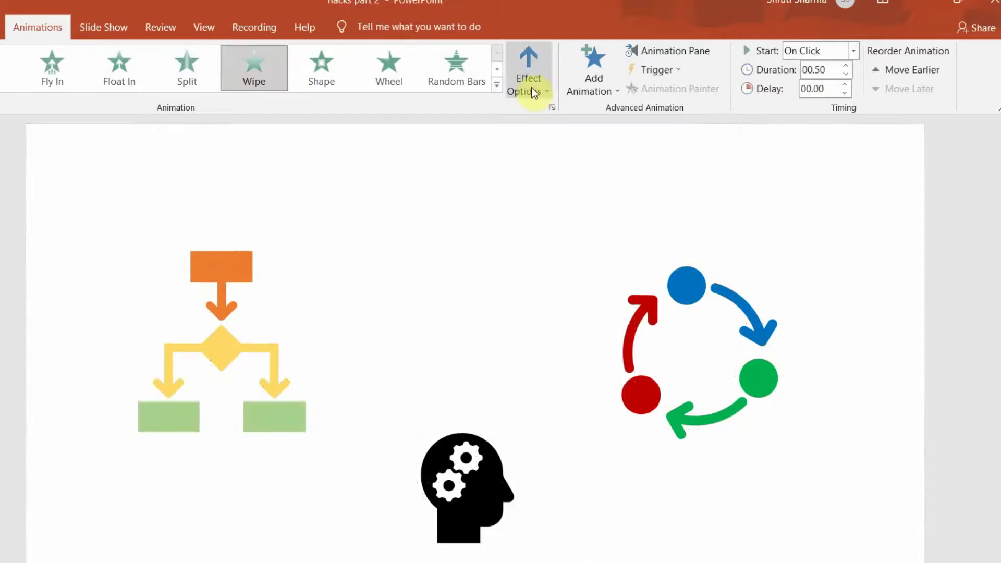
left_click(530, 86)
left_click(563, 240)
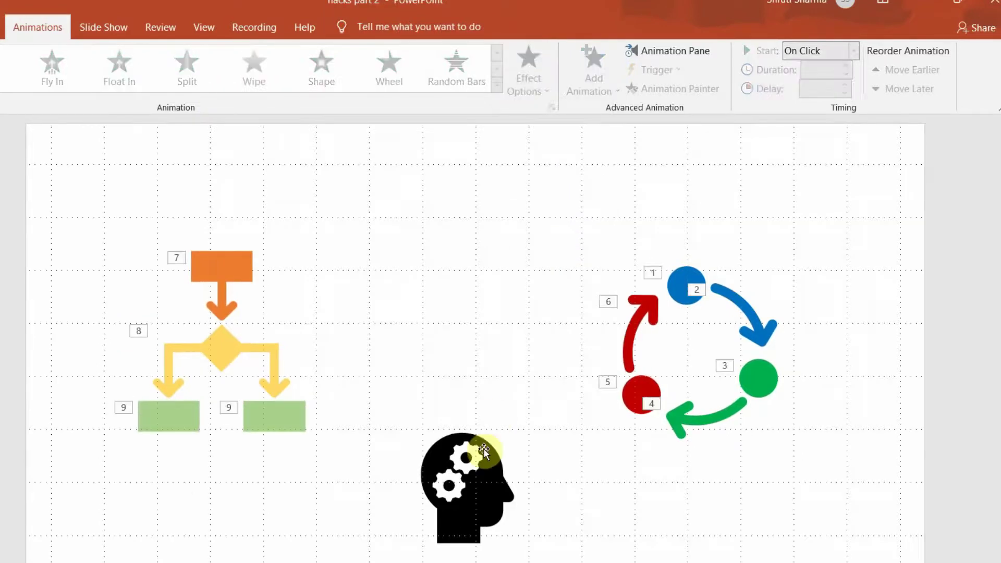
Convert the head-with-gears icon into editable shapes, undoing an accidental move.
left_click(483, 462)
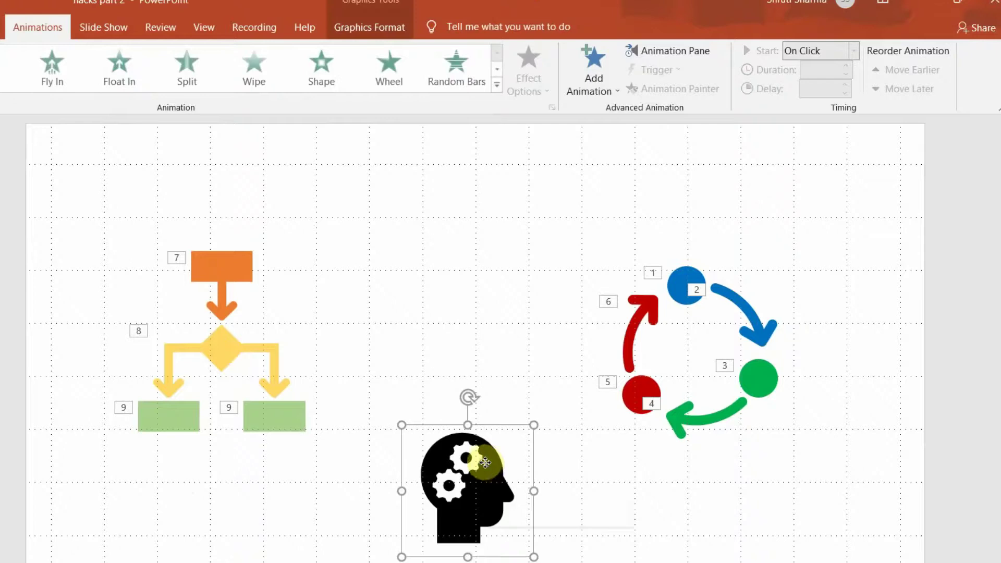
right_click(485, 463)
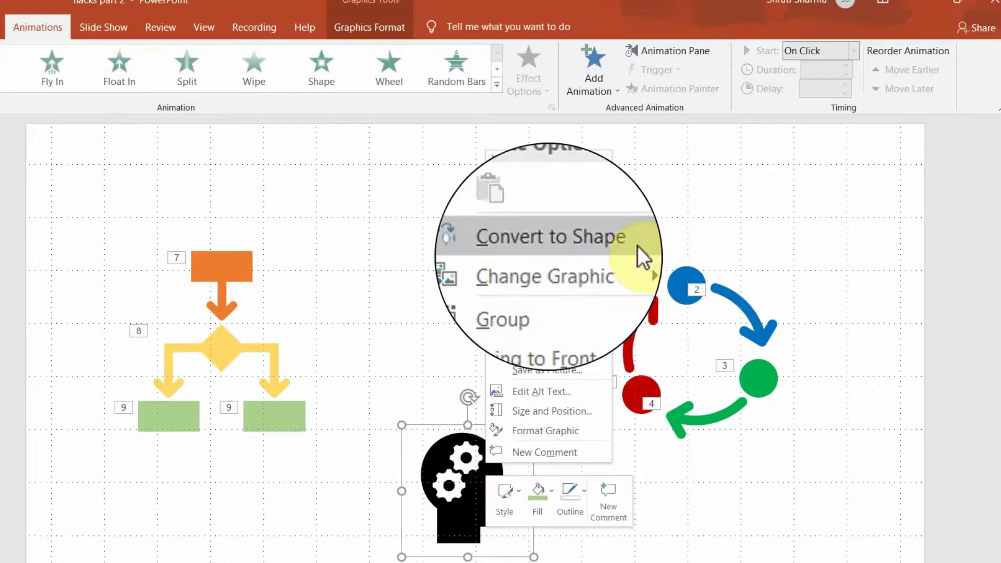
left_click(595, 248)
left_click(599, 513)
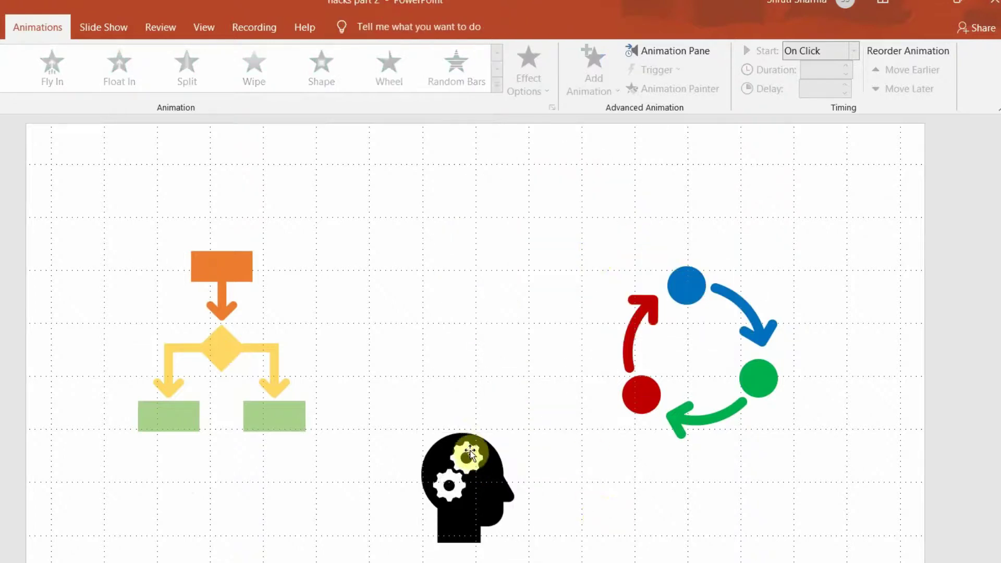
left_click_drag(470, 449, 501, 453)
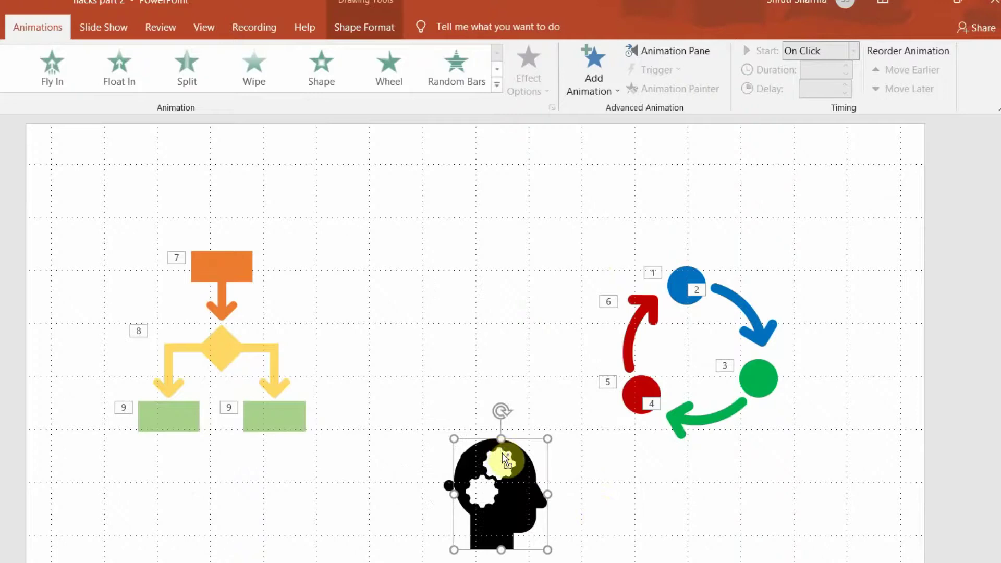
key("ctrl+z")
left_click(407, 475)
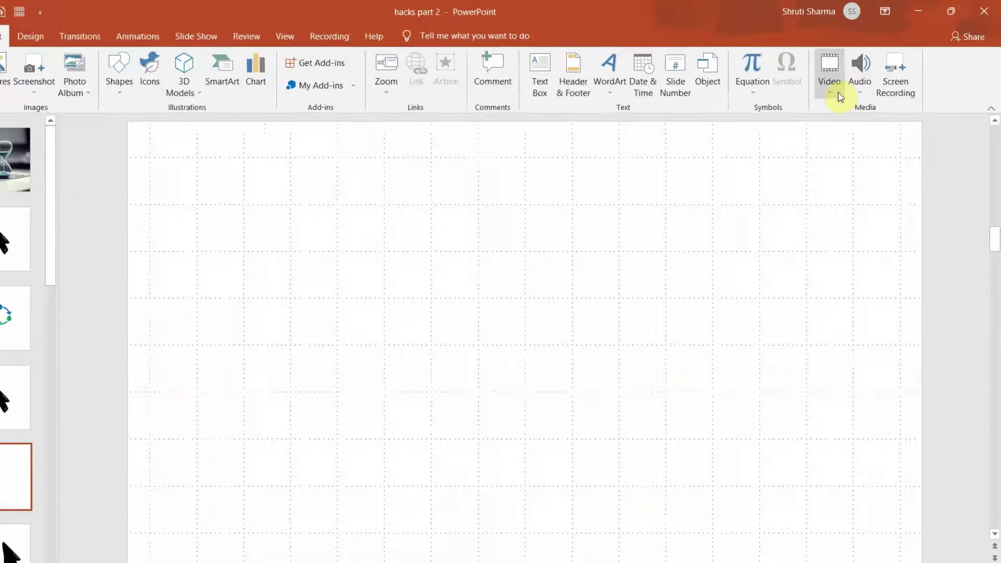
Choose Video > Online Videos to get the video address prompt on slide 5.
left_click(839, 94)
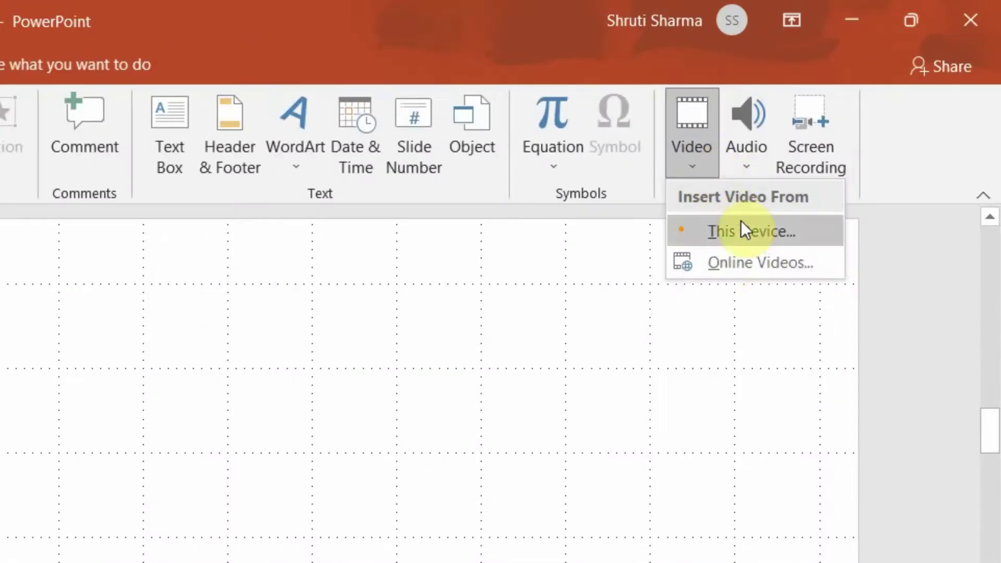
left_click(756, 263)
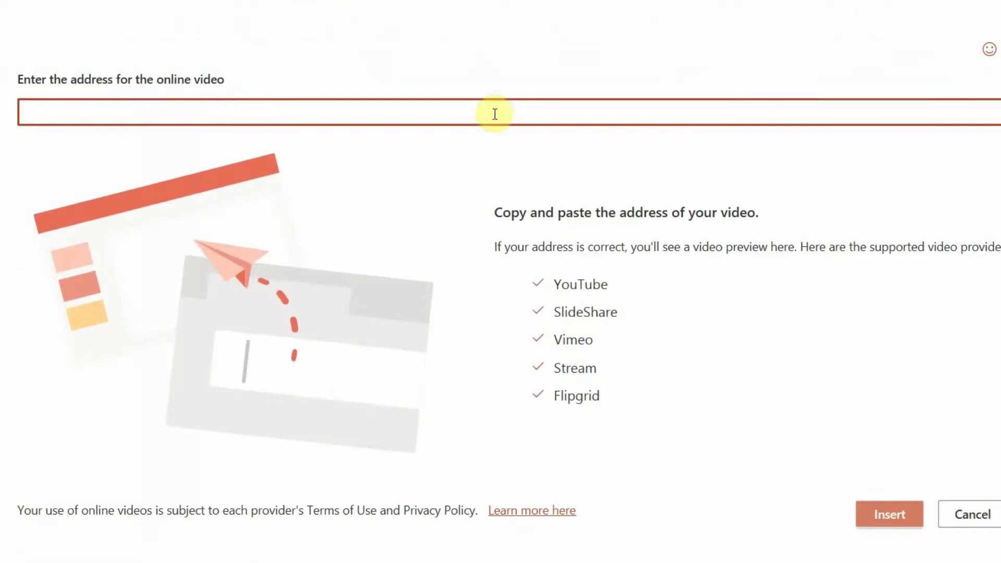
Copy the YouTube URL of '5 time saving PowerPoint tricks (Part 1)' from Chrome into PowerPoint's video address box.
left_click(399, 551)
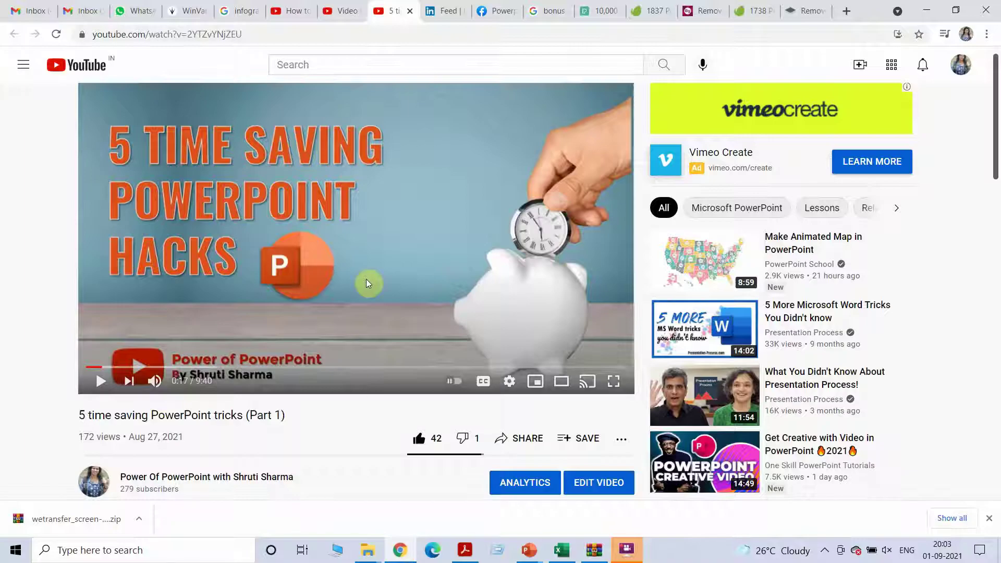
left_click(234, 33)
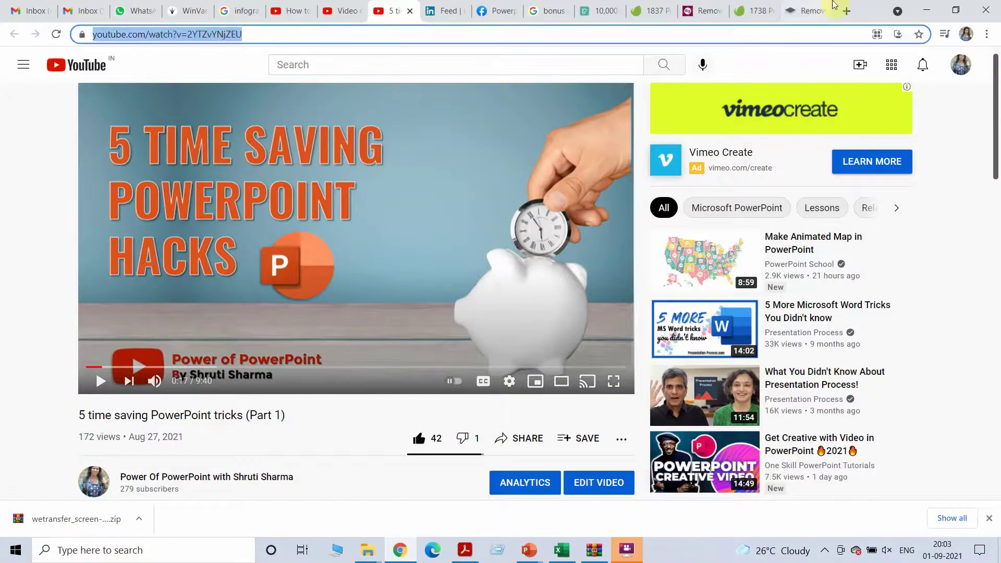
left_click(928, 6)
left_click(379, 111)
Paste the YouTube link, preview it, and embed the video on slide 5.
type("https://www.youtube.com/watch?v=2YTZvYNjZEU")
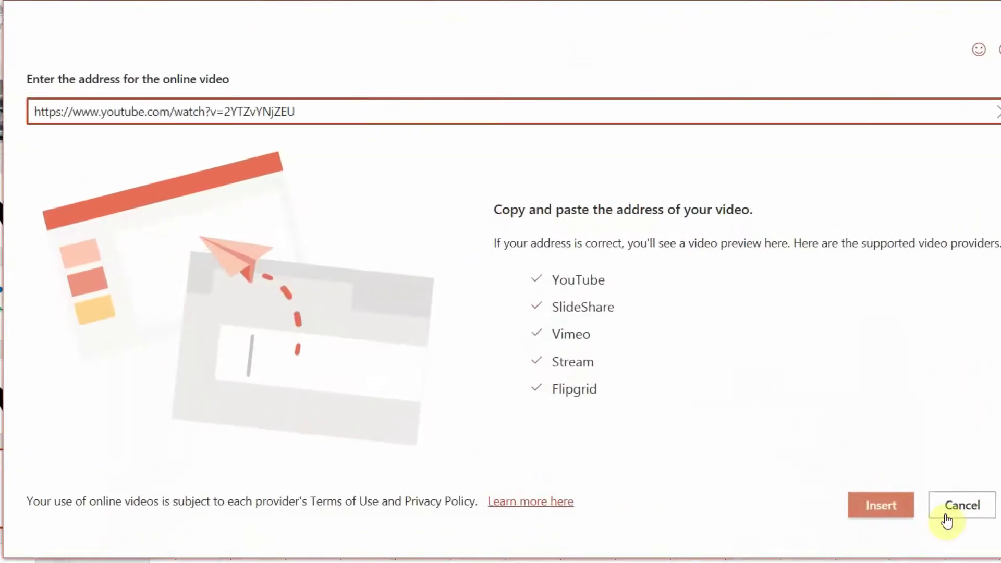
left_click(886, 509)
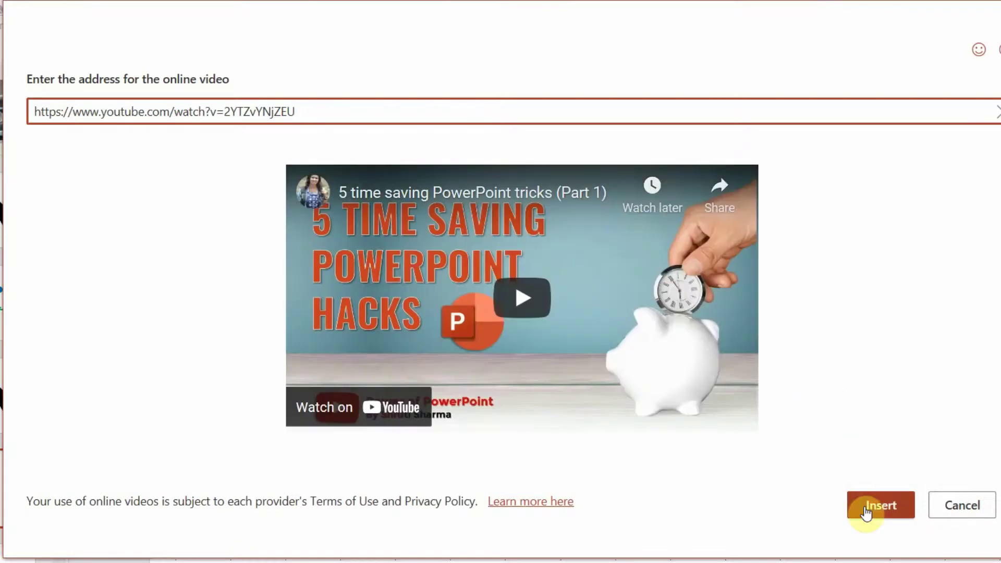
left_click(868, 508)
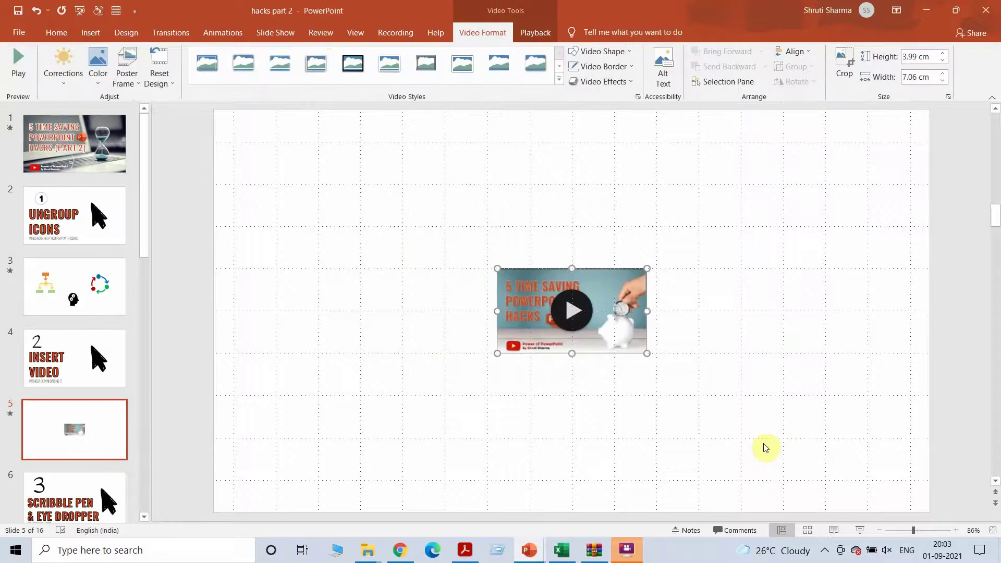
Scale the embedded video up about its centre to 11.37 × 20.13 cm.
key("shift+Up")
key("shift+Up")
key("shift+Up")
key("shift+Up")
key("shift+Up")
key("shift+Up")
key("shift+Up")
key("shift+Up")
key("shift+Up")
key("shift+Up")
key("shift+Up")
key("shift+Up")
key("shift+Up")
key("shift+Up")
key("shift+Up")
key("shift+Up")
key("shift+Up")
key("shift+Up")
key("shift+Up")
key("shift+Up")
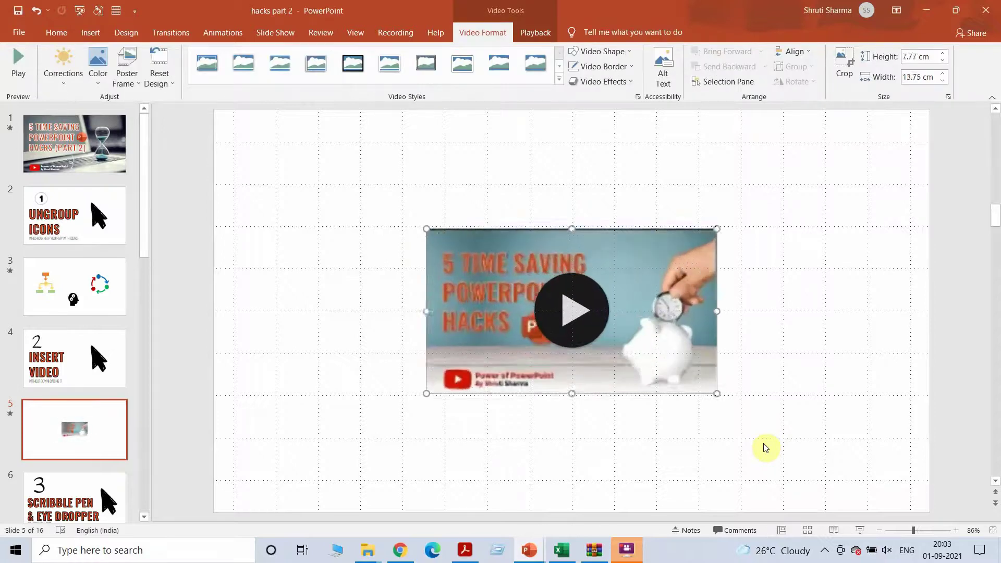
key("shift+Up")
key("shift+Up")
key("shift+Up")
key("shift+Up")
key("shift+Up")
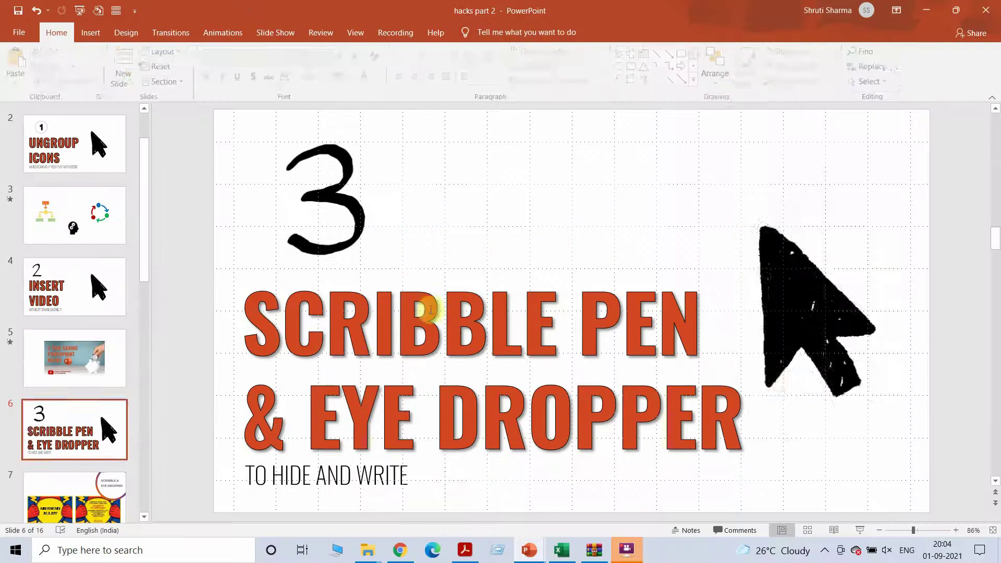
left_click(86, 495)
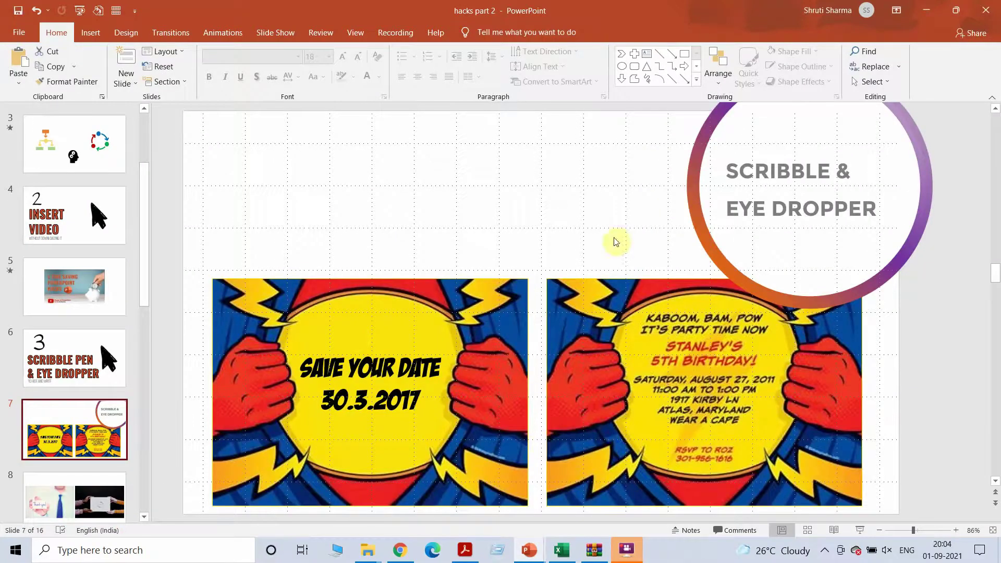
Go to slide 7 with the two superhero invitations and open the Shapes gallery.
left_click(92, 30)
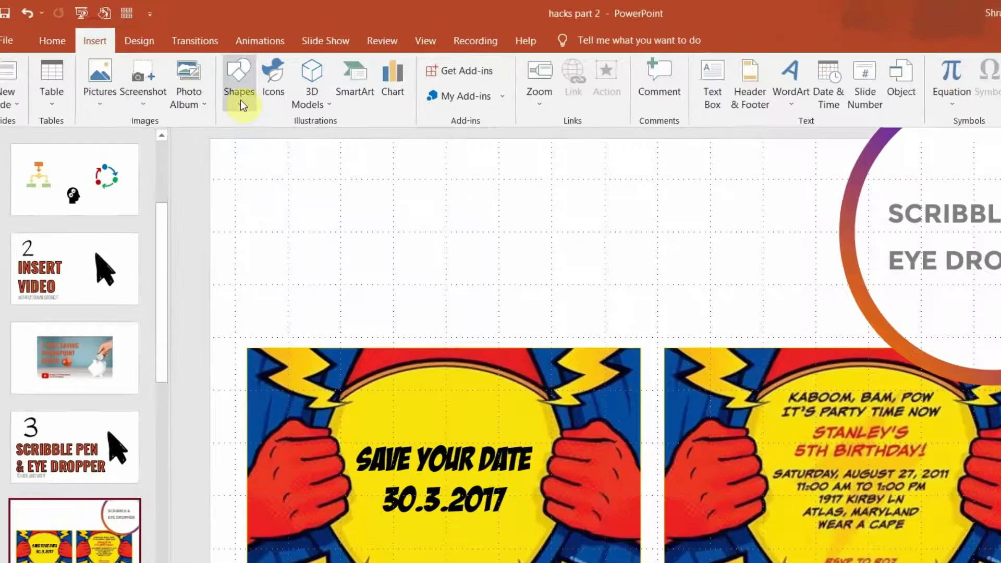
left_click(206, 65)
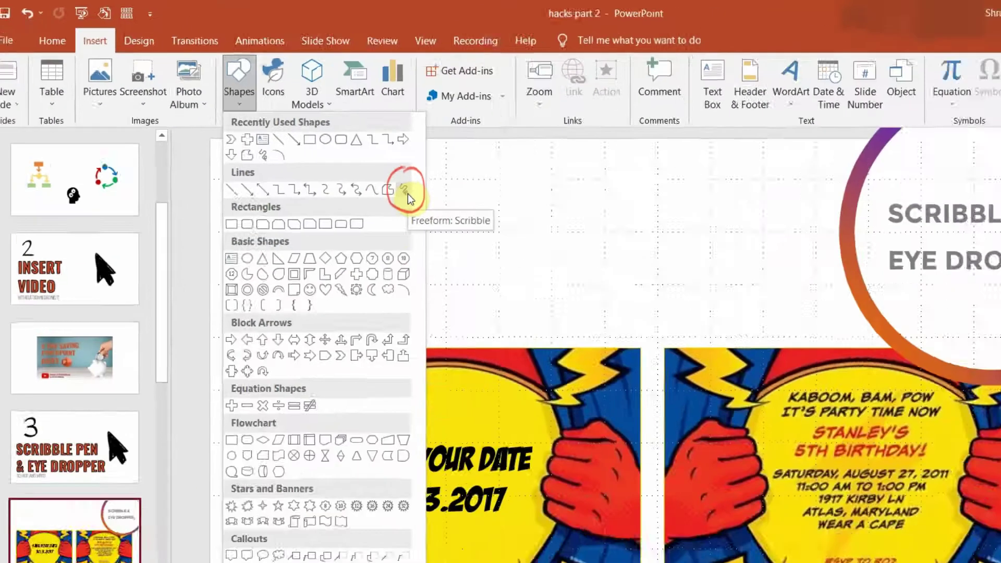
Draw a Freeform Scribble outline around the right invitation's text, from KABOOM down to RSVP.
left_click(406, 191)
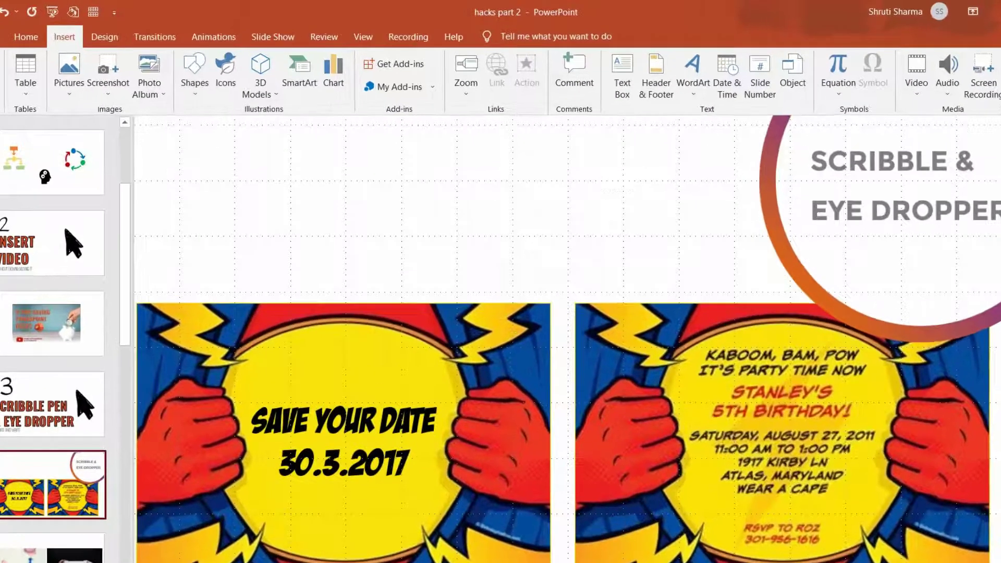
left_click(973, 530)
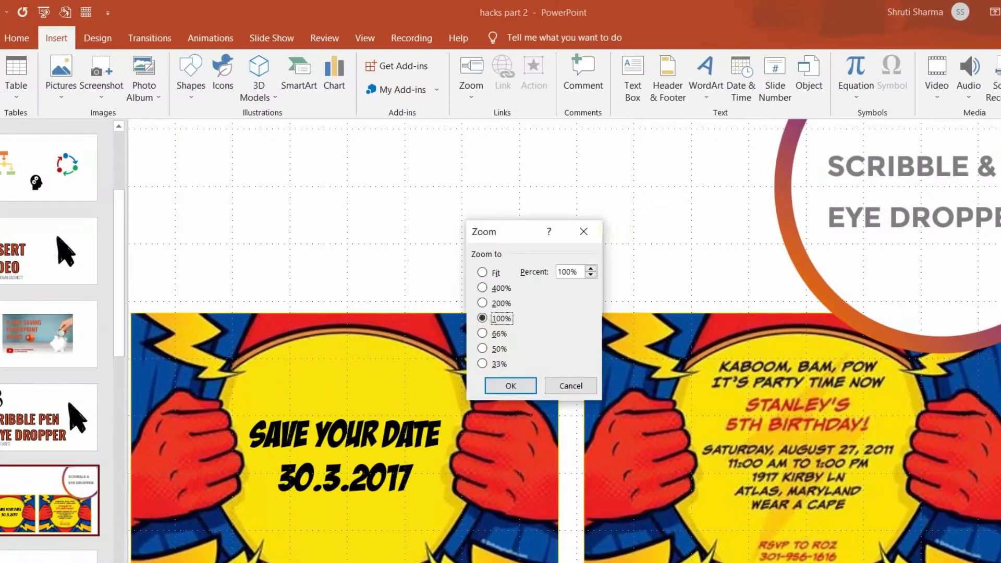
left_click(584, 232)
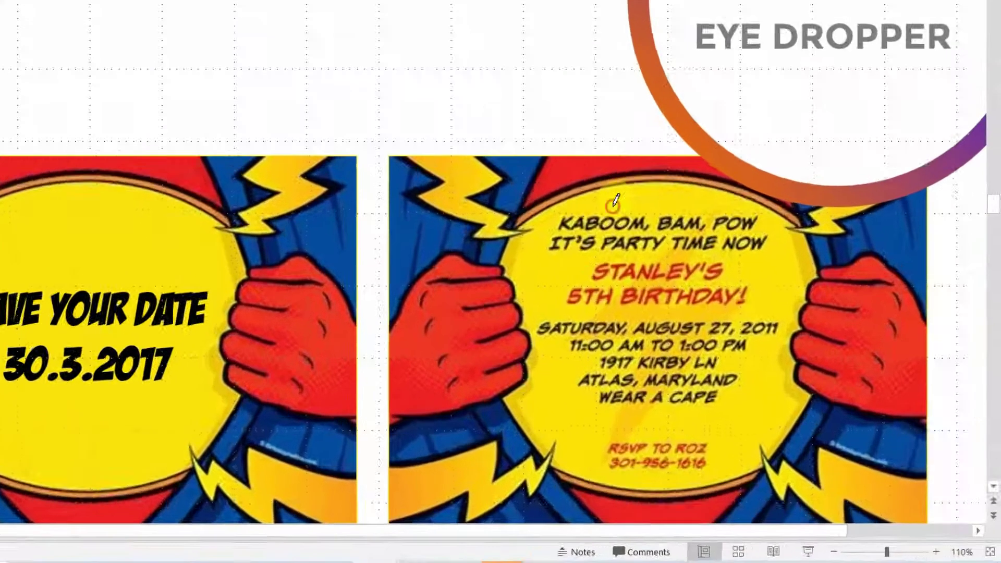
mouse_move(716, 276)
left_mouse_down()
mouse_move(668, 282)
mouse_move(661, 311)
left_mouse_up()
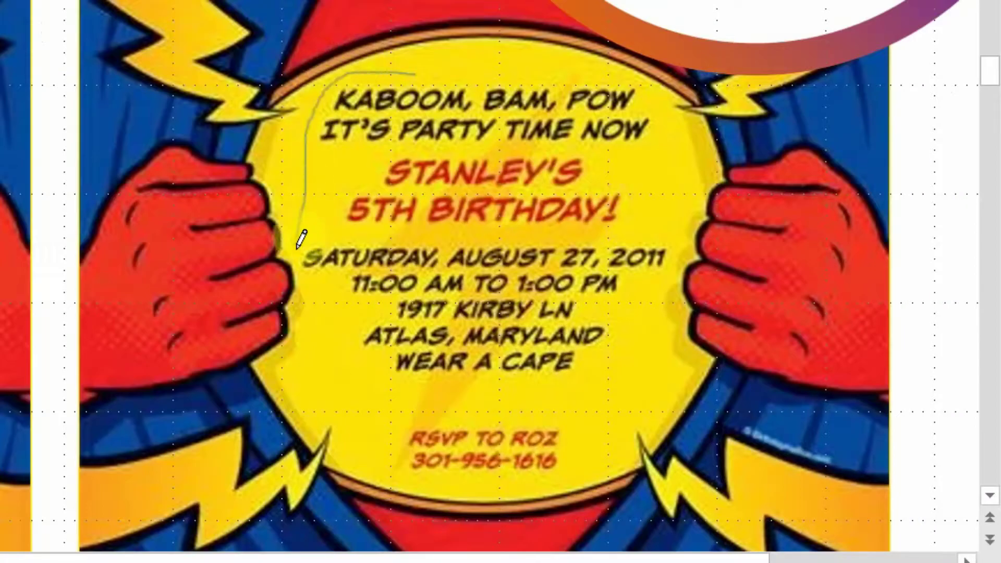
mouse_move(358, 371)
left_mouse_down()
mouse_move(397, 438)
mouse_move(449, 479)
mouse_move(528, 472)
left_mouse_up()
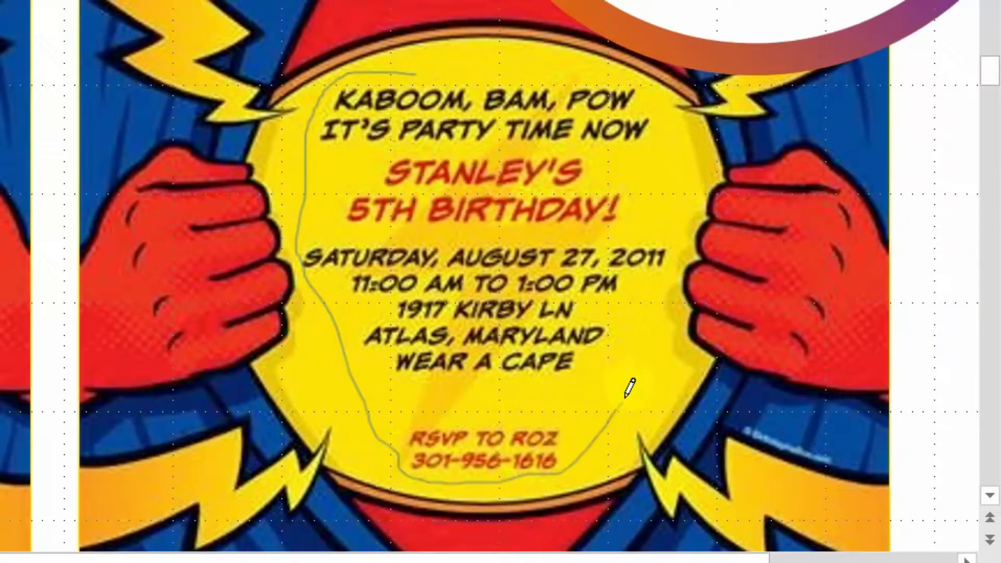
mouse_move(644, 371)
left_mouse_down()
mouse_move(669, 324)
mouse_move(672, 223)
left_mouse_up()
mouse_move(662, 131)
left_mouse_down()
mouse_move(646, 92)
mouse_move(616, 65)
mouse_move(408, 60)
mouse_move(402, 75)
left_mouse_up()
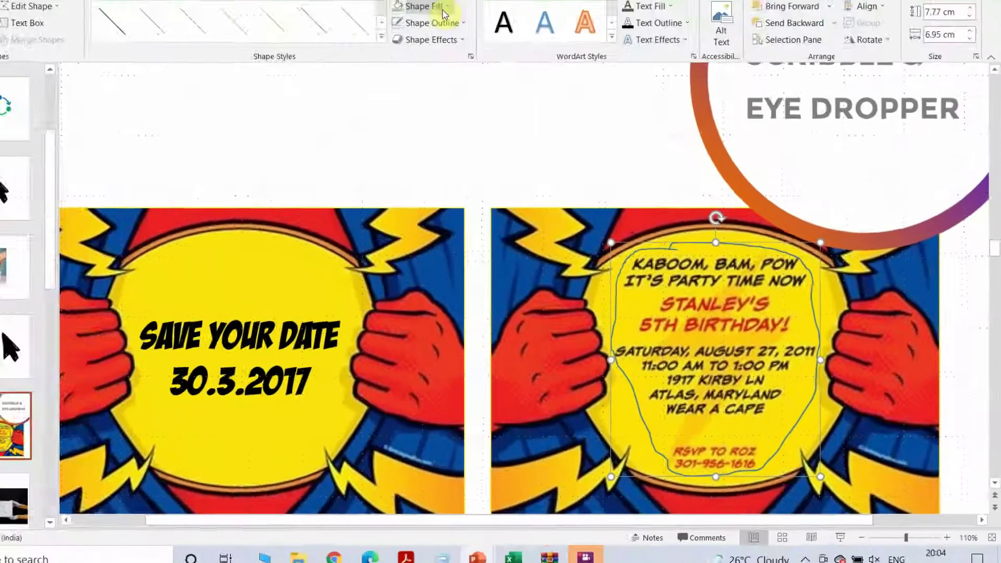
Fill the scribble with the circle's yellow using the eyedropper and remove its outline.
left_click(444, 9)
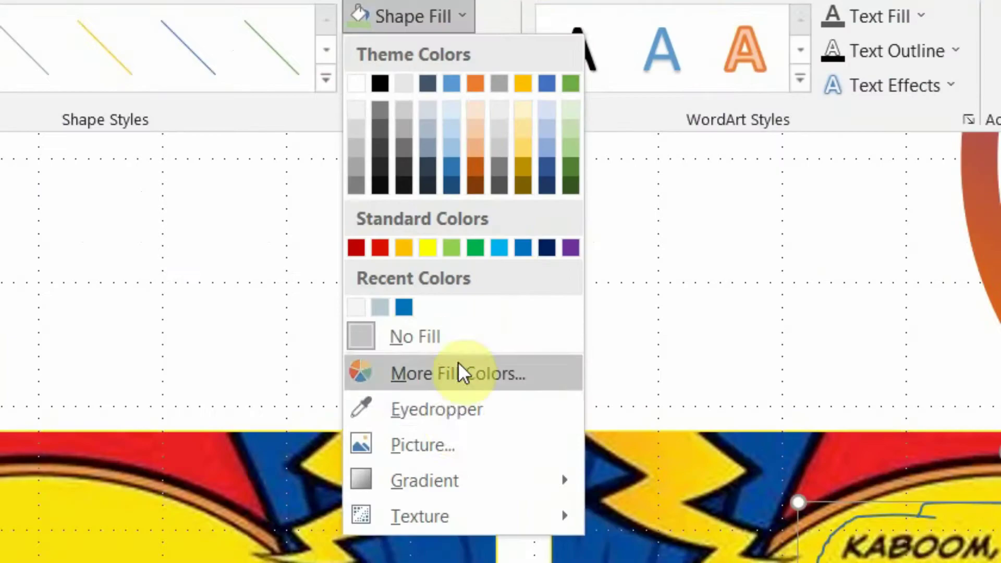
left_click(477, 297)
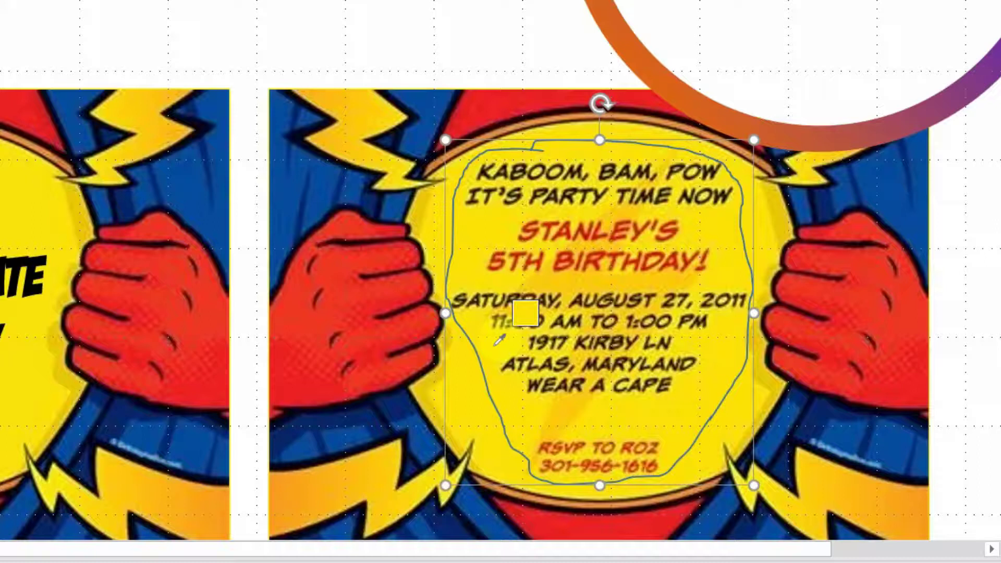
left_click(638, 395)
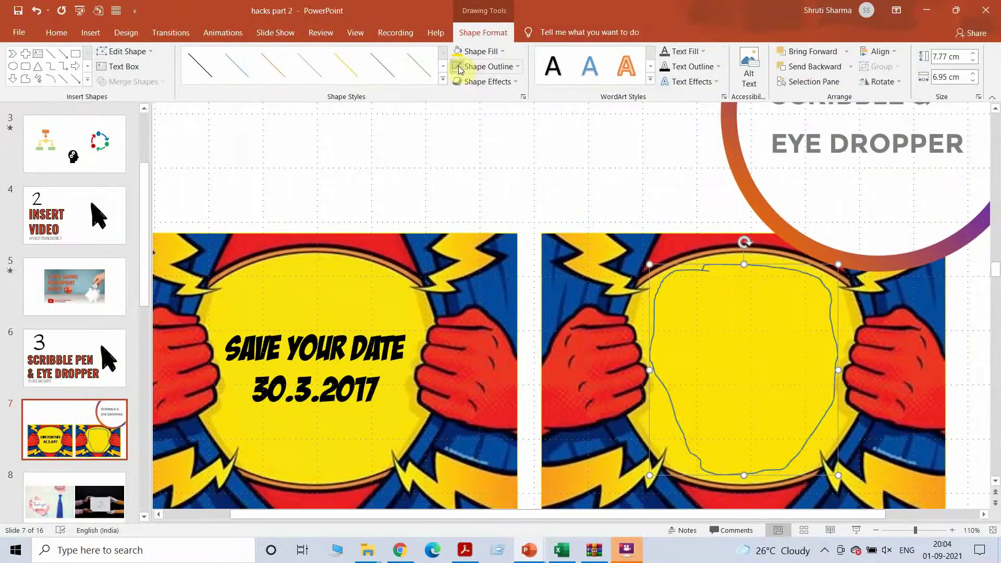
left_click(458, 67)
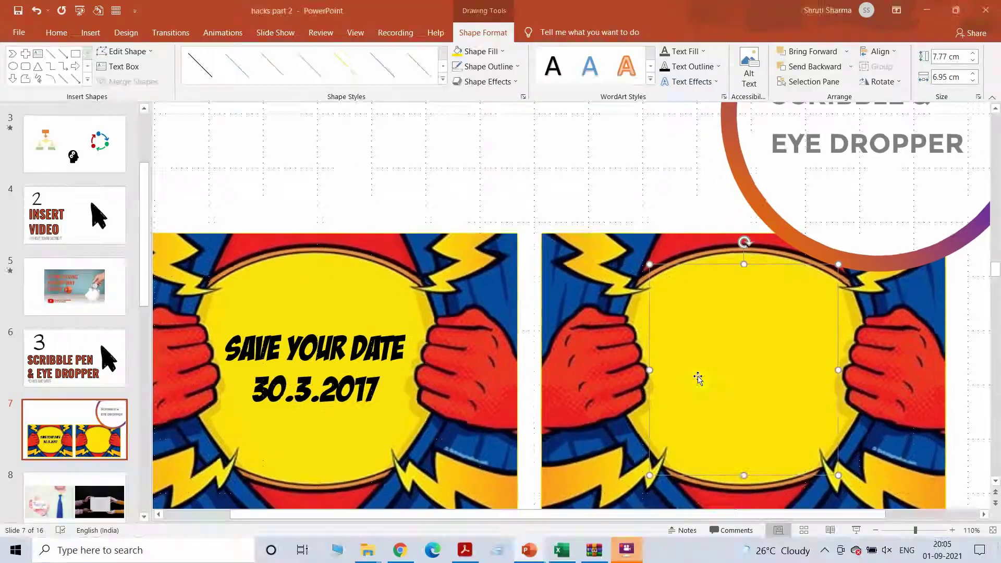
left_click(876, 531)
left_click(877, 531)
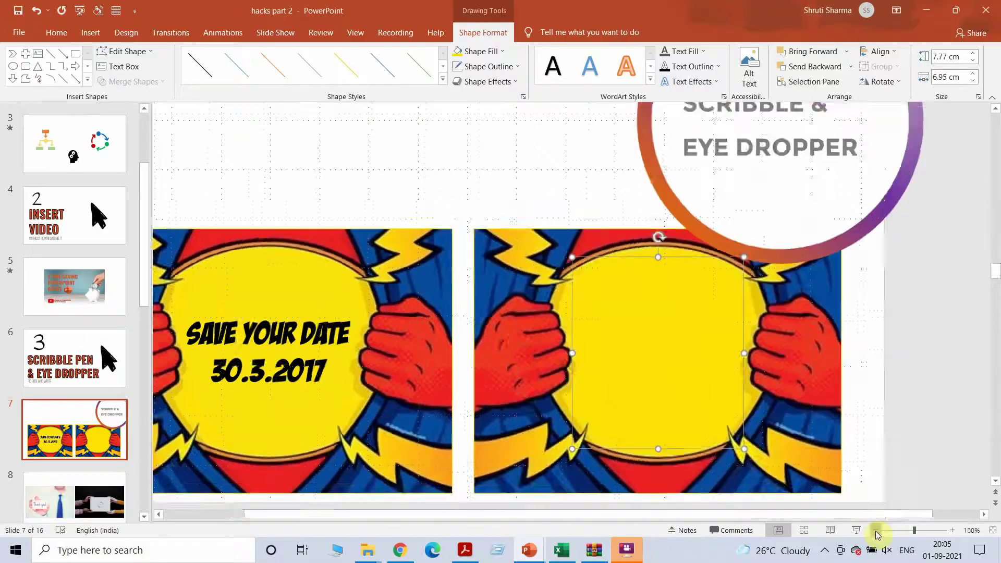
left_click(876, 531)
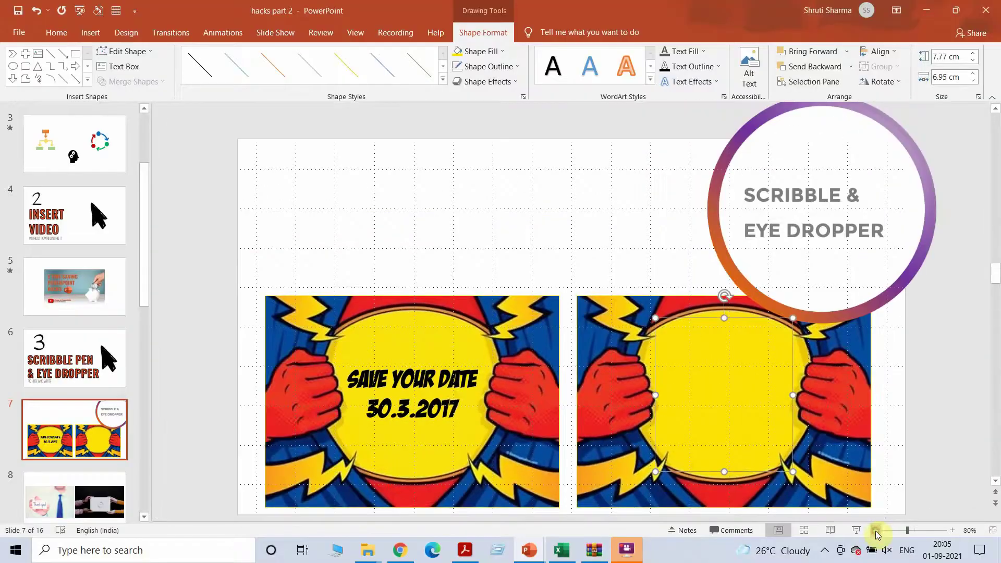
left_click(92, 440)
On slide 8, draw a freehand scribble shape around the handwritten 'Thank you!'.
key("Down")
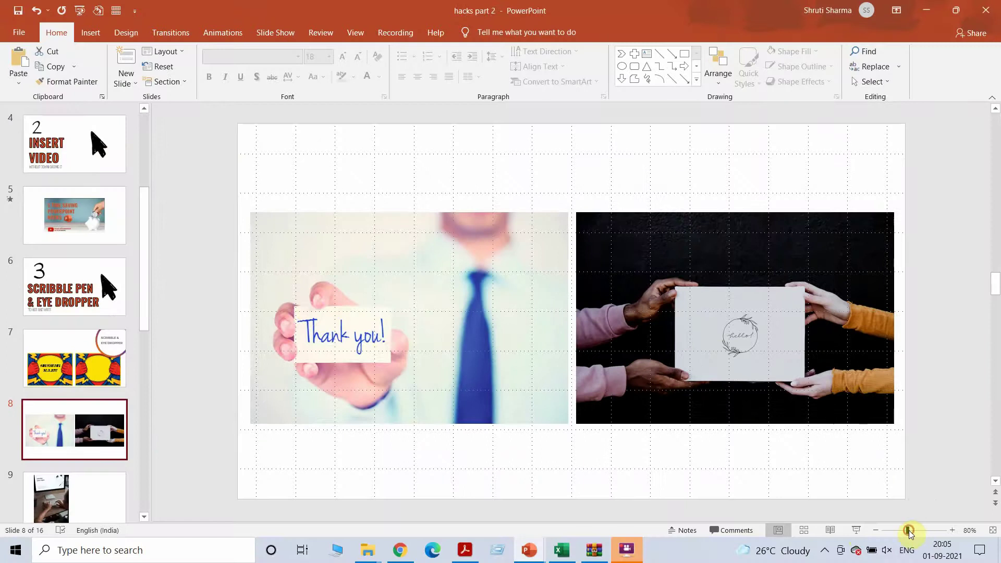
left_click_drag(910, 533, 915, 533)
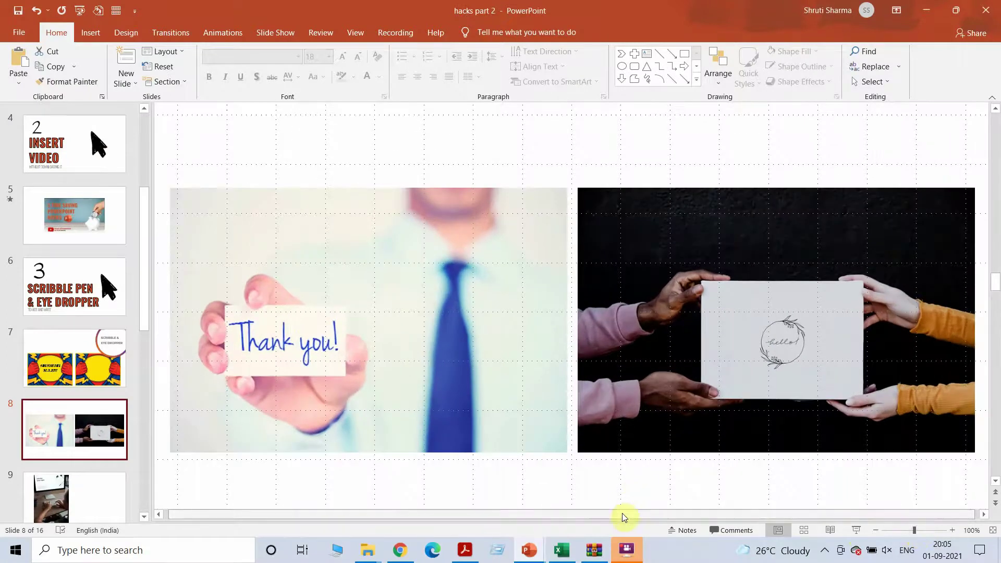
left_click_drag(621, 514, 501, 518)
left_click(91, 36)
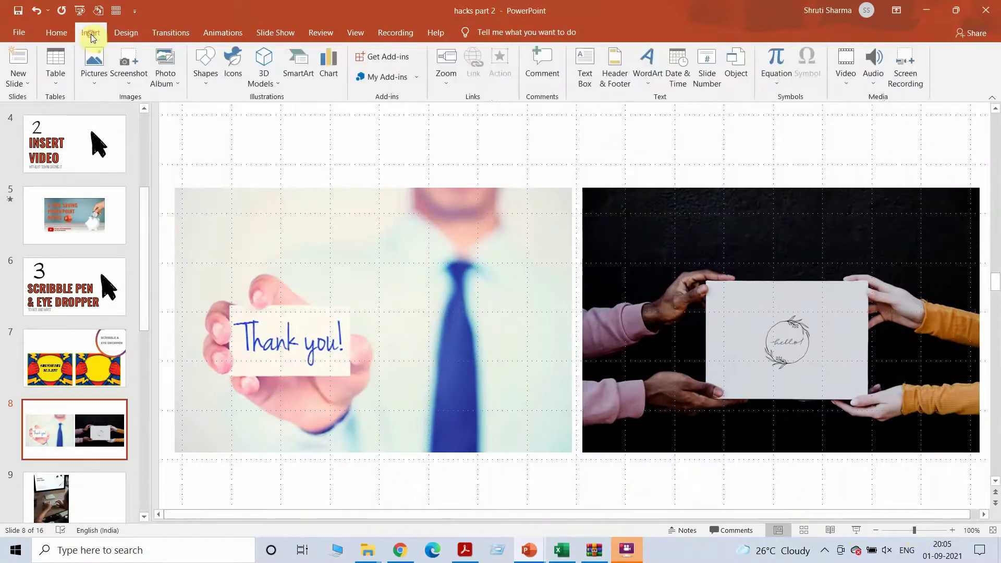
left_click(204, 79)
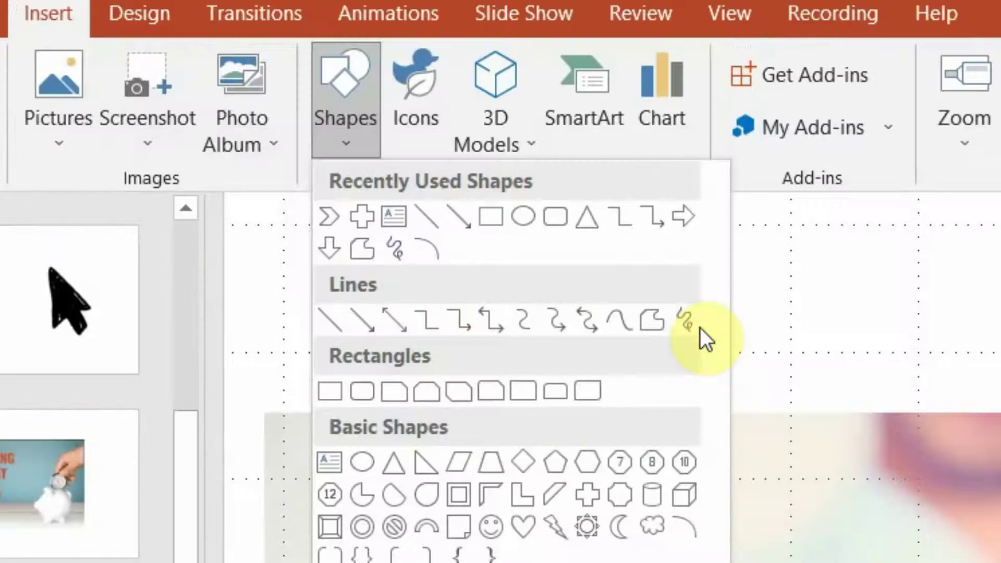
left_click(337, 150)
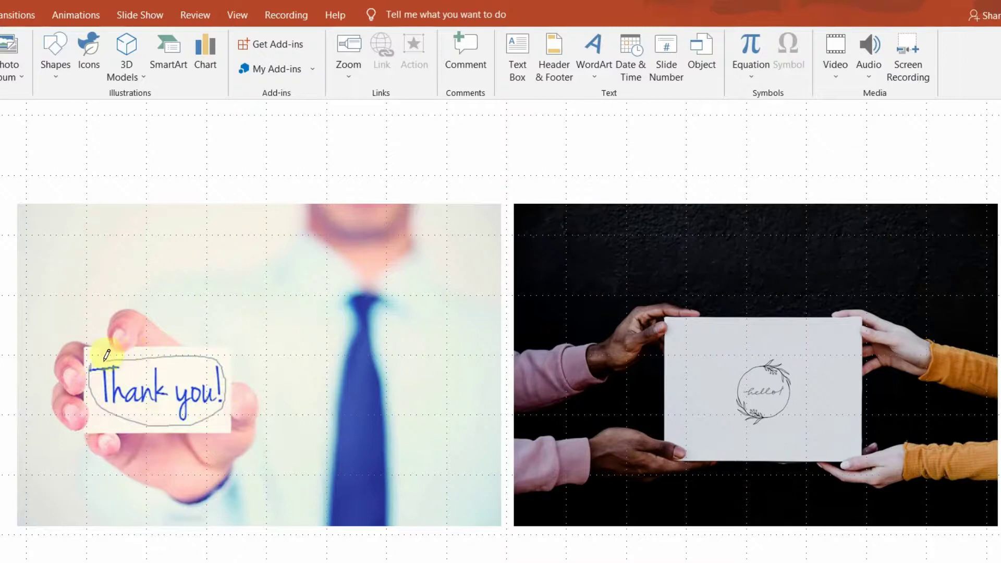
left_click_drag(106, 356, 89, 362)
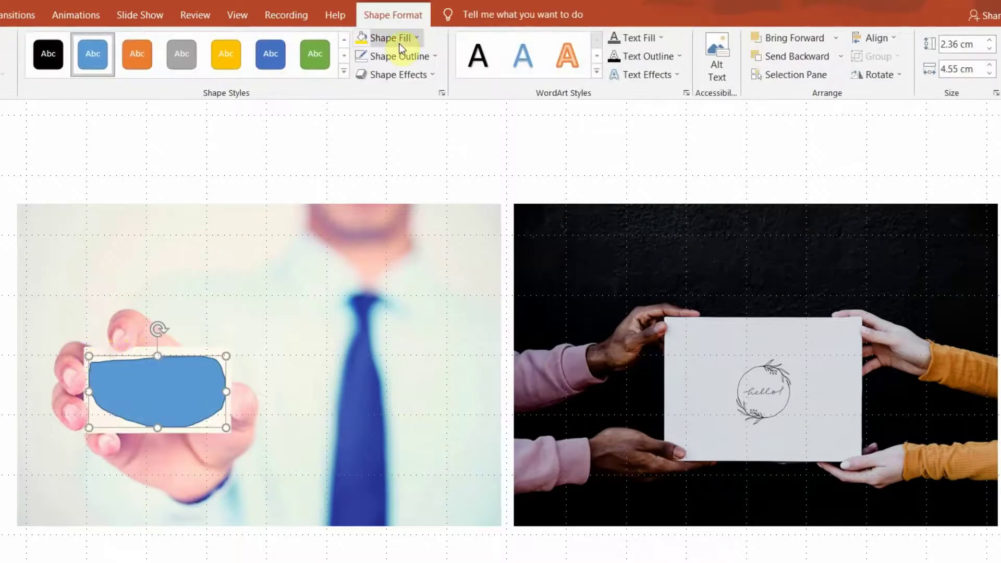
Fill the scribble with the card's cream colour via eyedropper and remove its outline.
left_click(399, 43)
left_click(414, 241)
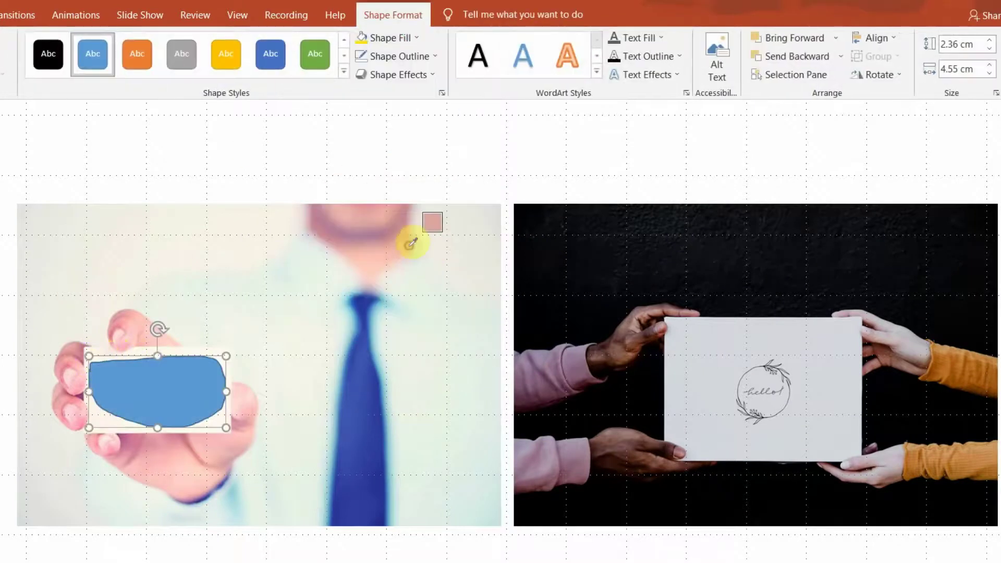
left_click(196, 348)
left_click(368, 59)
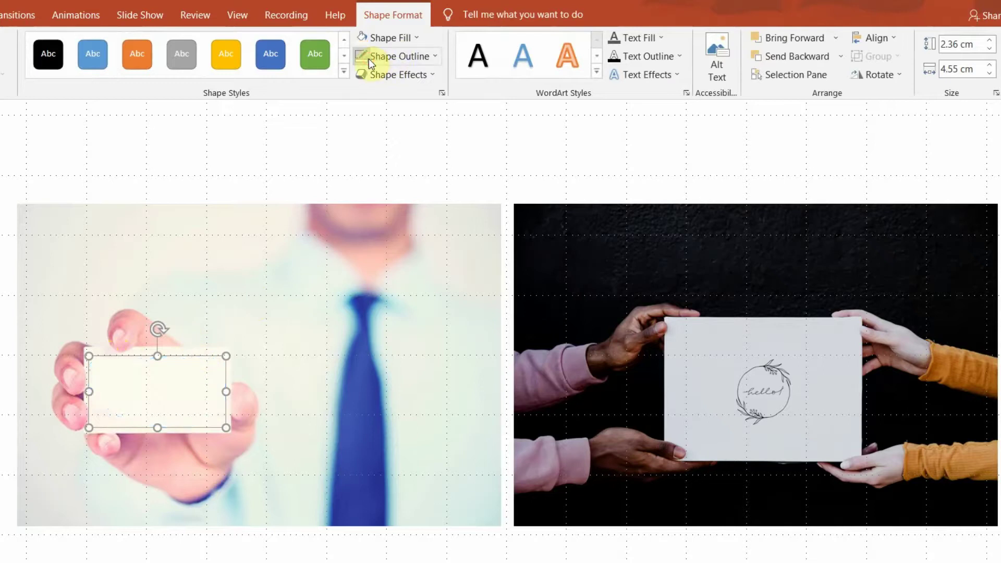
left_click(315, 285)
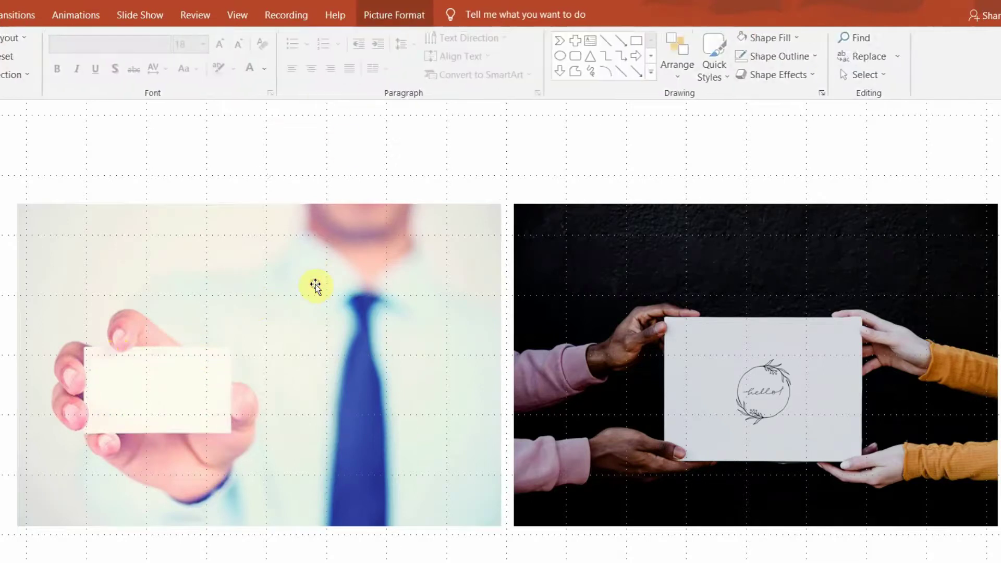
left_click(94, 164)
Add a centred text box reading 'Welcome' in the Halimun font.
left_click(1, 15)
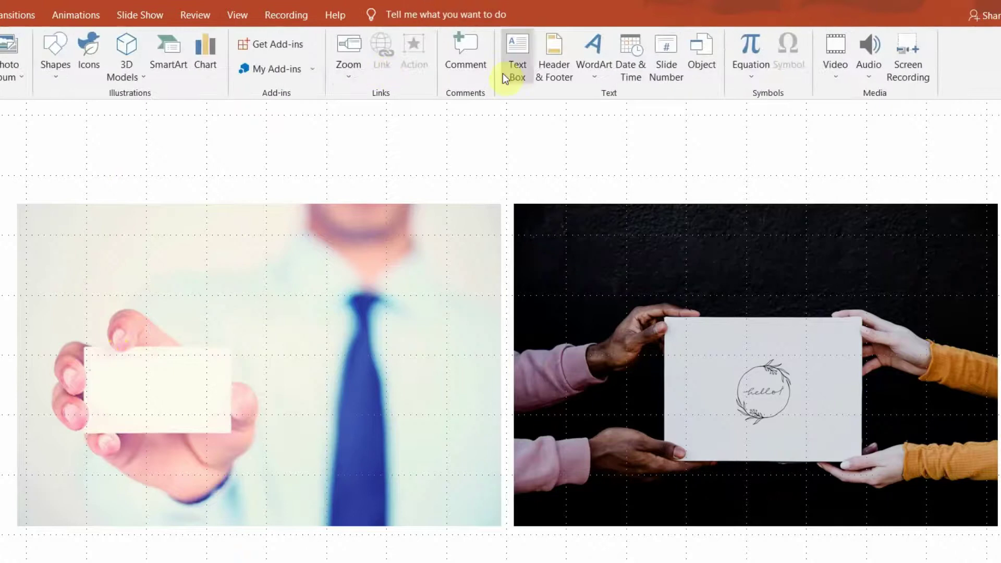
left_click(519, 58)
mouse_move(458, 145)
left_mouse_down()
mouse_move(458, 208)
mouse_move(608, 193)
left_mouse_up()
type("Welcome")
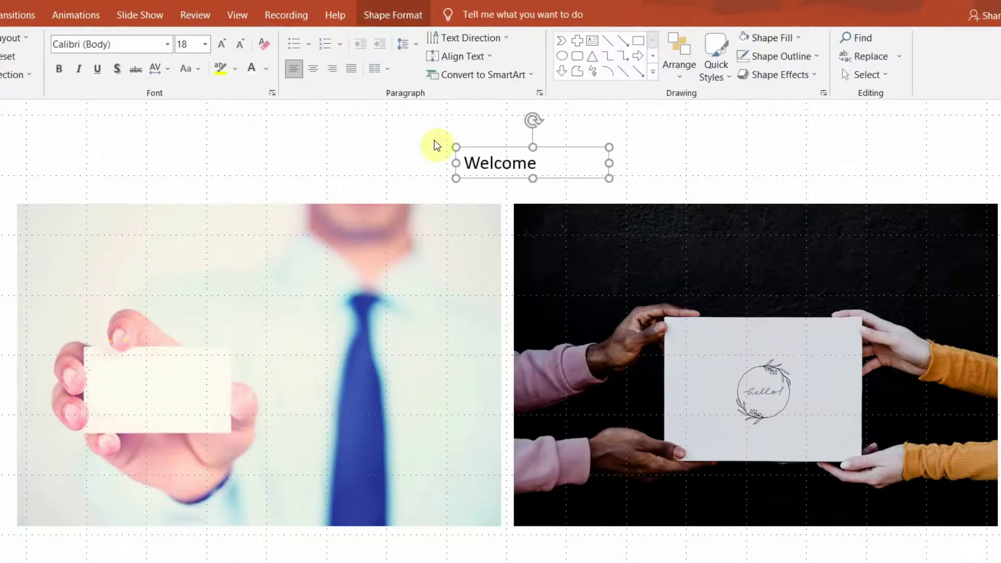
key("ctrl+e")
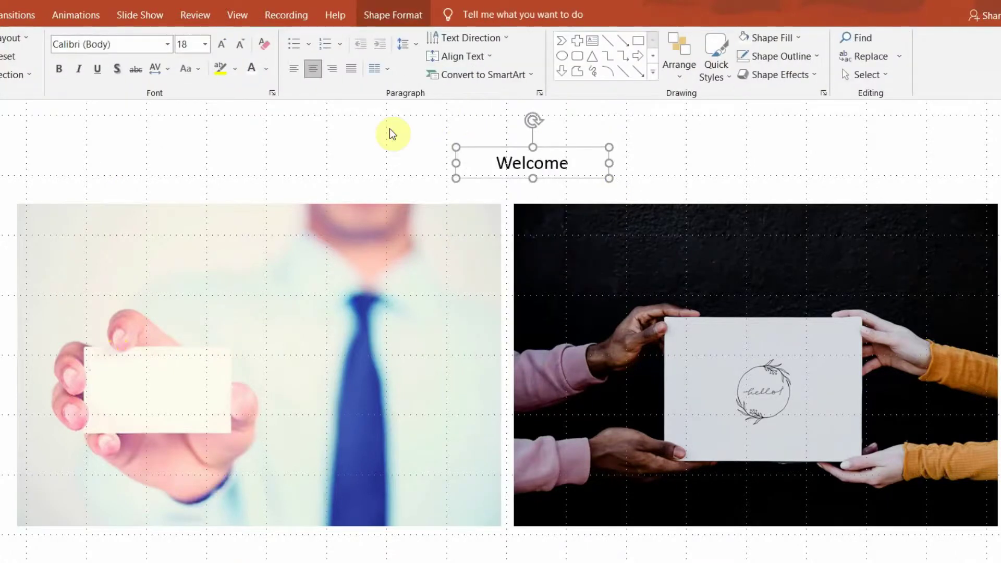
left_click(154, 45)
type("Halimun")
key("Return")
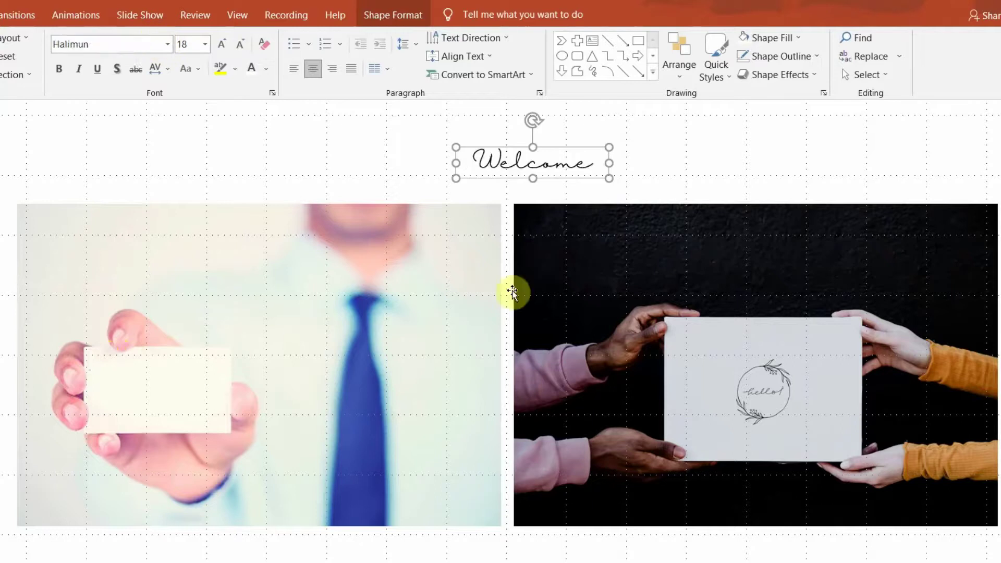
Set the Welcome text to 18 pt and place it on the left photo's blank card.
left_click(224, 46)
left_click(224, 46)
left_click(224, 46)
left_click_drag(608, 189, 255, 419)
left_click(241, 46)
left_click(240, 46)
left_click(241, 46)
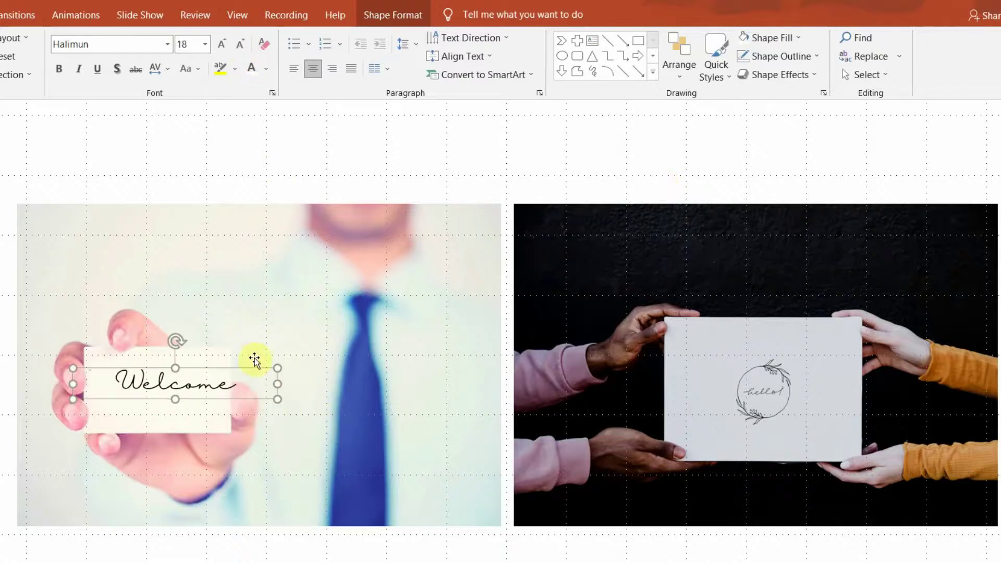
left_click_drag(254, 371, 236, 379)
left_click(491, 131)
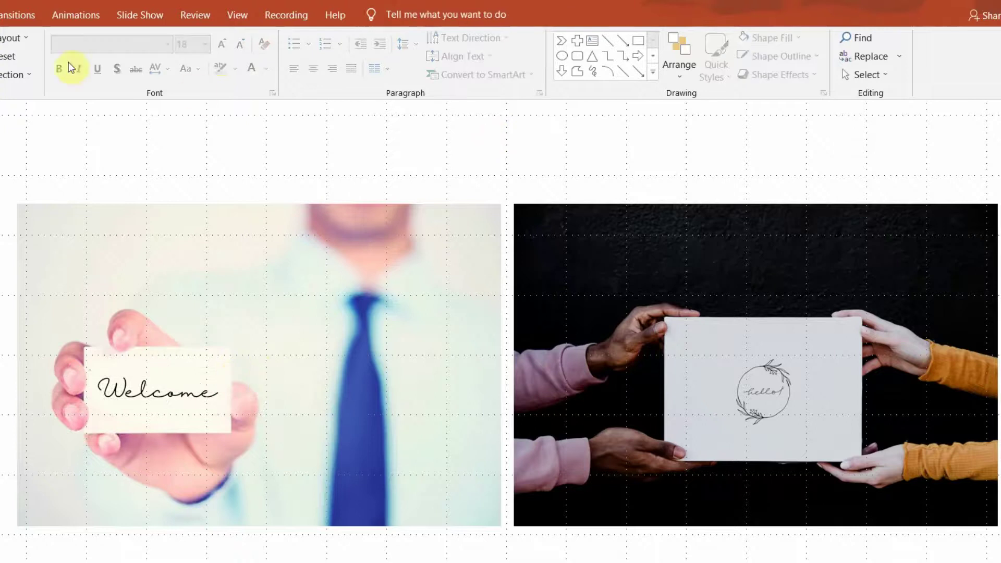
Cover the wreath on the right card with an outline-free oval filled with the card's grey.
left_click(56, 57)
left_click(138, 116)
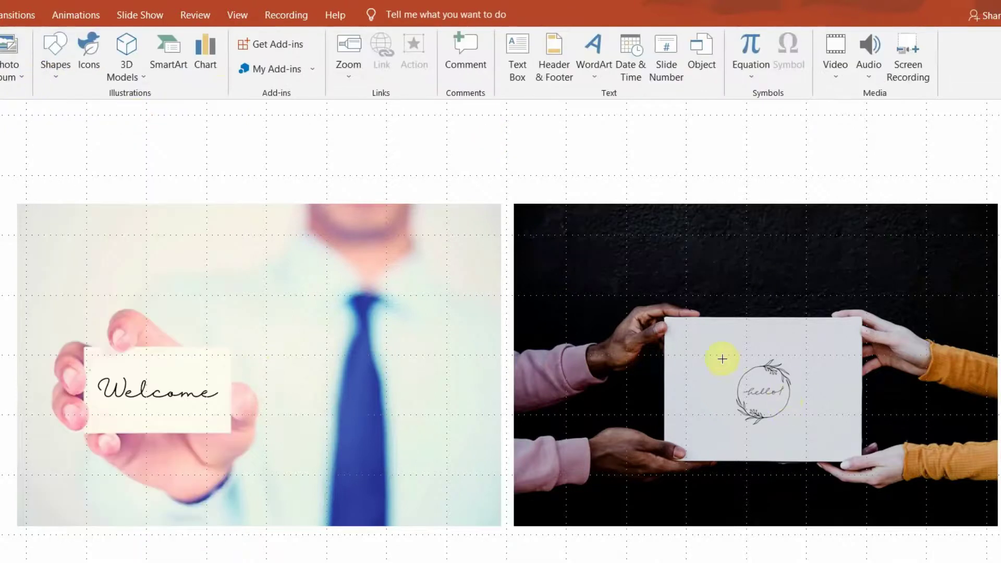
left_click_drag(713, 346, 810, 441)
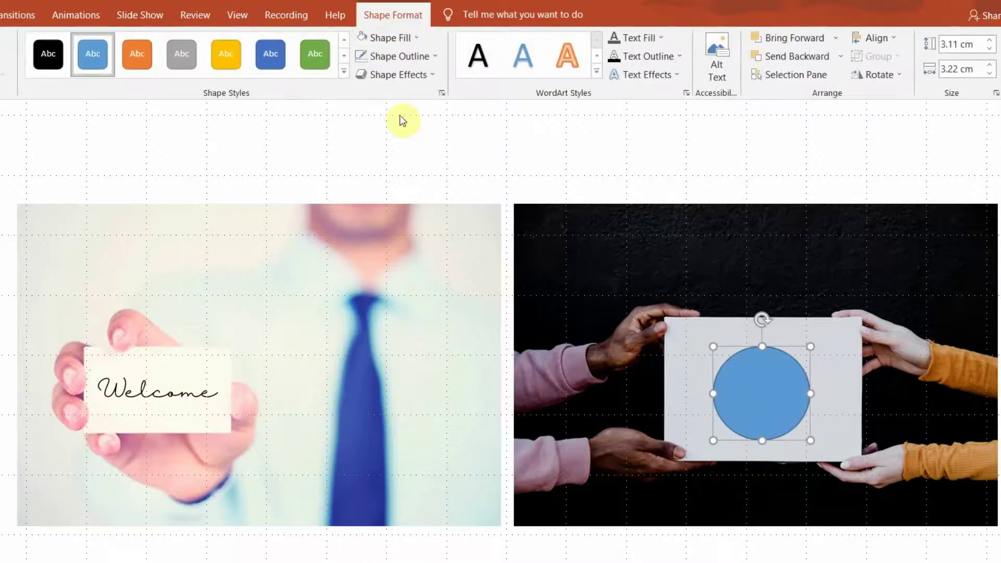
left_click(375, 39)
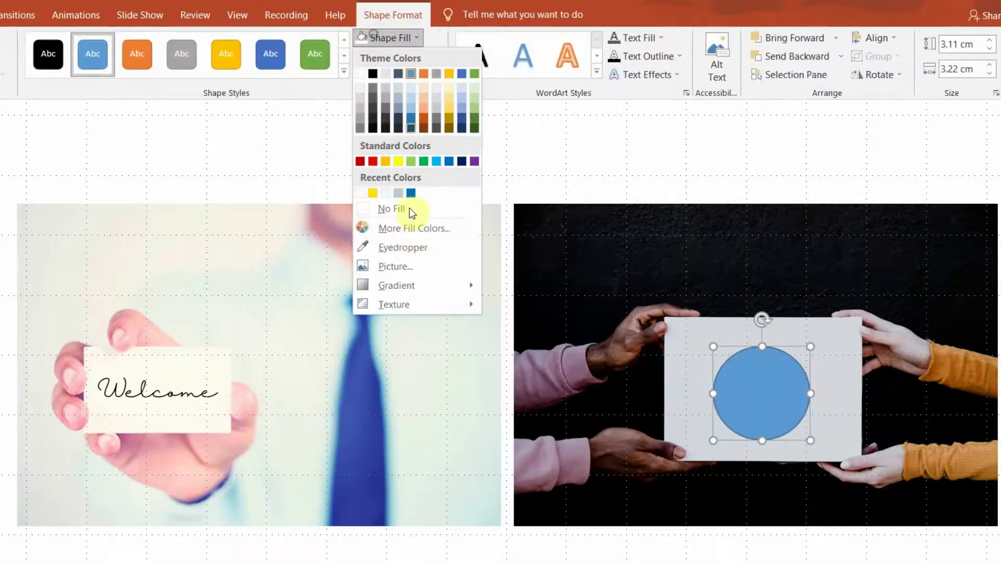
left_click(410, 246)
left_click(726, 355)
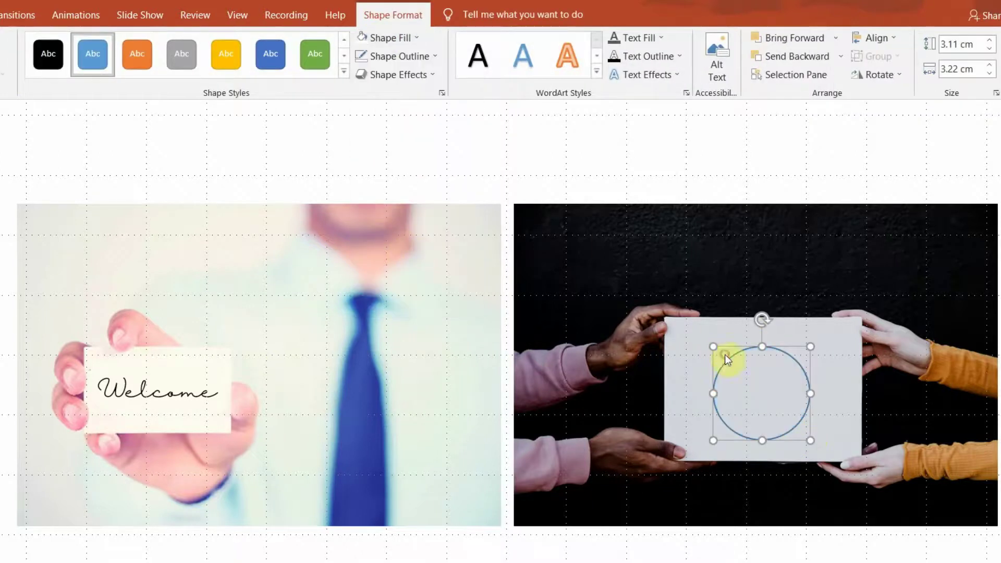
left_click(361, 56)
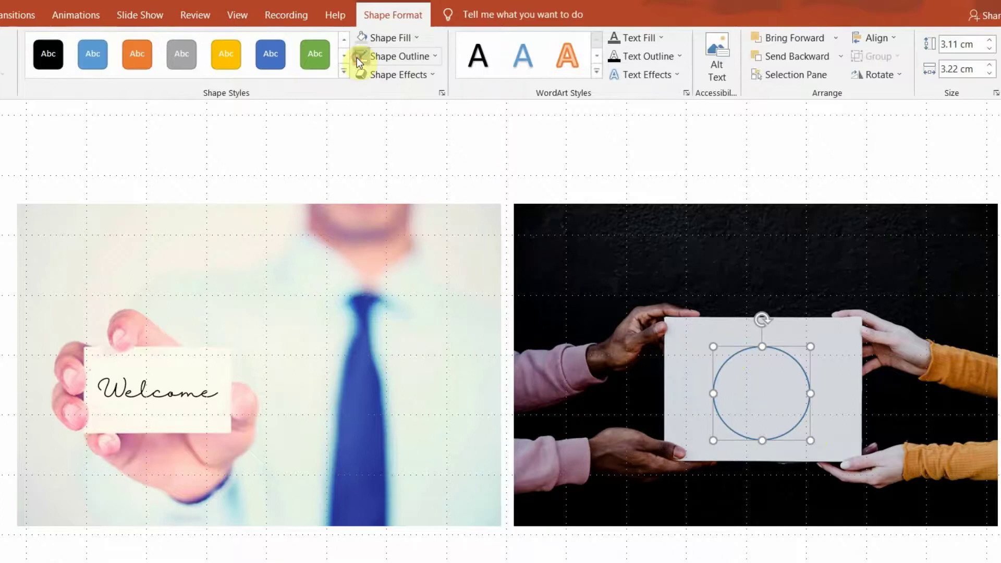
left_click(735, 225)
Duplicate the Welcome text box and move the copy onto the right photo's card.
left_click(164, 378)
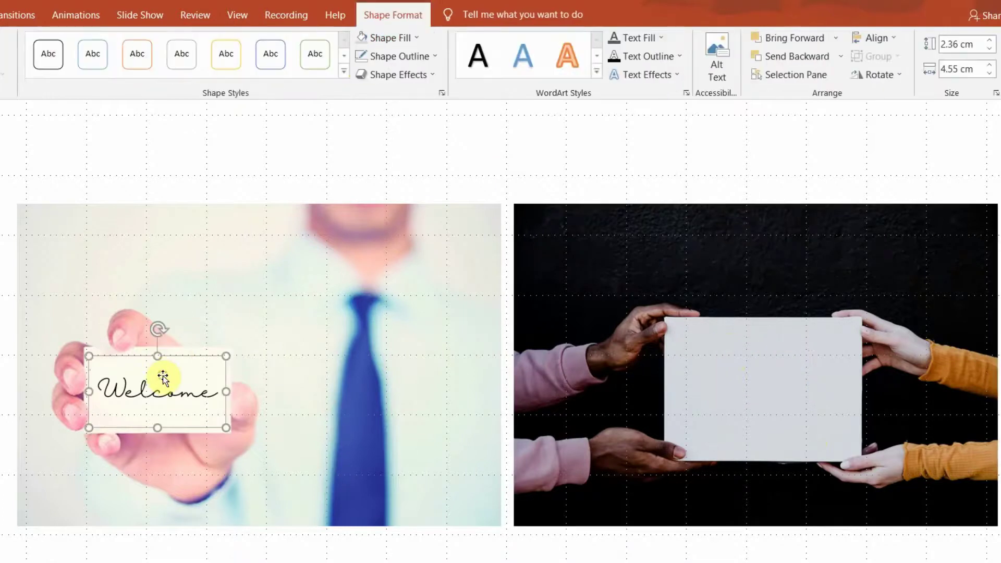
key("ctrl+v")
left_click(157, 396)
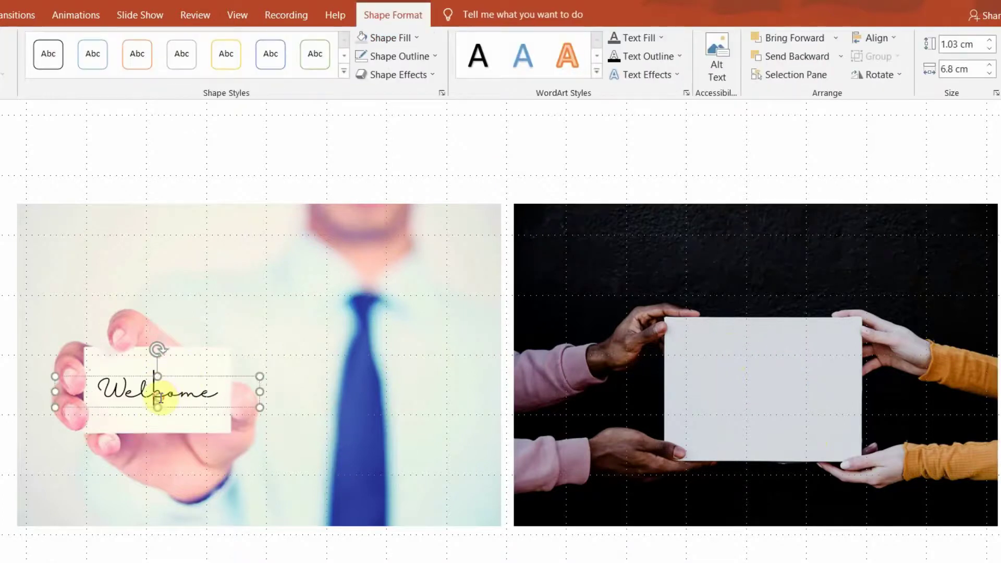
left_click(133, 375)
key("ctrl+v")
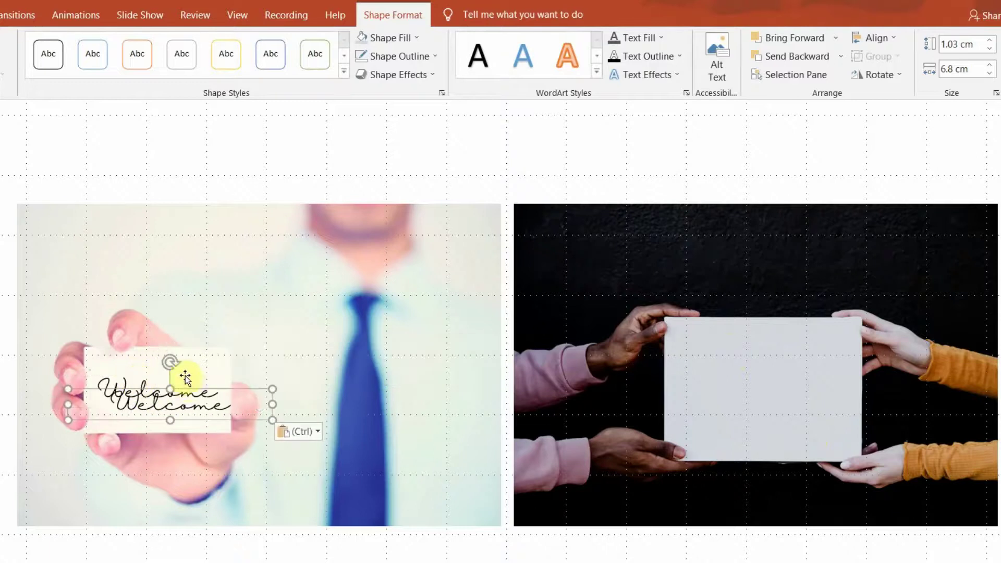
left_click_drag(188, 390, 781, 376)
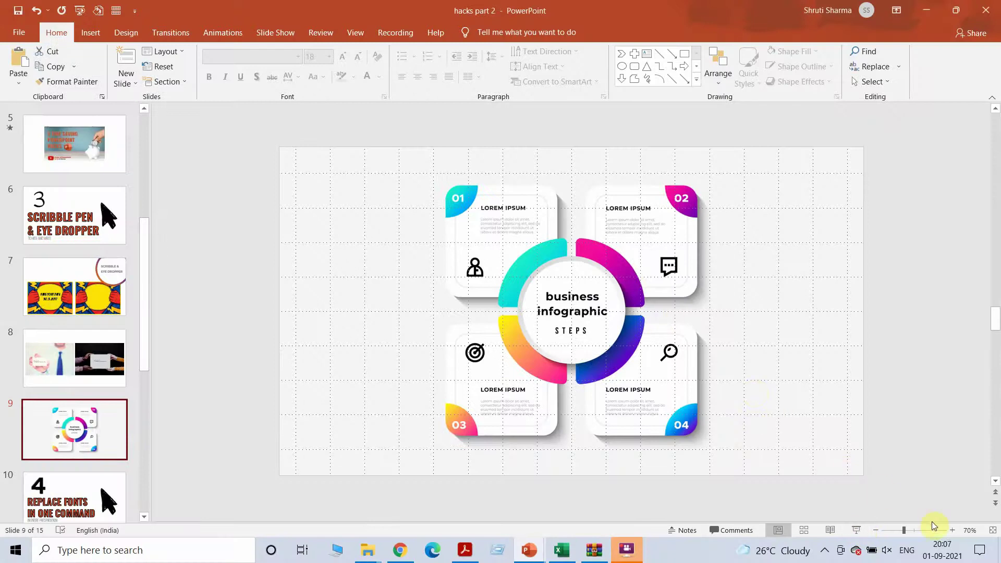
At 90% zoom, draw a freehand scribble over box 01's person icon and text.
left_click(952, 530)
left_click(953, 531)
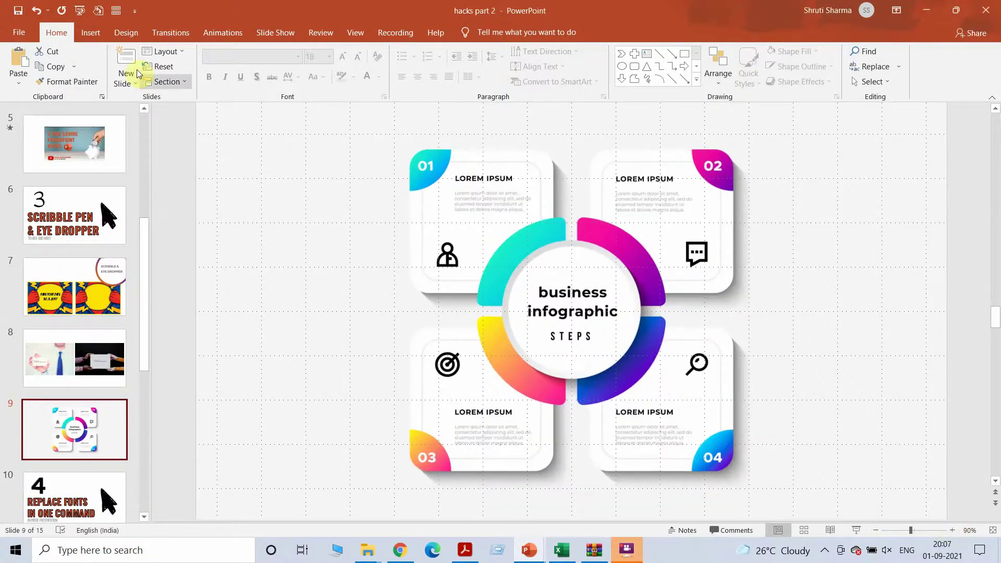
left_click(90, 32)
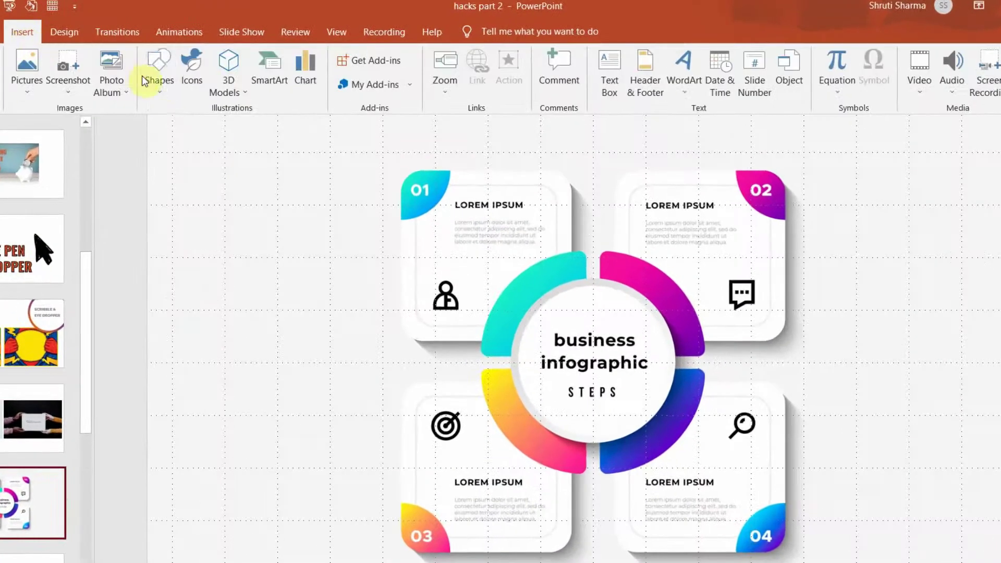
left_click(157, 78)
left_click(327, 170)
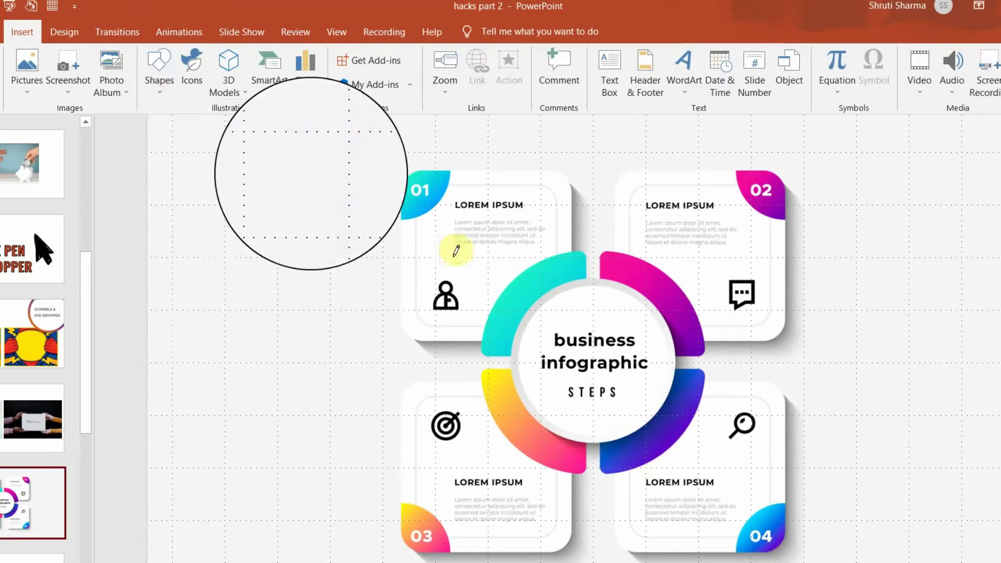
mouse_move(431, 290)
left_mouse_down()
mouse_move(432, 306)
mouse_move(462, 316)
mouse_move(555, 222)
mouse_move(546, 199)
mouse_move(483, 186)
mouse_move(454, 193)
mouse_move(439, 237)
left_mouse_up()
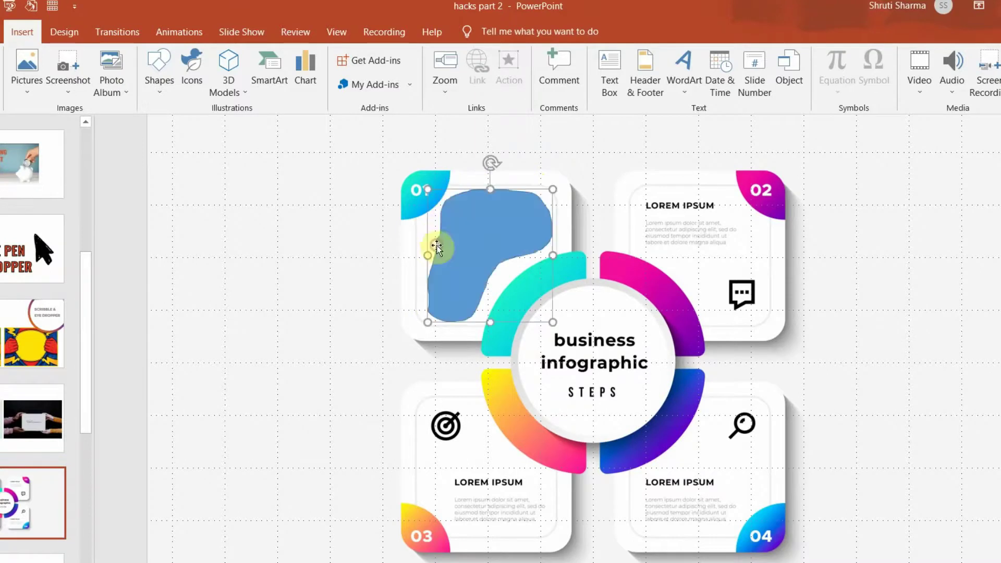
Fill the scribble with white and remove its outline.
left_click(474, 57)
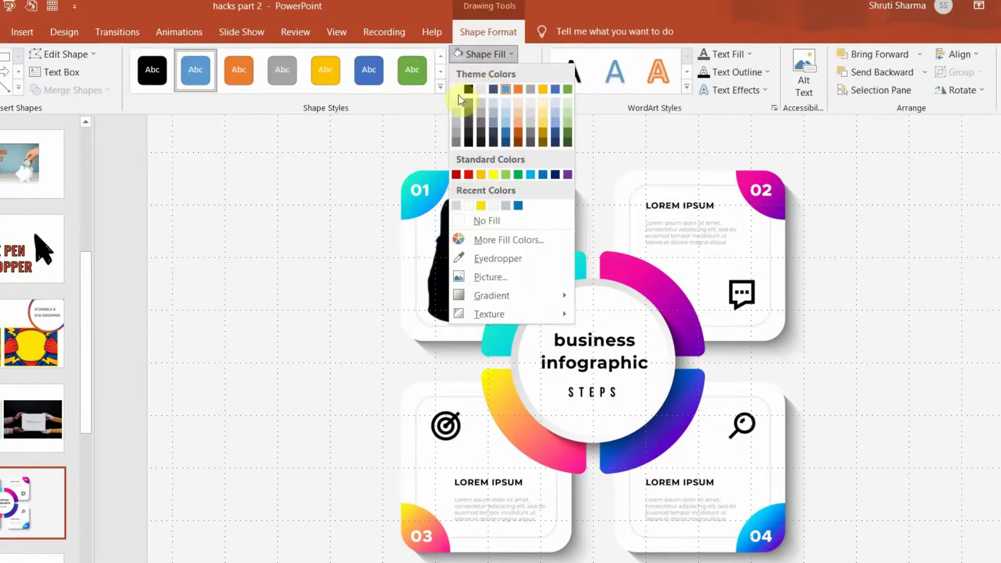
left_click(458, 90)
left_click(465, 76)
left_click(340, 257)
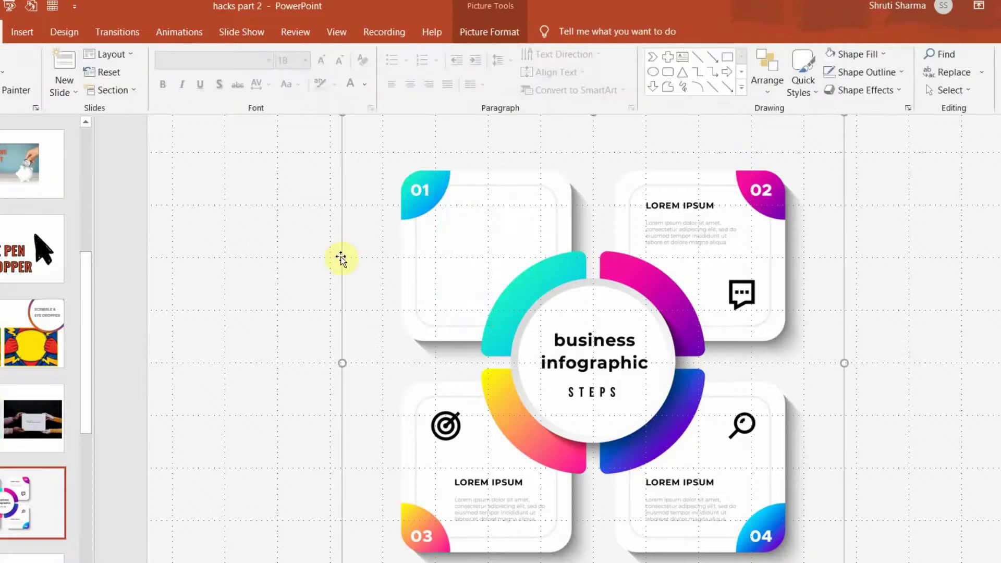
left_click(22, 32)
Hide box 02's icon and text under a white scribble with no outline.
left_click(168, 93)
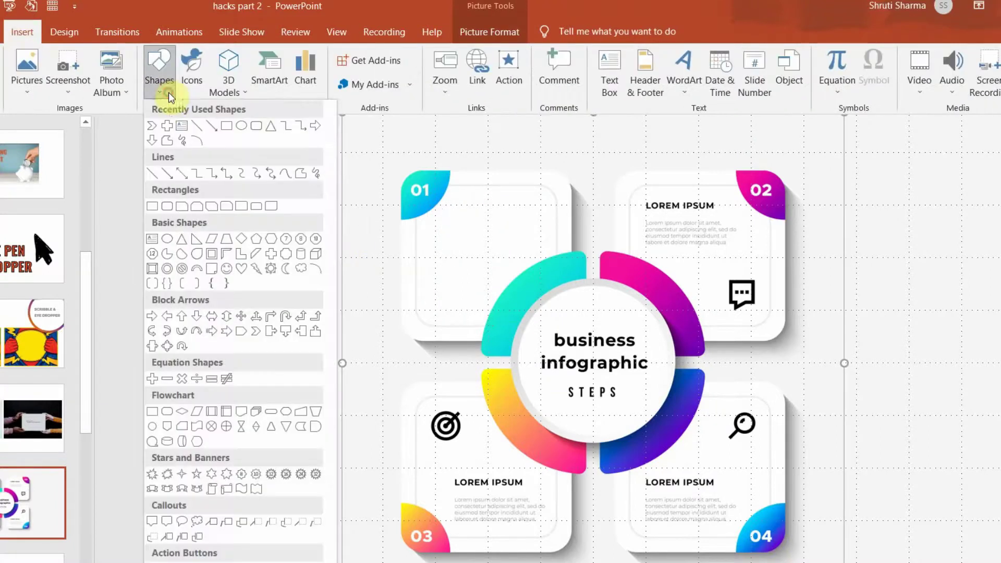
left_click(324, 176)
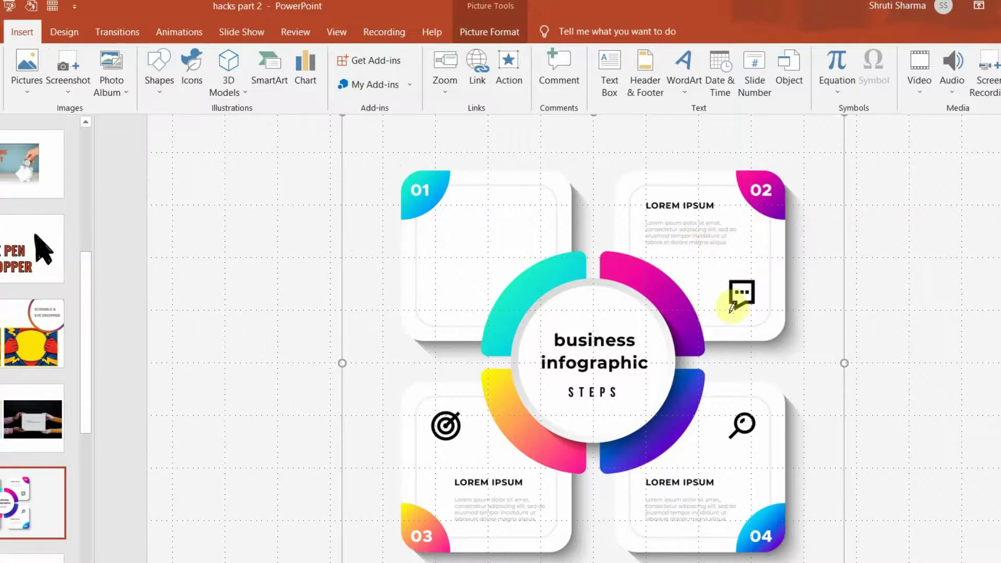
mouse_move(732, 312)
left_mouse_down()
mouse_move(764, 272)
mouse_move(737, 209)
mouse_move(697, 187)
mouse_move(645, 193)
mouse_move(640, 231)
mouse_move(670, 257)
mouse_move(712, 269)
mouse_move(733, 306)
left_mouse_up()
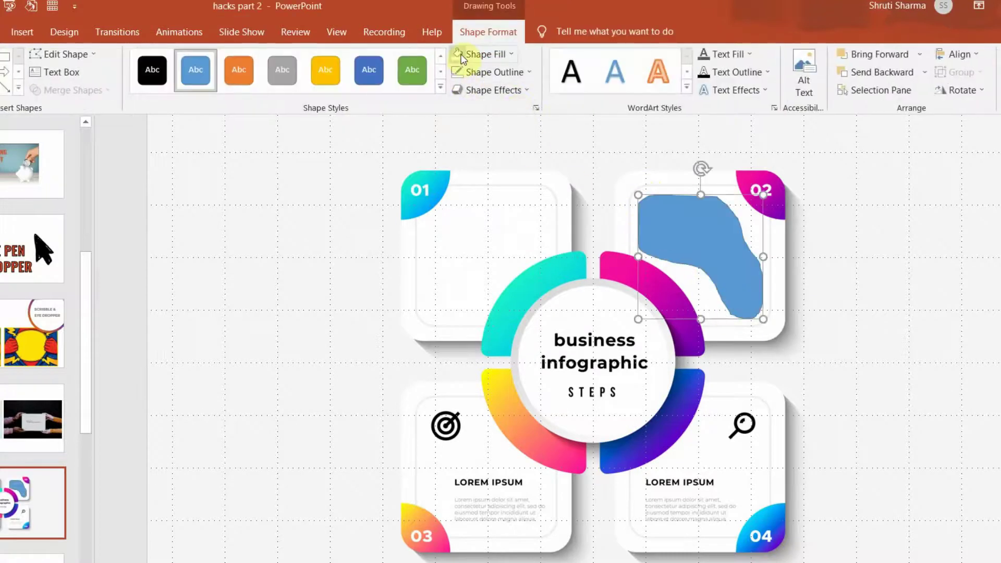
left_click(461, 59)
left_click(461, 72)
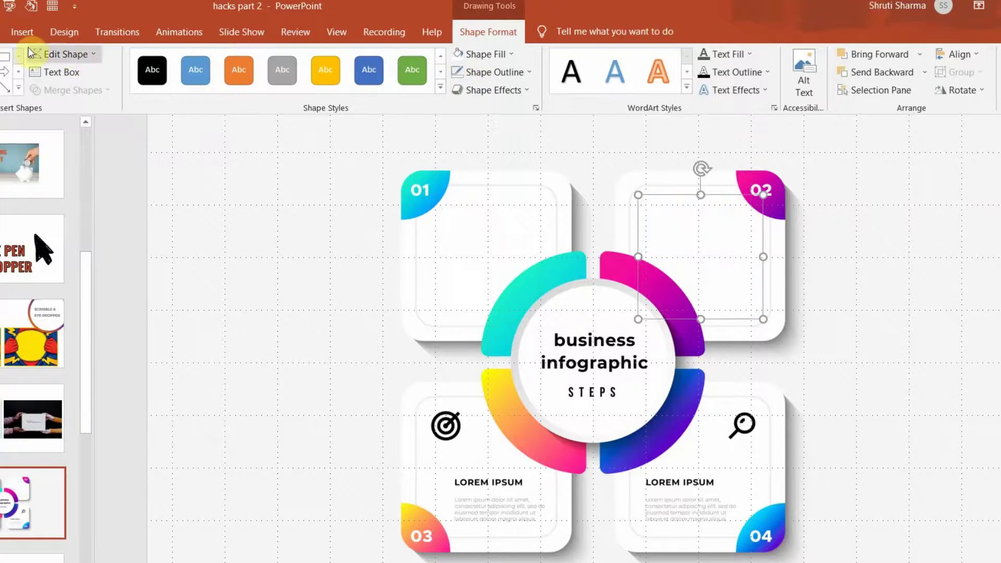
Hide box 03's icon and text under a white, outline-free scribble.
left_click(20, 32)
left_click(161, 70)
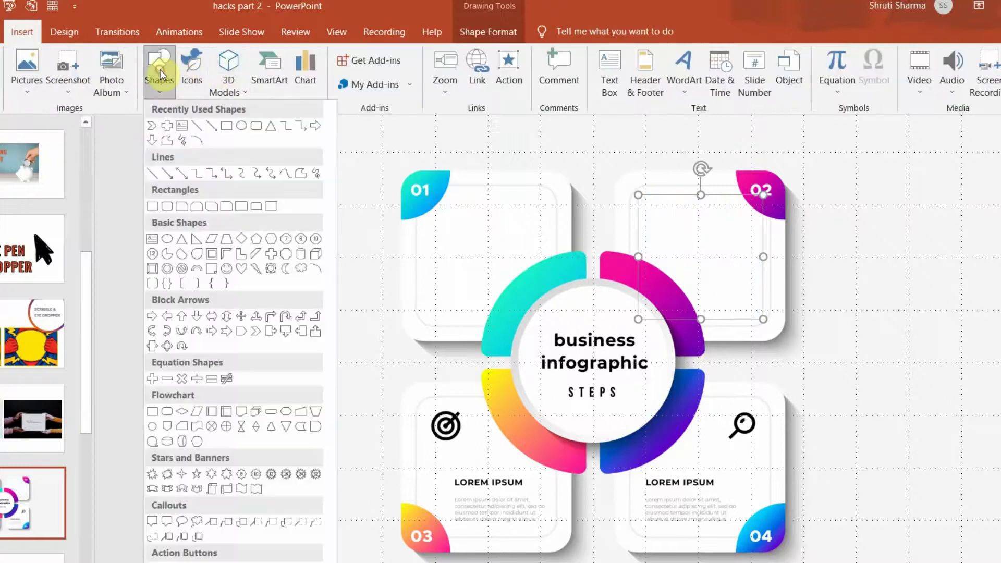
left_click(316, 173)
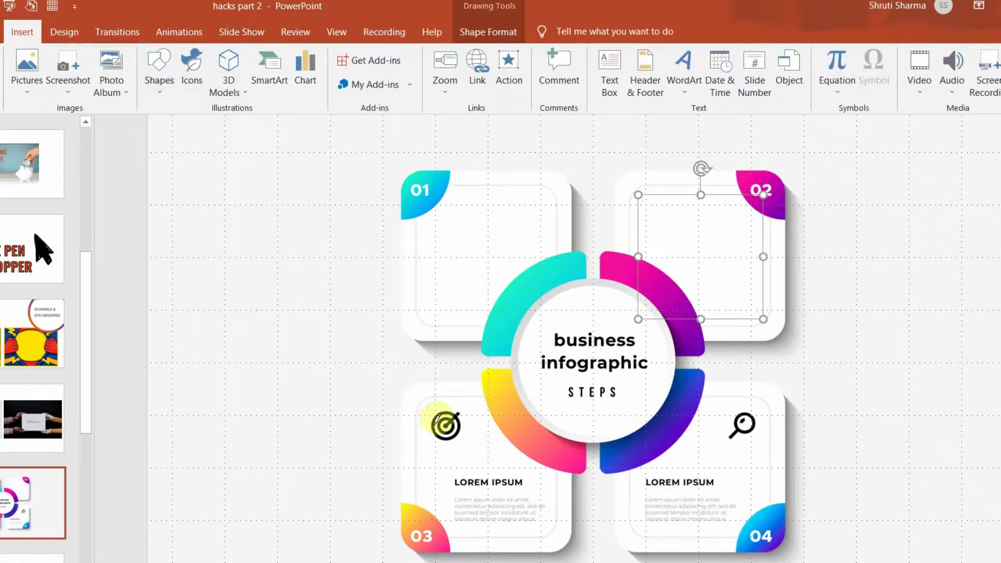
mouse_move(431, 415)
left_mouse_down()
mouse_move(429, 442)
mouse_move(460, 523)
mouse_move(522, 525)
mouse_move(534, 465)
mouse_move(477, 432)
mouse_move(462, 400)
mouse_move(440, 395)
mouse_move(426, 423)
left_mouse_up()
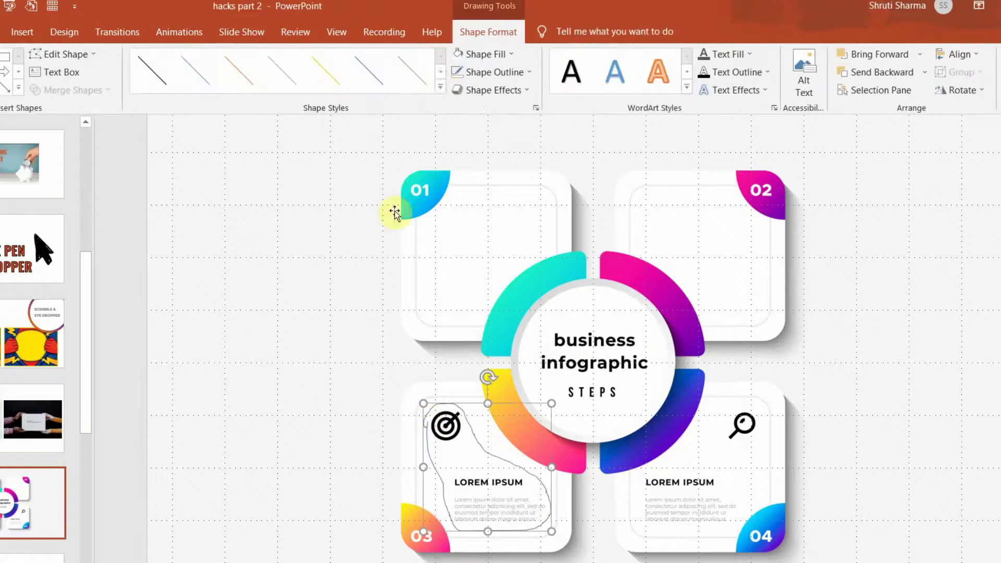
left_click(455, 54)
left_click(456, 79)
Hide box 04's text and icon under a white, outline-free scribble.
left_click(22, 32)
left_click(161, 78)
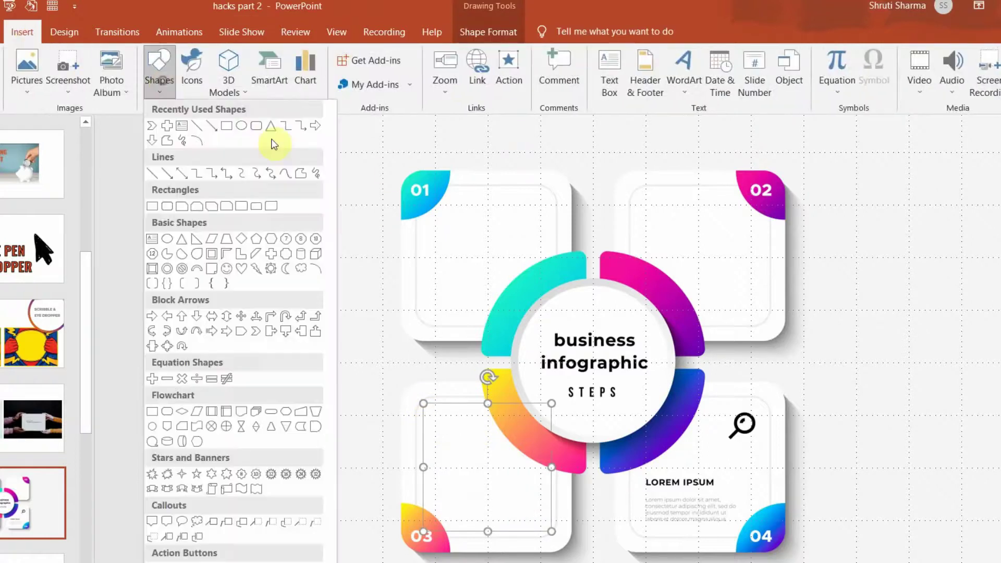
left_click(313, 174)
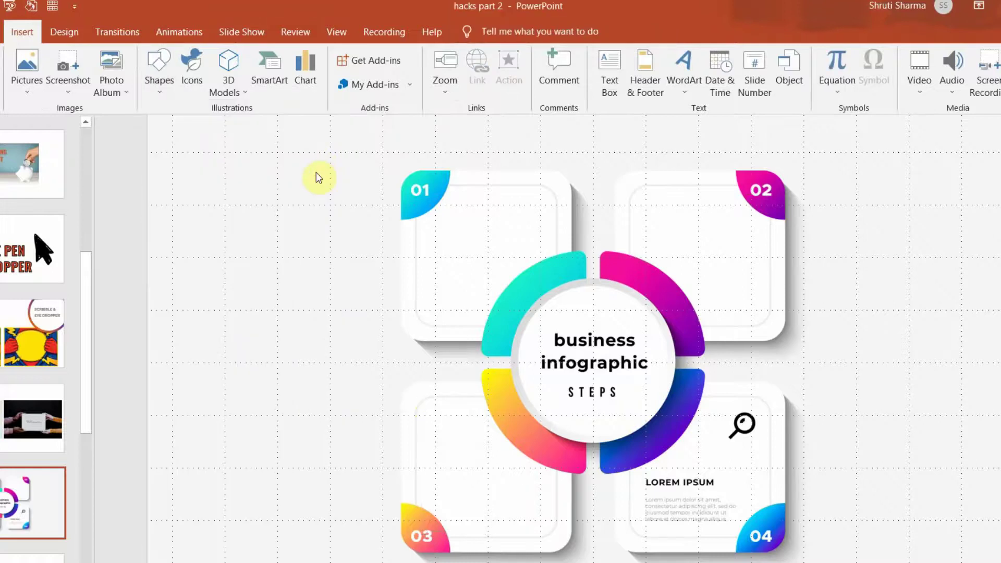
left_click(151, 93)
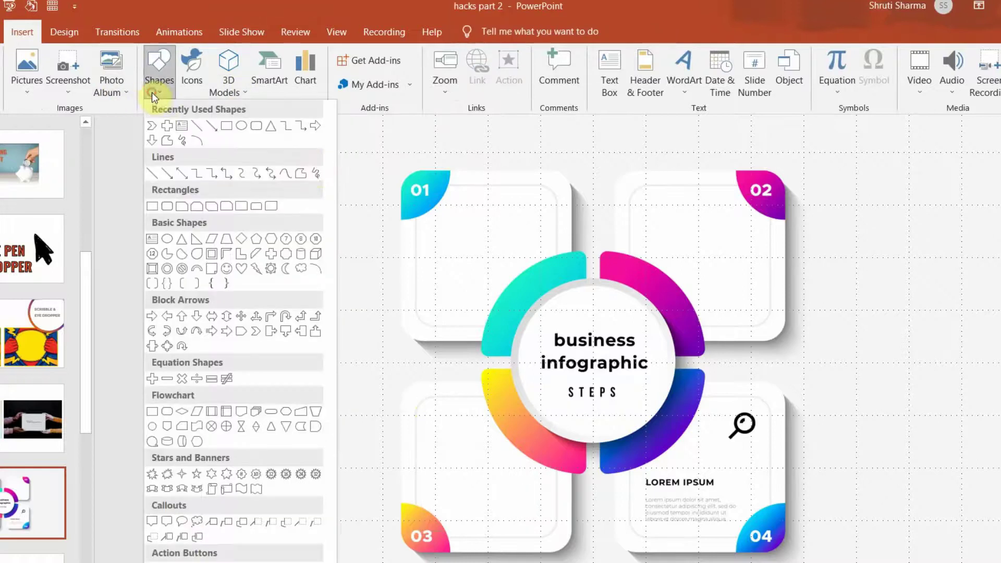
left_click(314, 173)
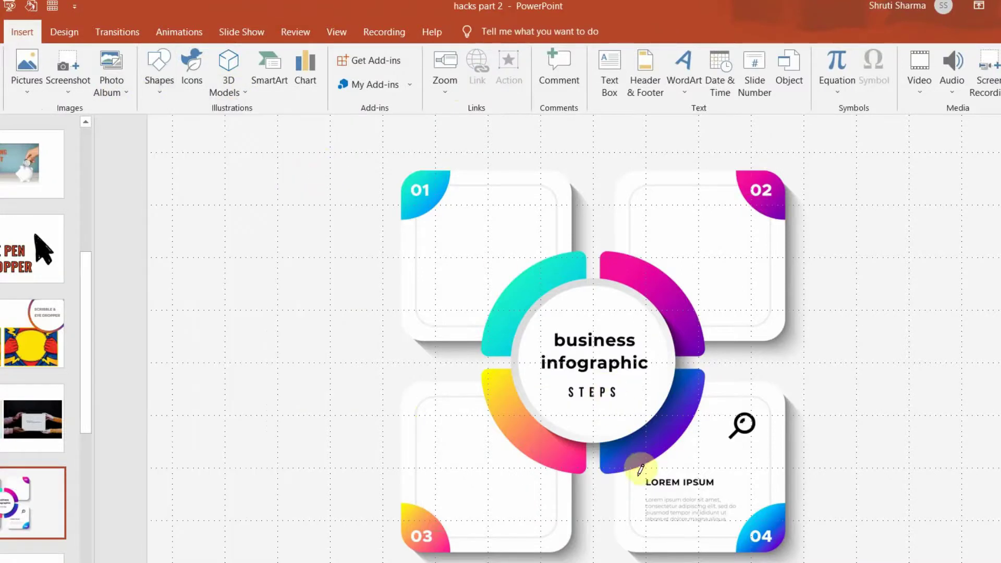
mouse_move(640, 469)
left_mouse_down()
mouse_move(645, 516)
mouse_move(742, 515)
mouse_move(763, 420)
mouse_move(735, 397)
mouse_move(709, 441)
mouse_move(642, 469)
left_mouse_up()
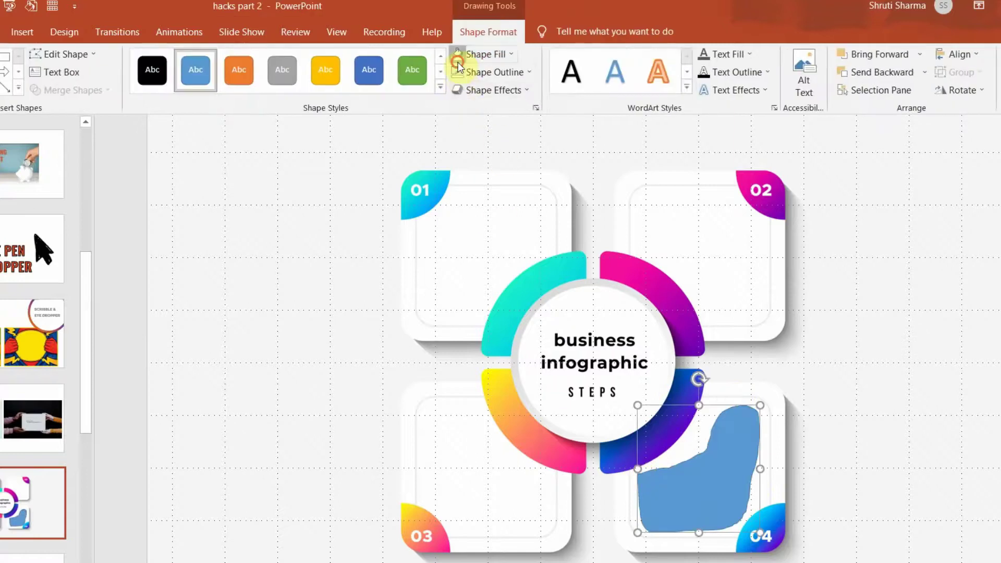
left_click(458, 54)
left_click(458, 71)
left_click(295, 263)
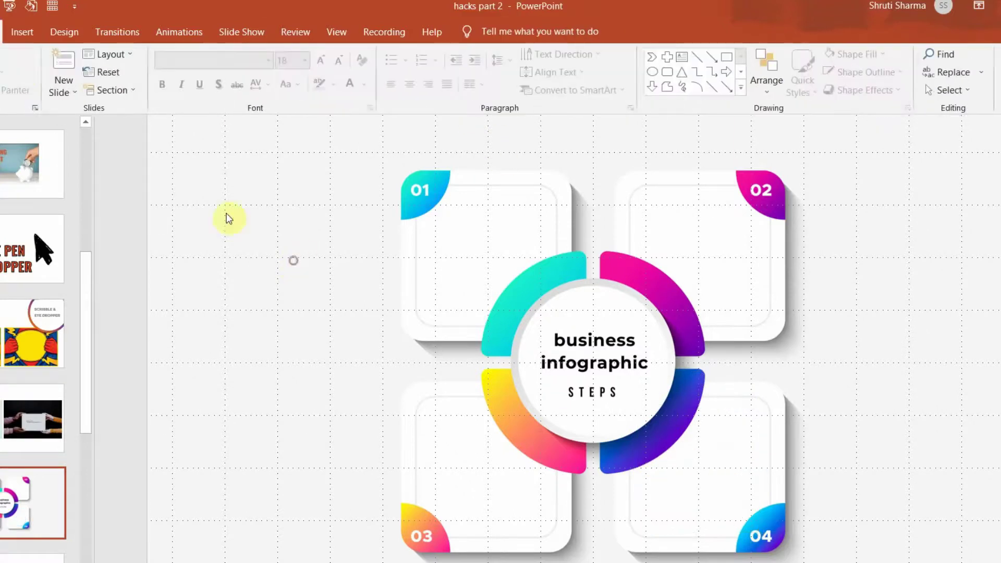
left_click(23, 35)
Draw a white oval over the centre STEPS title, stretch it into a circle, then zoom out.
left_click(159, 68)
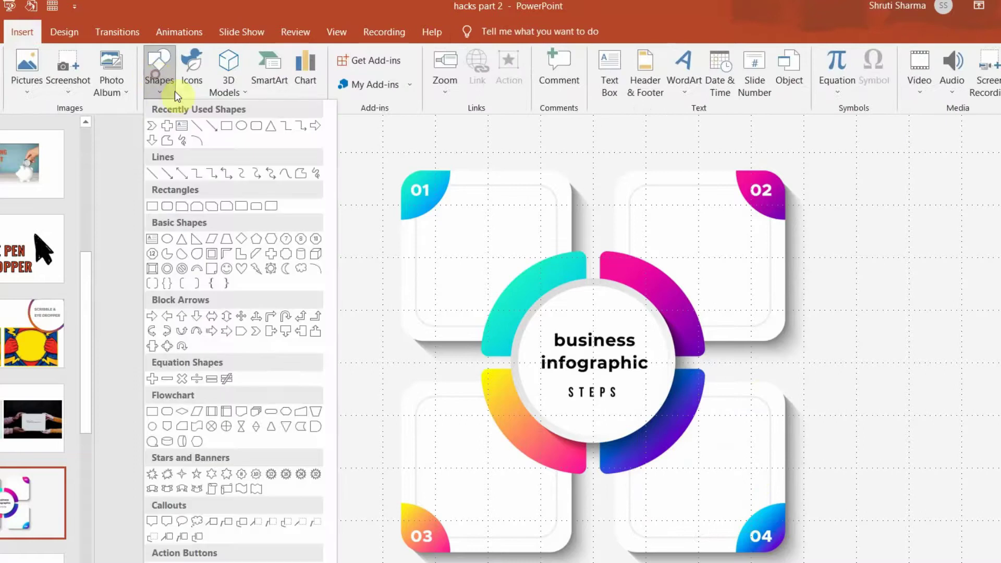
left_click(241, 127)
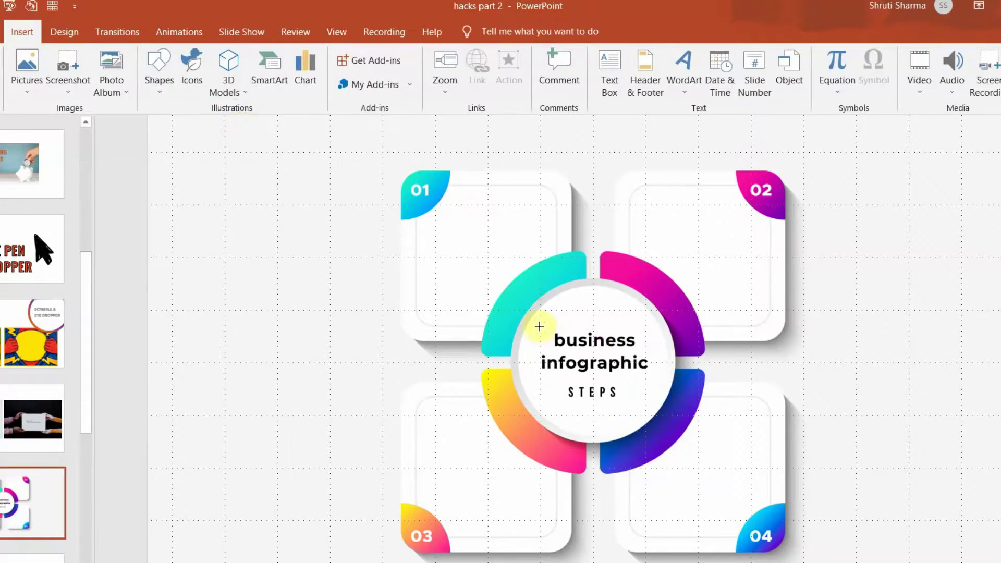
mouse_move(533, 324)
left_mouse_down()
mouse_move(657, 406)
mouse_move(655, 422)
left_mouse_up()
left_click_drag(597, 323, 596, 309)
left_click(457, 54)
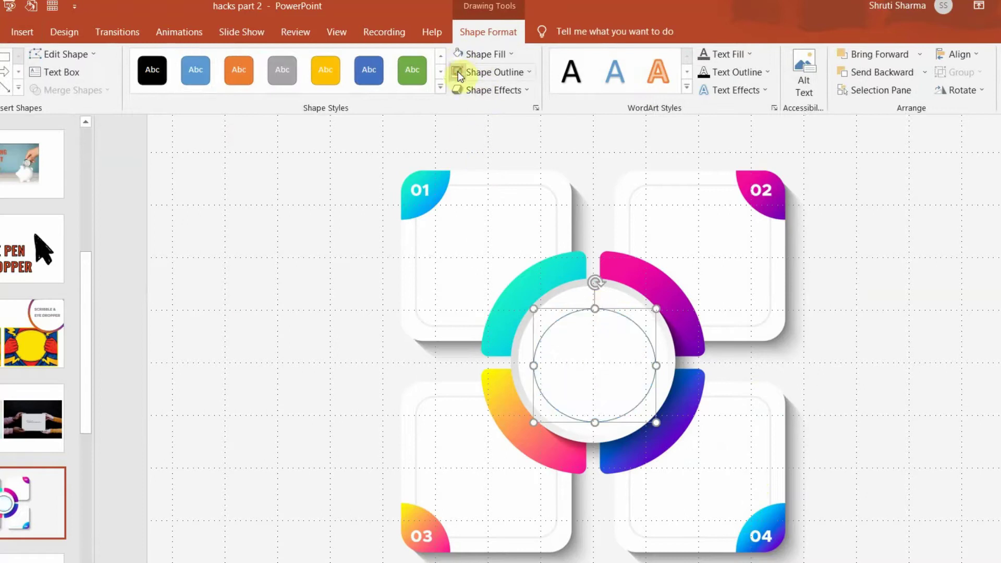
left_click(215, 324)
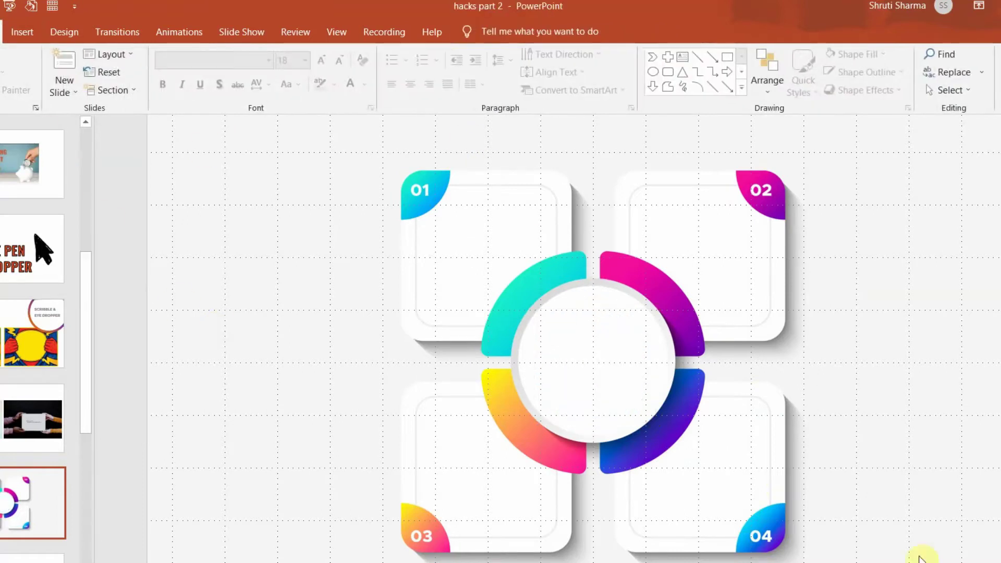
scroll(593, 362, "down", 2)
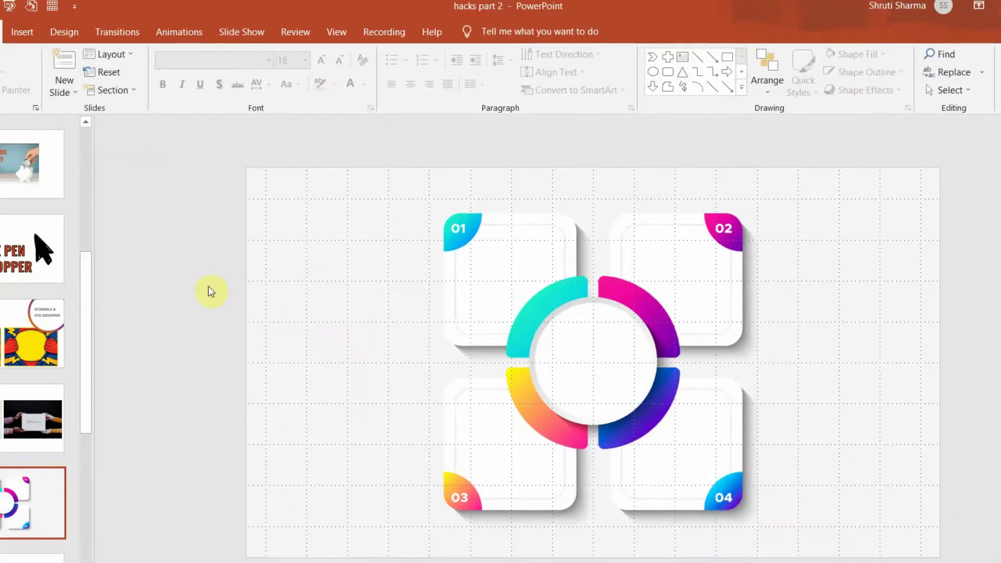
left_click(22, 32)
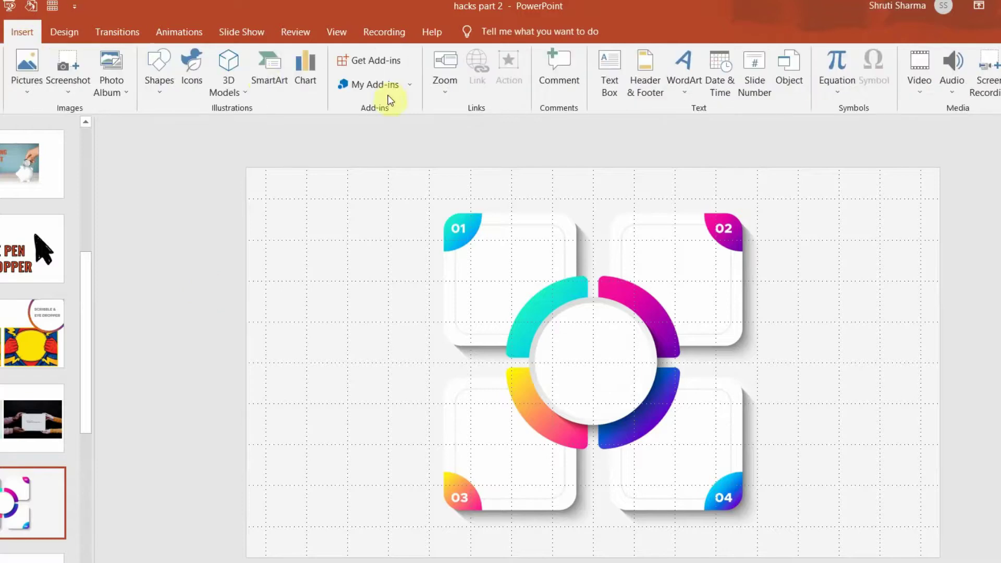
left_click(609, 73)
Add a one-line Log In text box at the slide's top left in Oswald font.
left_click(258, 212)
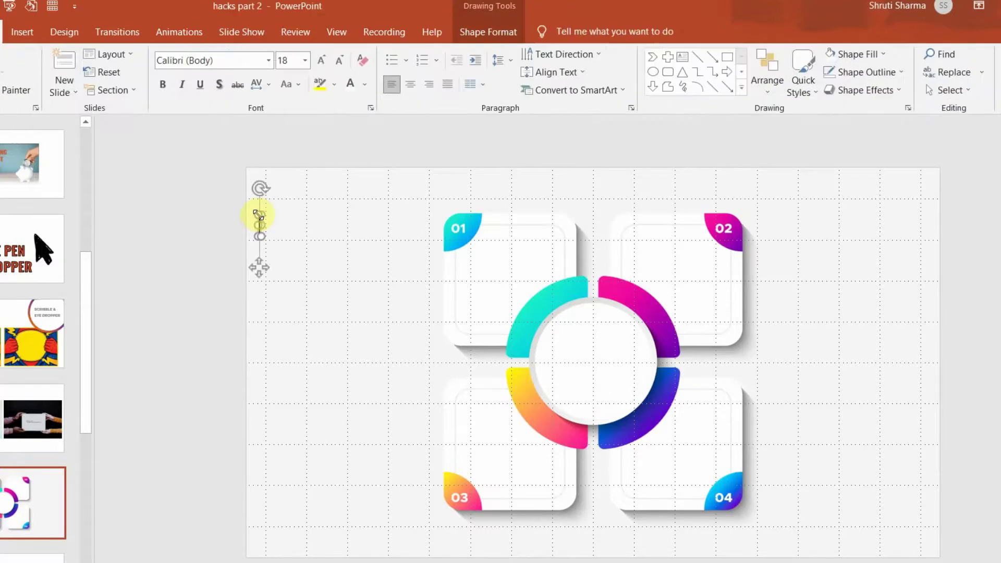
type("Lg")
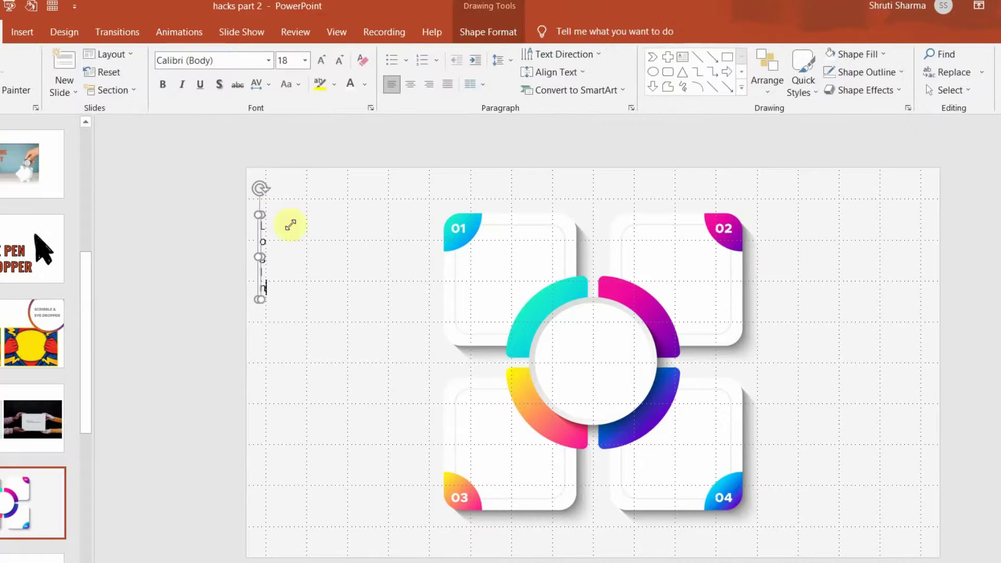
left_click_drag(258, 256, 328, 260)
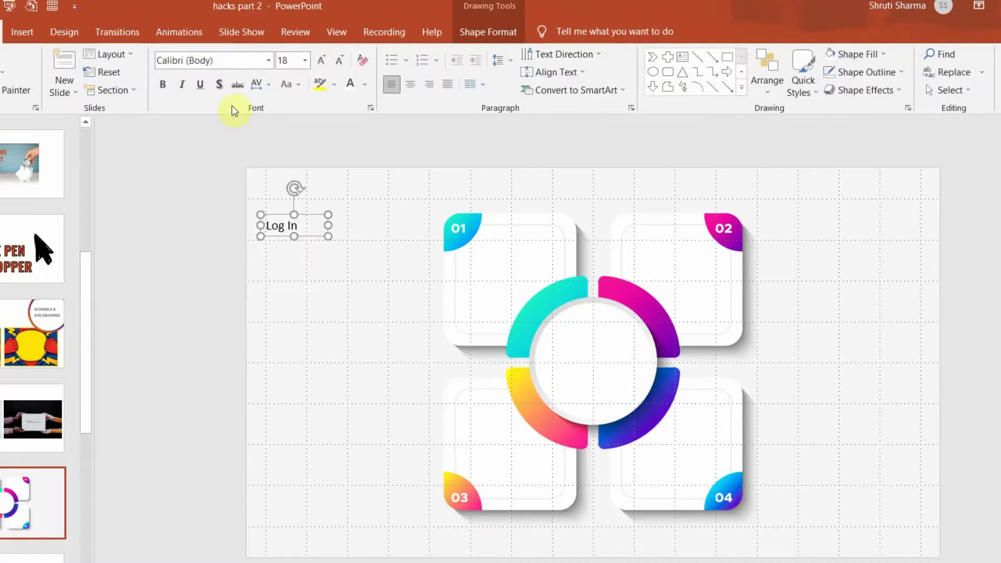
left_click(221, 61)
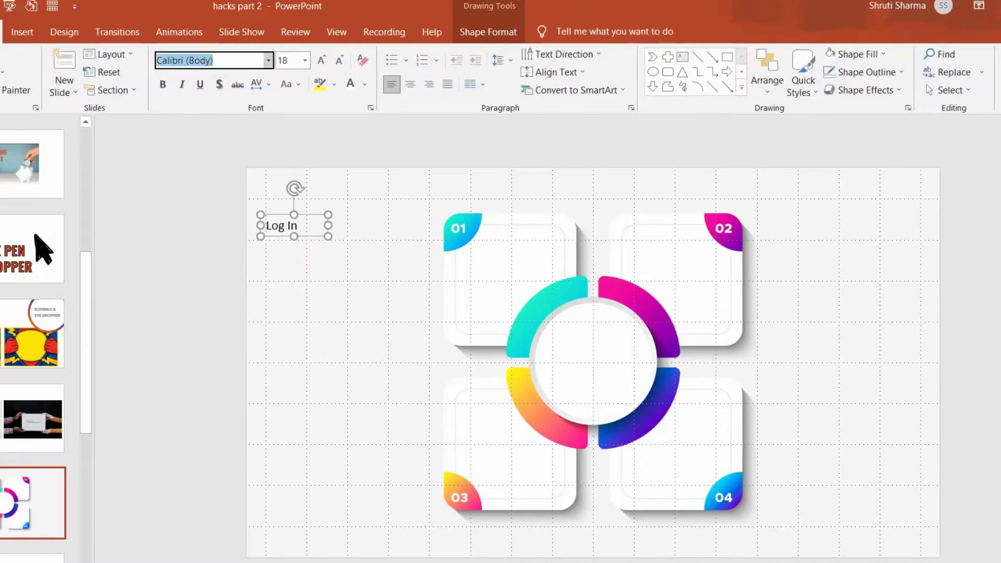
type("Oswald")
key("Return")
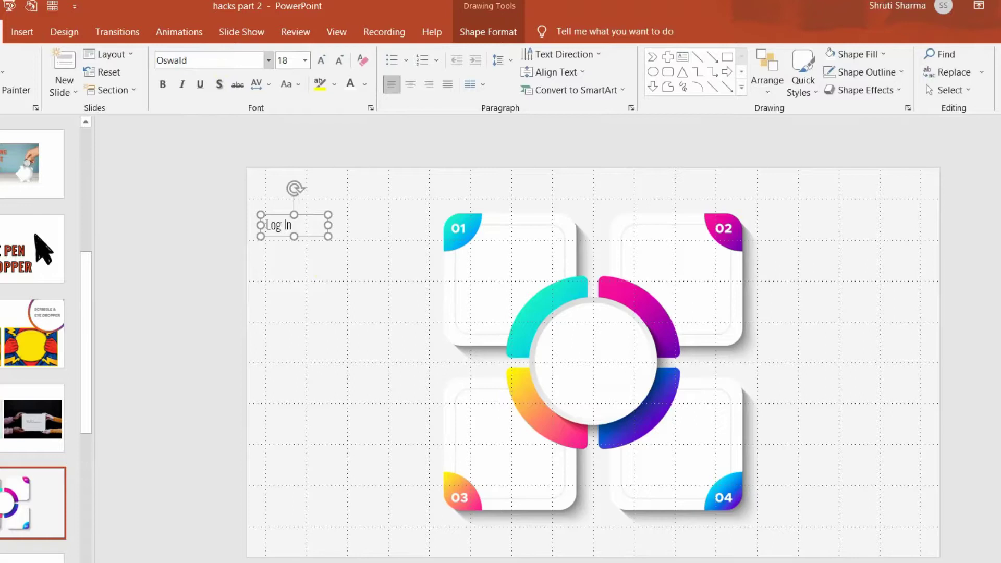
Make the Log In label bold at size 28, move it into card 01, and paste a copy.
left_click(323, 60)
left_click(323, 60)
left_click(323, 60)
key("ctrl+b")
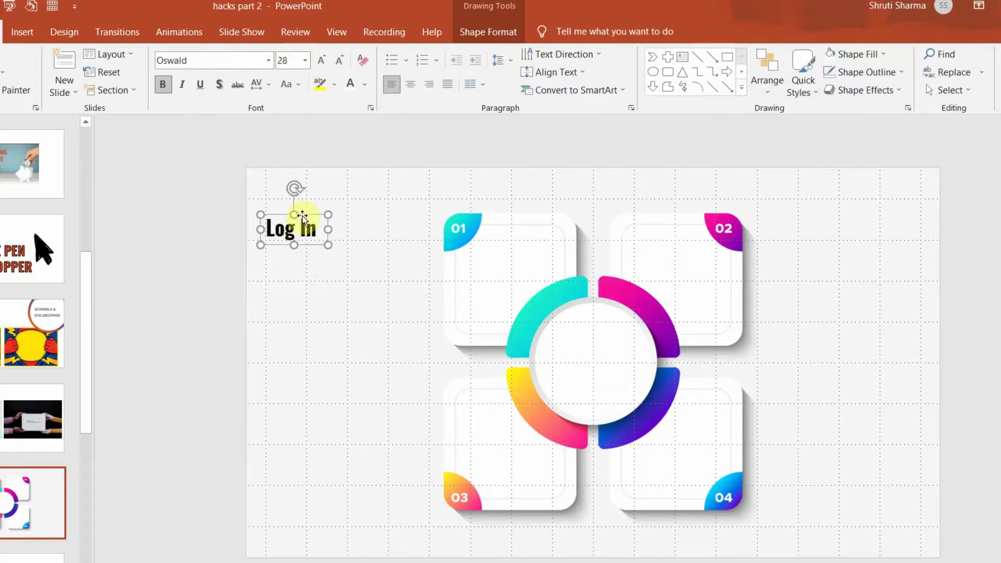
left_click_drag(303, 215, 509, 261)
key("ctrl+v")
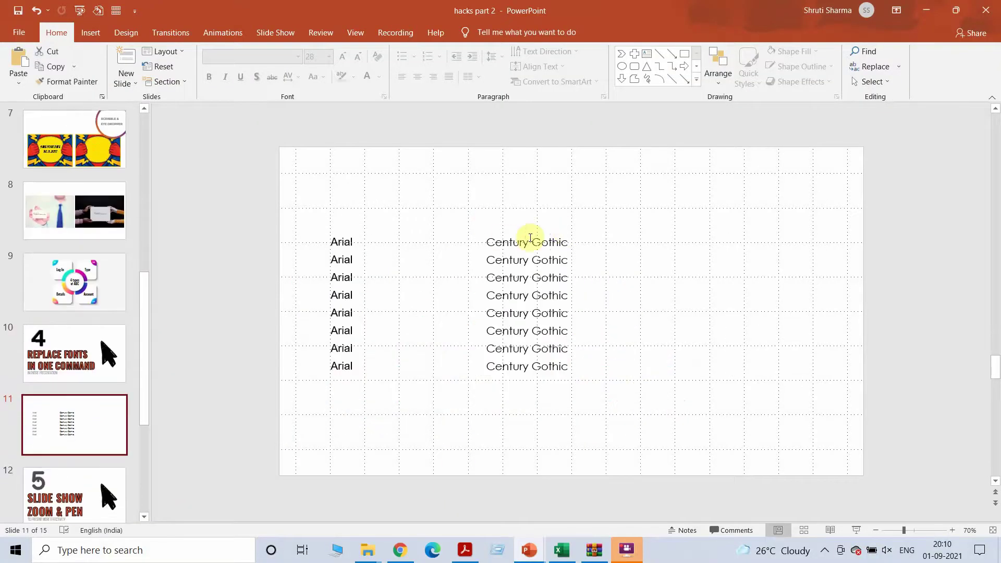
Replace the Arial font with Rural throughout the presentation.
left_click(528, 241)
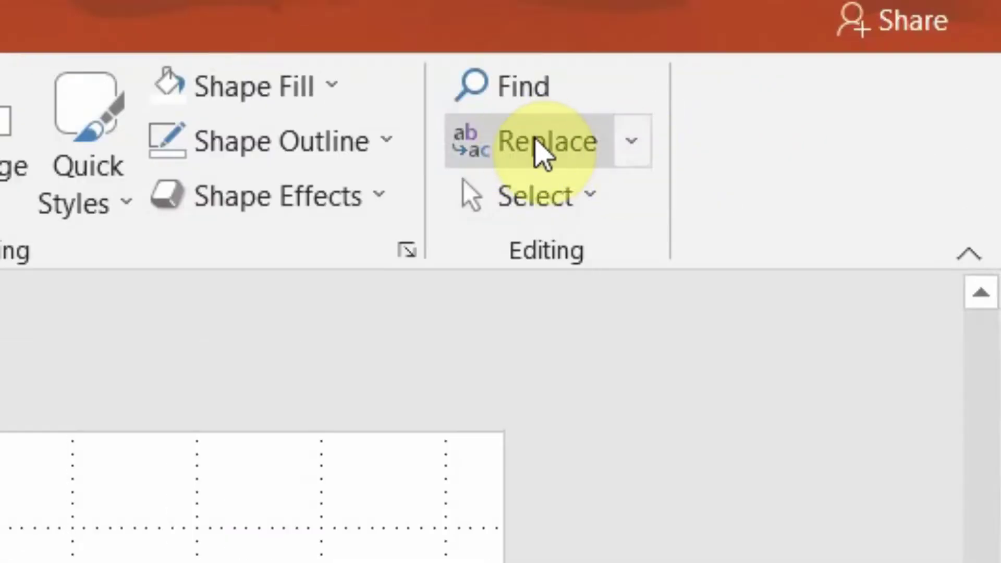
left_click(542, 153)
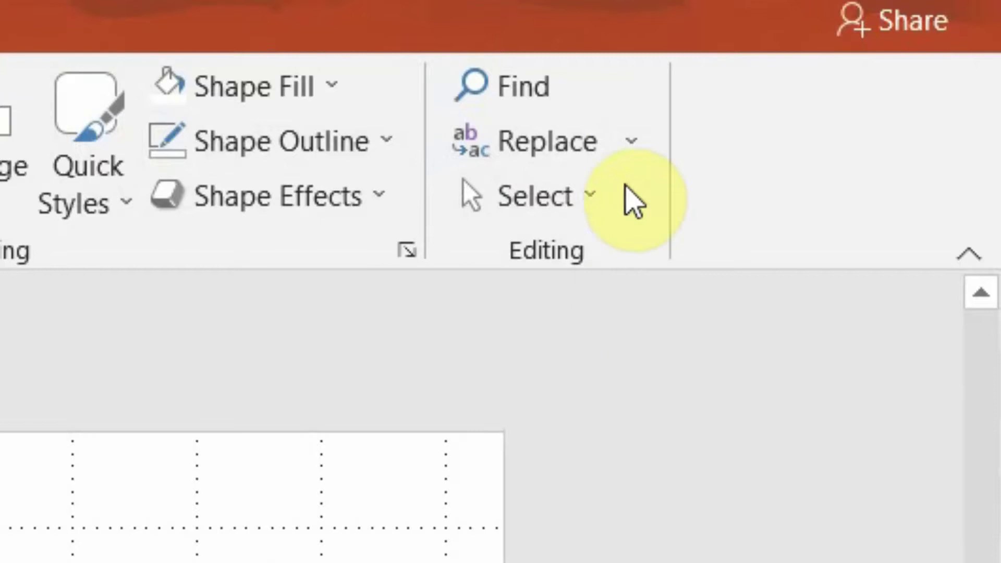
left_click(629, 151)
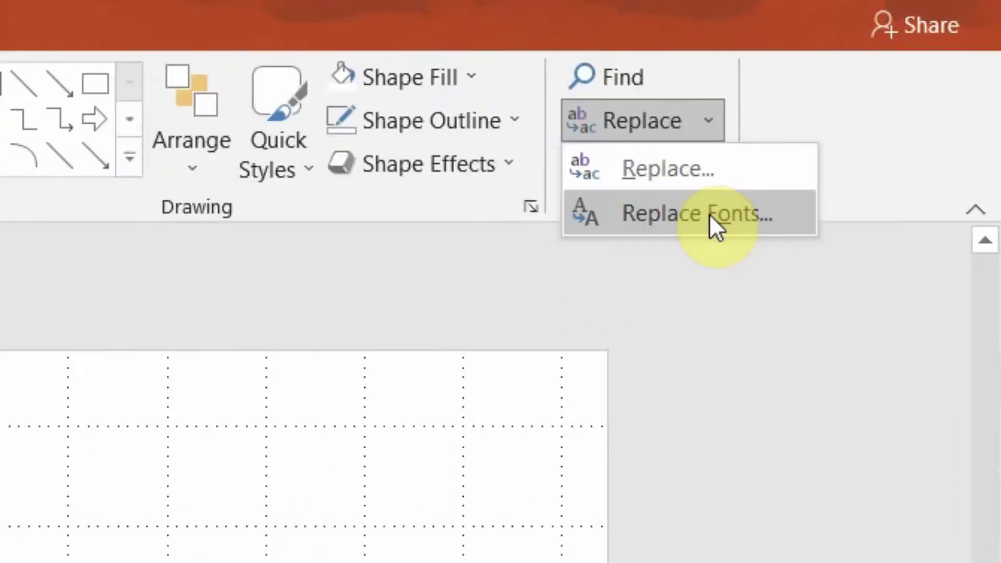
left_click(683, 277)
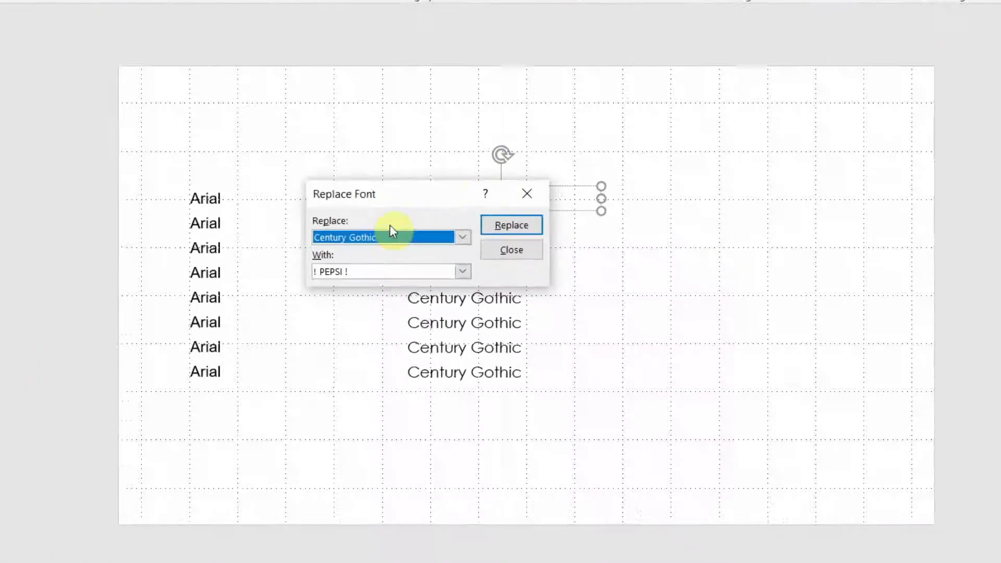
left_click(382, 239)
left_click(384, 240)
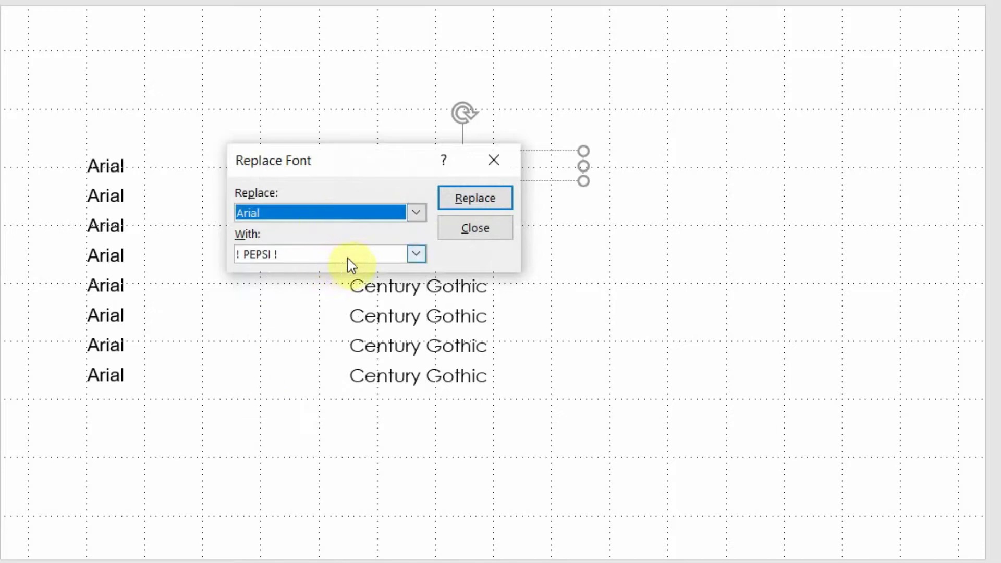
left_click(420, 259)
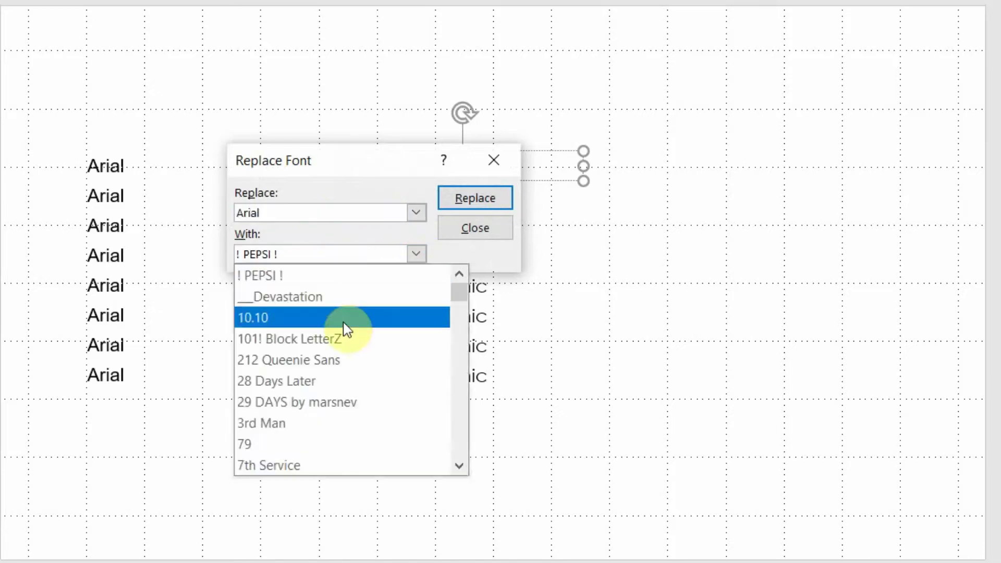
key("s")
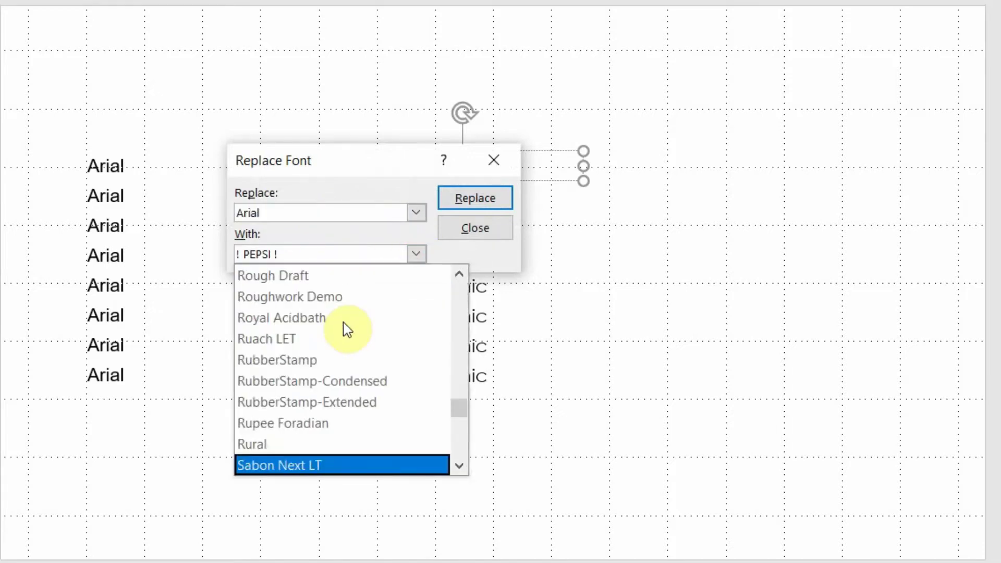
key("Up")
key("Return")
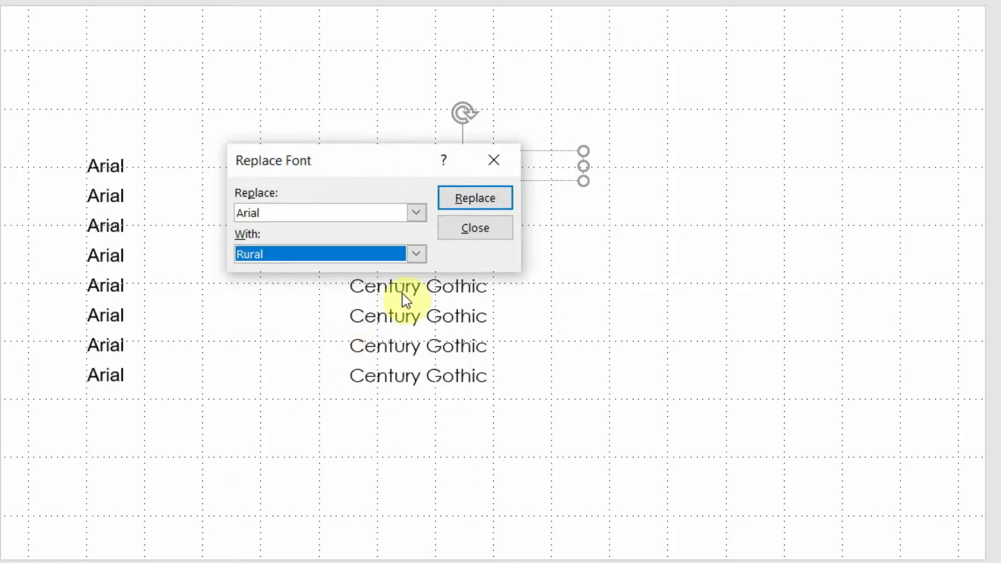
left_click(469, 199)
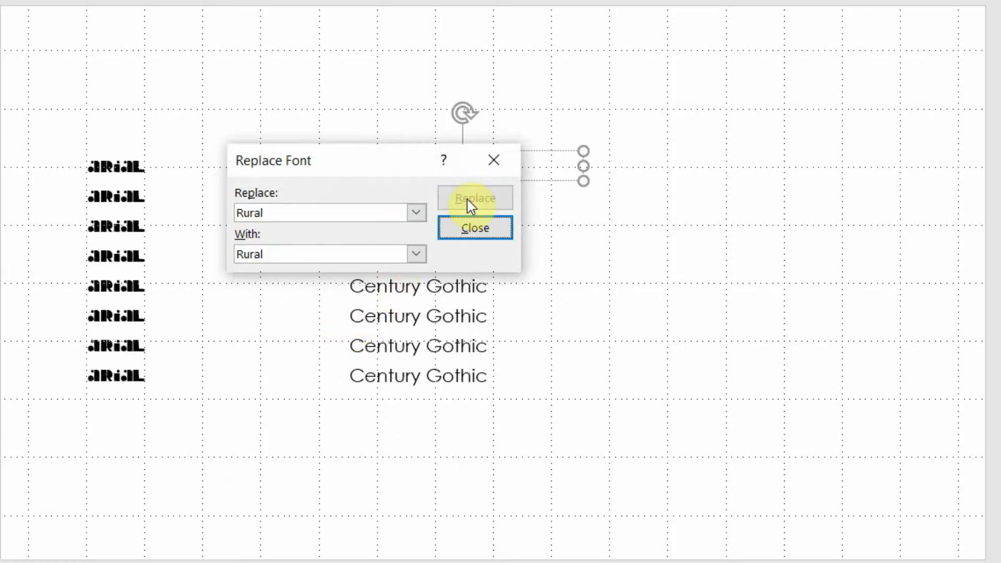
Replace the Rural font with Century Gothic throughout the presentation.
left_click(416, 254)
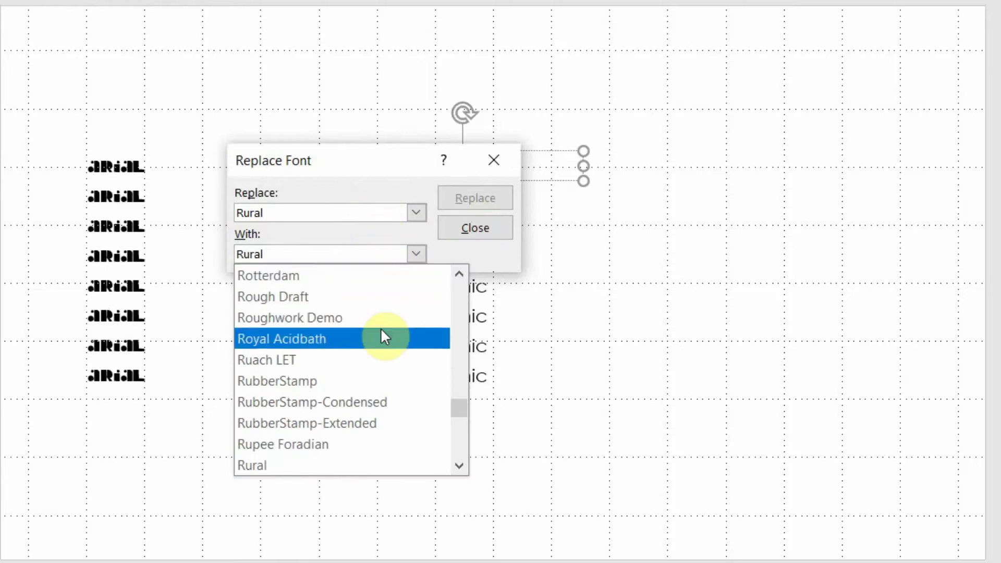
key("n")
key("c")
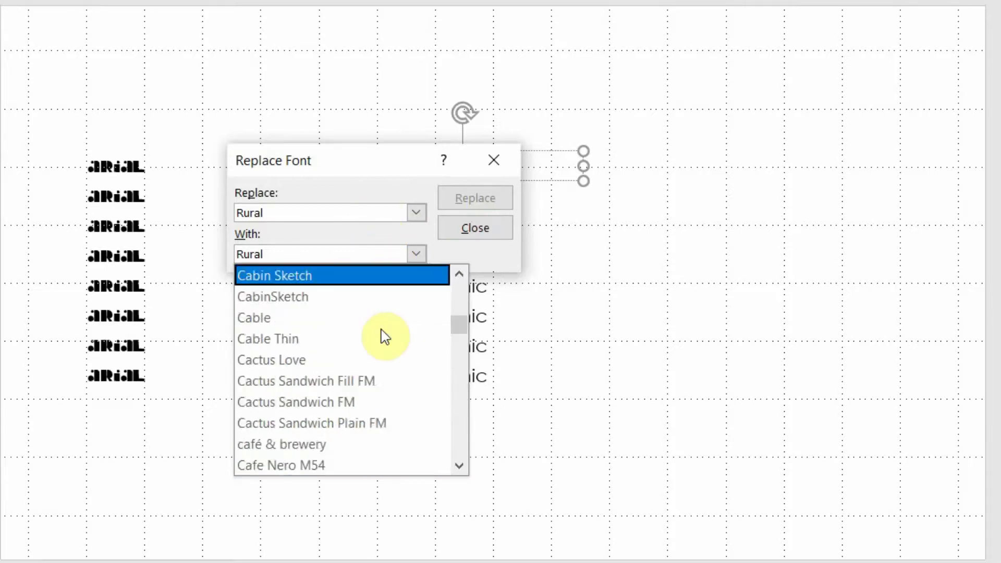
key("e")
key("c")
key("Down")
key("Down")
key("Down")
key("Down")
key("Down")
key("Down")
key("Down")
key("Down")
key("Down")
key("Down")
key("Down")
key("Down")
key("Down")
key("Down")
key("Down")
key("Down")
key("Down")
key("Down")
key("Down")
key("Down")
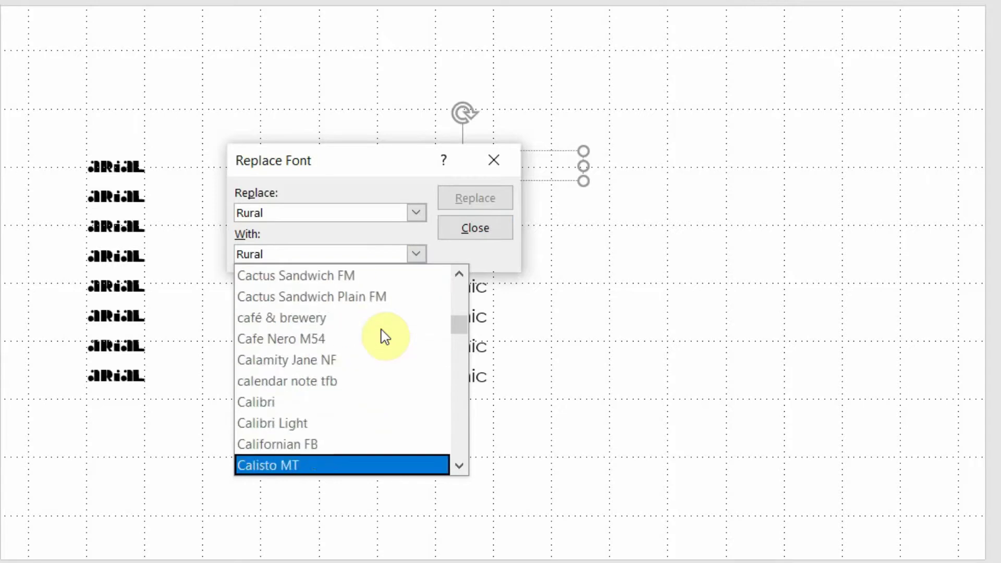
key("Down")
key("Down")
key("Down")
key("Down")
key("Down")
key("Down")
key("Down")
key("Down")
key("Down")
key("Down")
key("Down")
key("Down")
key("Down")
key("Down")
key("Down")
key("Down")
key("Down")
key("Down")
key("Down")
key("Down")
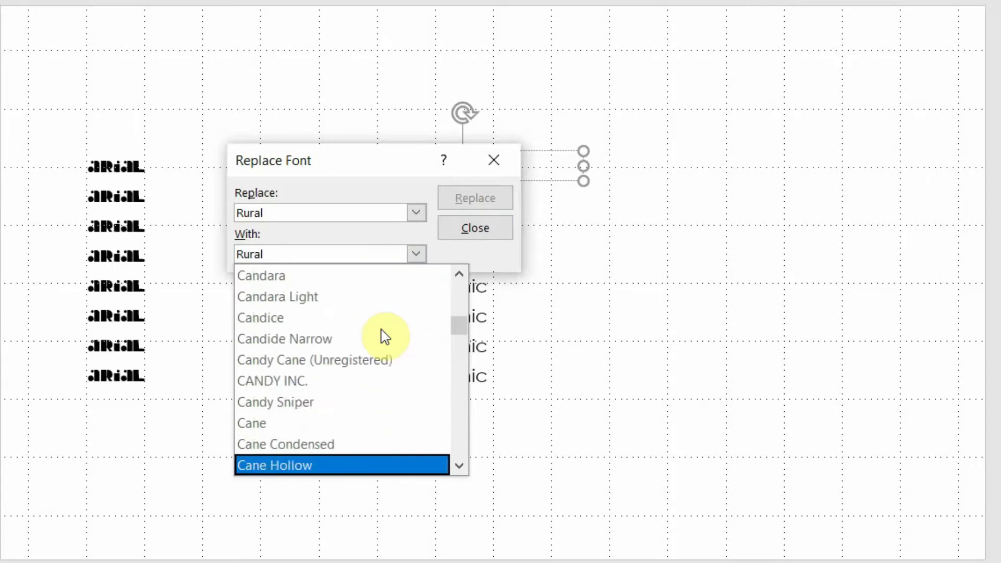
key("Down")
key("Down")
key("Down")
key("Down")
key("Down")
key("Down")
key("Down")
key("Down")
key("Down")
key("Down")
key("Down")
key("Down")
key("Down")
key("Down")
key("Down")
key("Down")
key("Down")
key("Down")
key("Down")
key("Down")
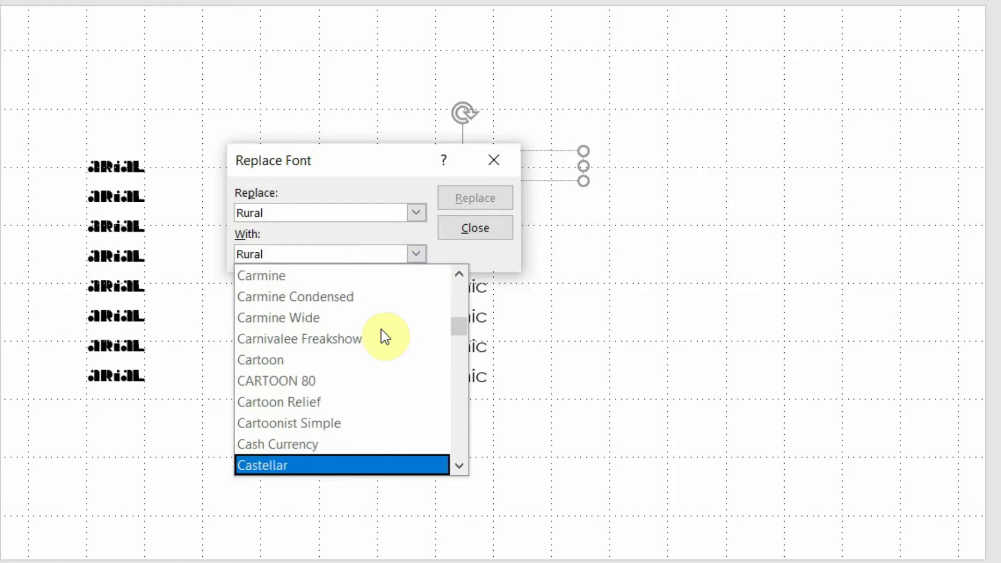
key("Return")
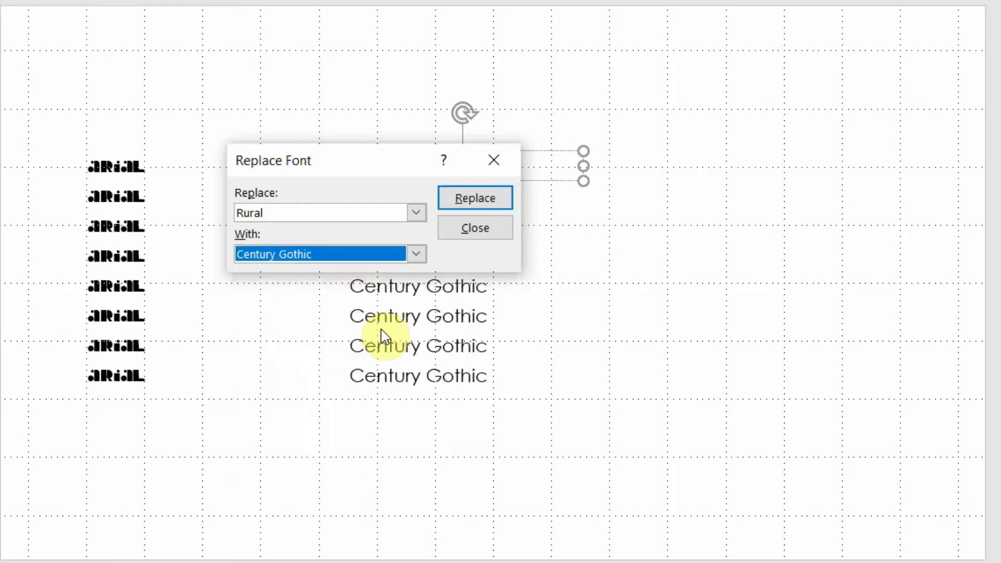
left_click(503, 200)
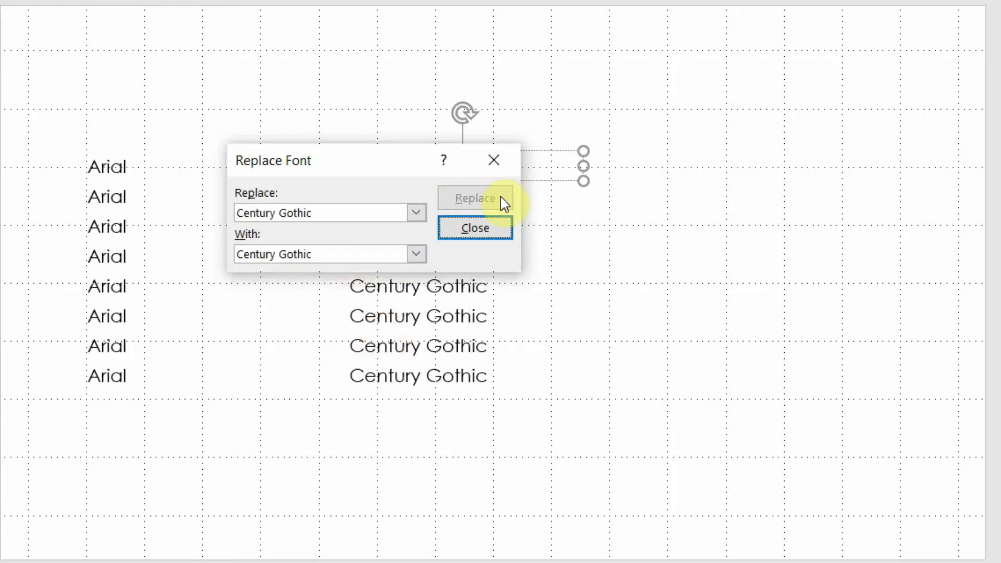
left_click(493, 156)
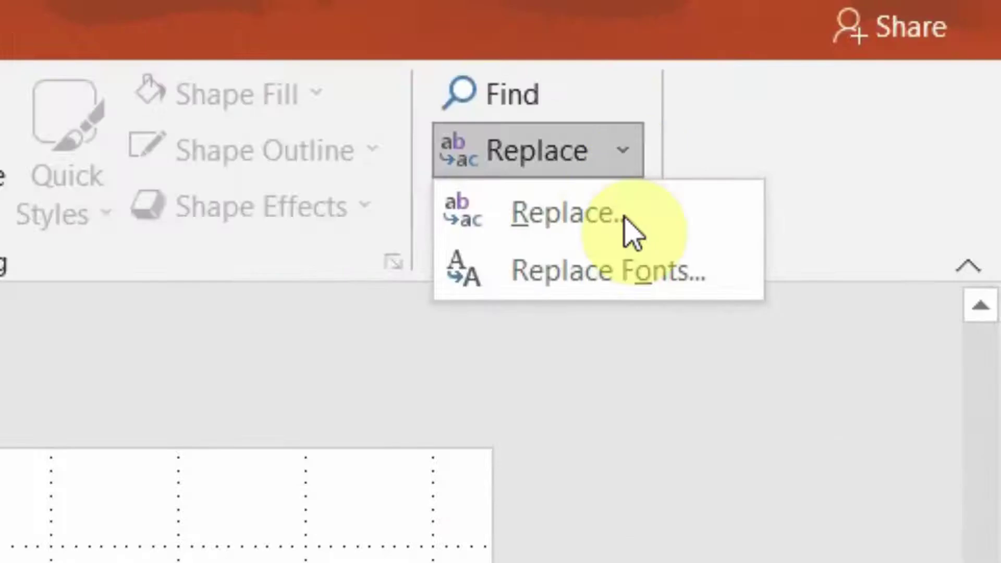
Replace every Century Gothic font in the deck with 28 Days Later.
left_click(833, 146)
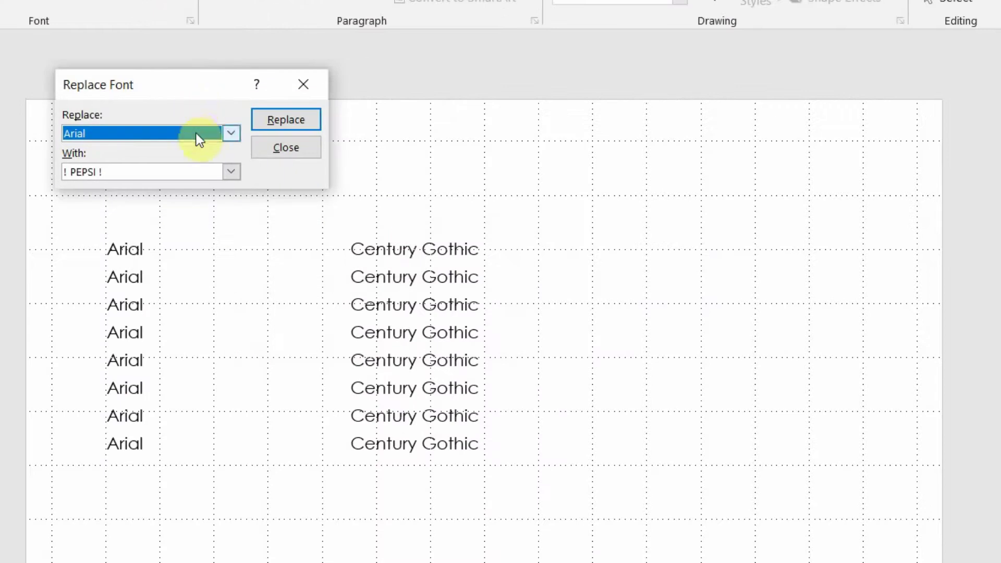
left_click(196, 133)
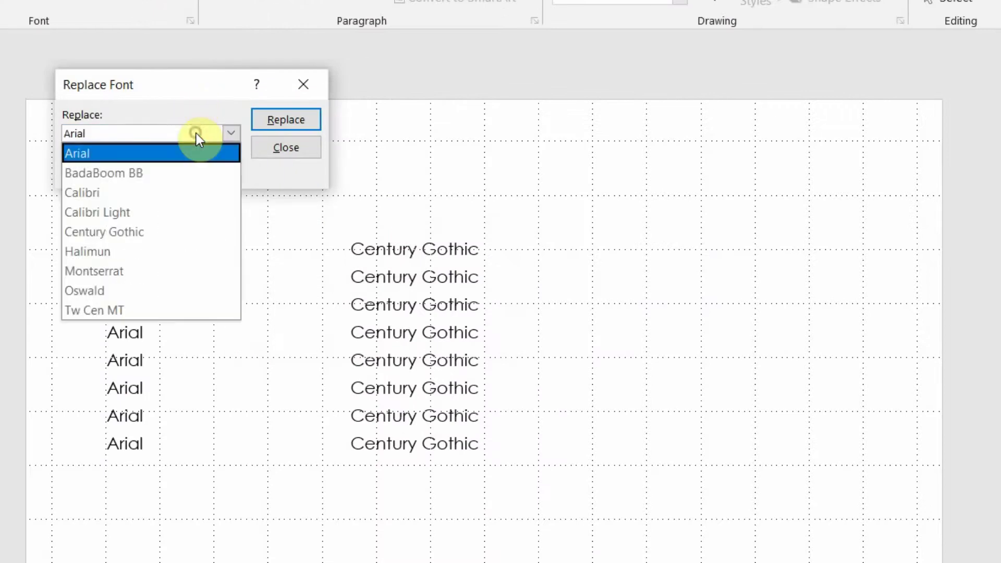
left_click(172, 233)
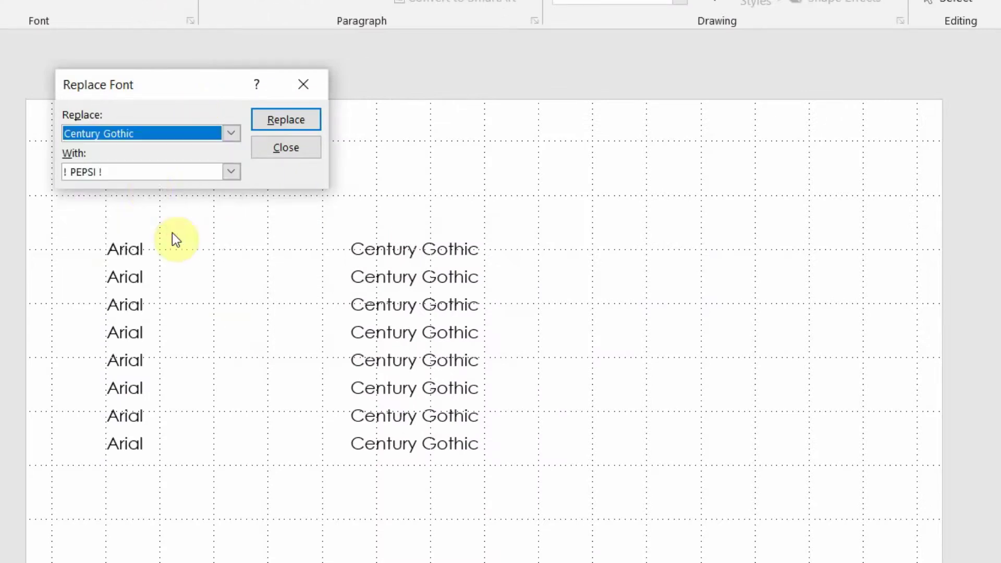
left_click(138, 172)
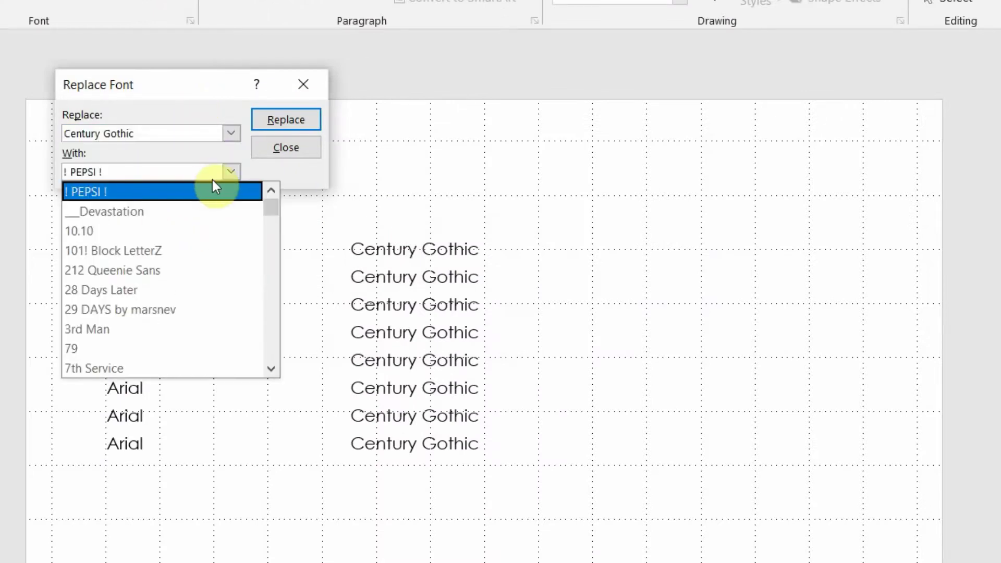
left_click(174, 291)
left_click(270, 131)
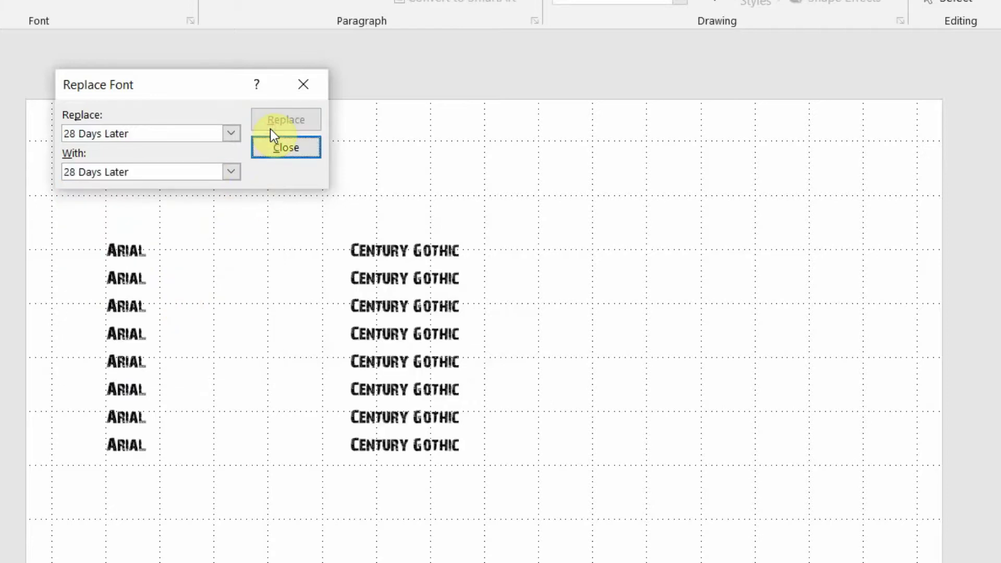
left_click(295, 83)
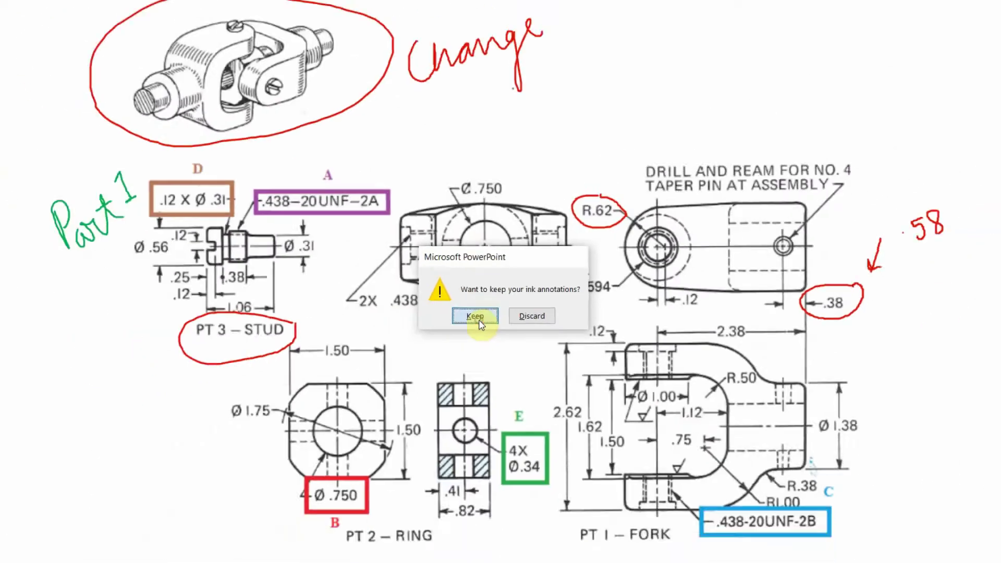
Keep the red and green pen annotations when leaving the slide show.
left_click(451, 338)
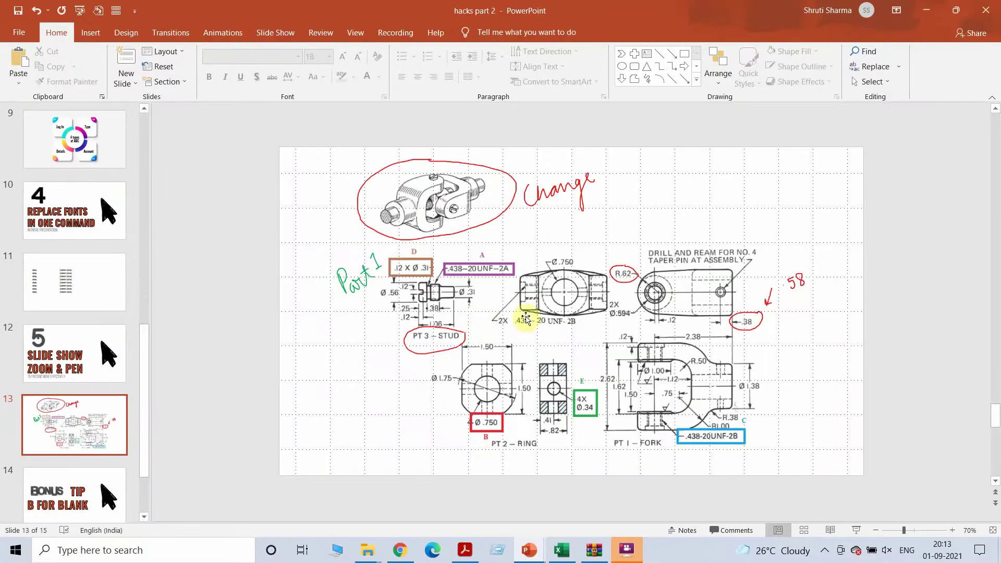